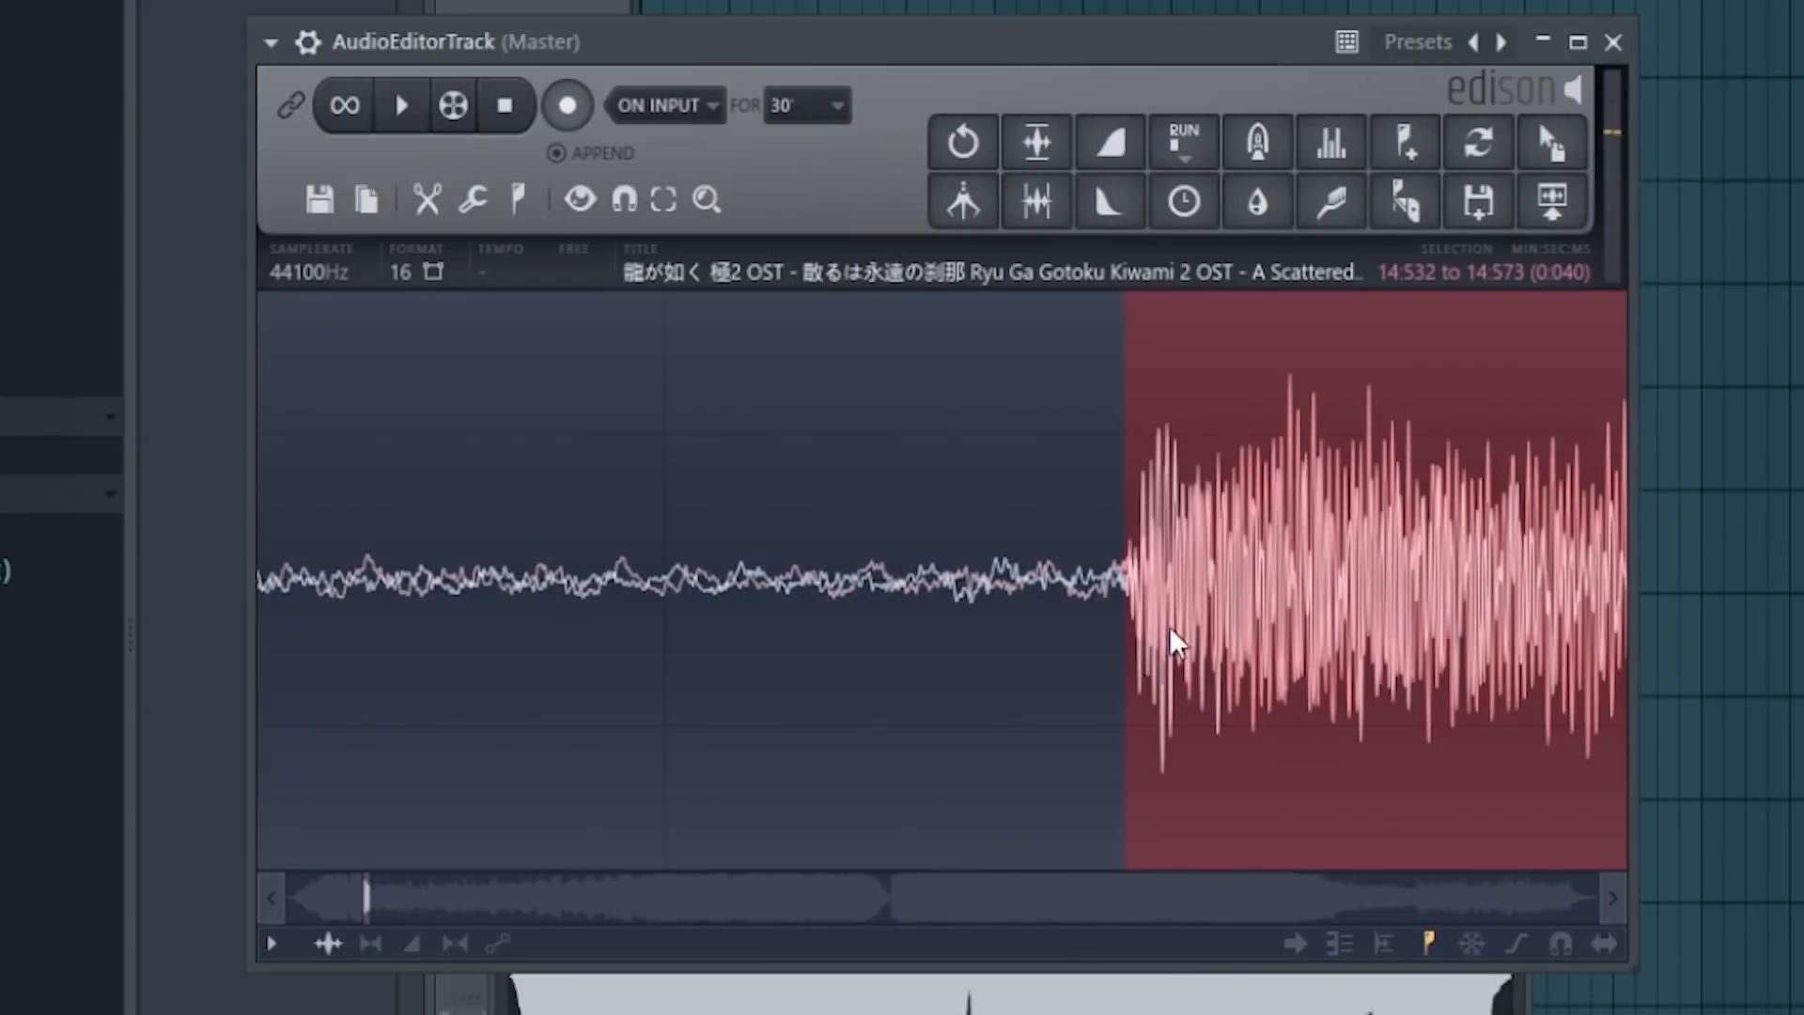
Step: Select the loop section of the song from 14:532 to about 29:296 in the audio editor
drag(260, 611, 895, 627)
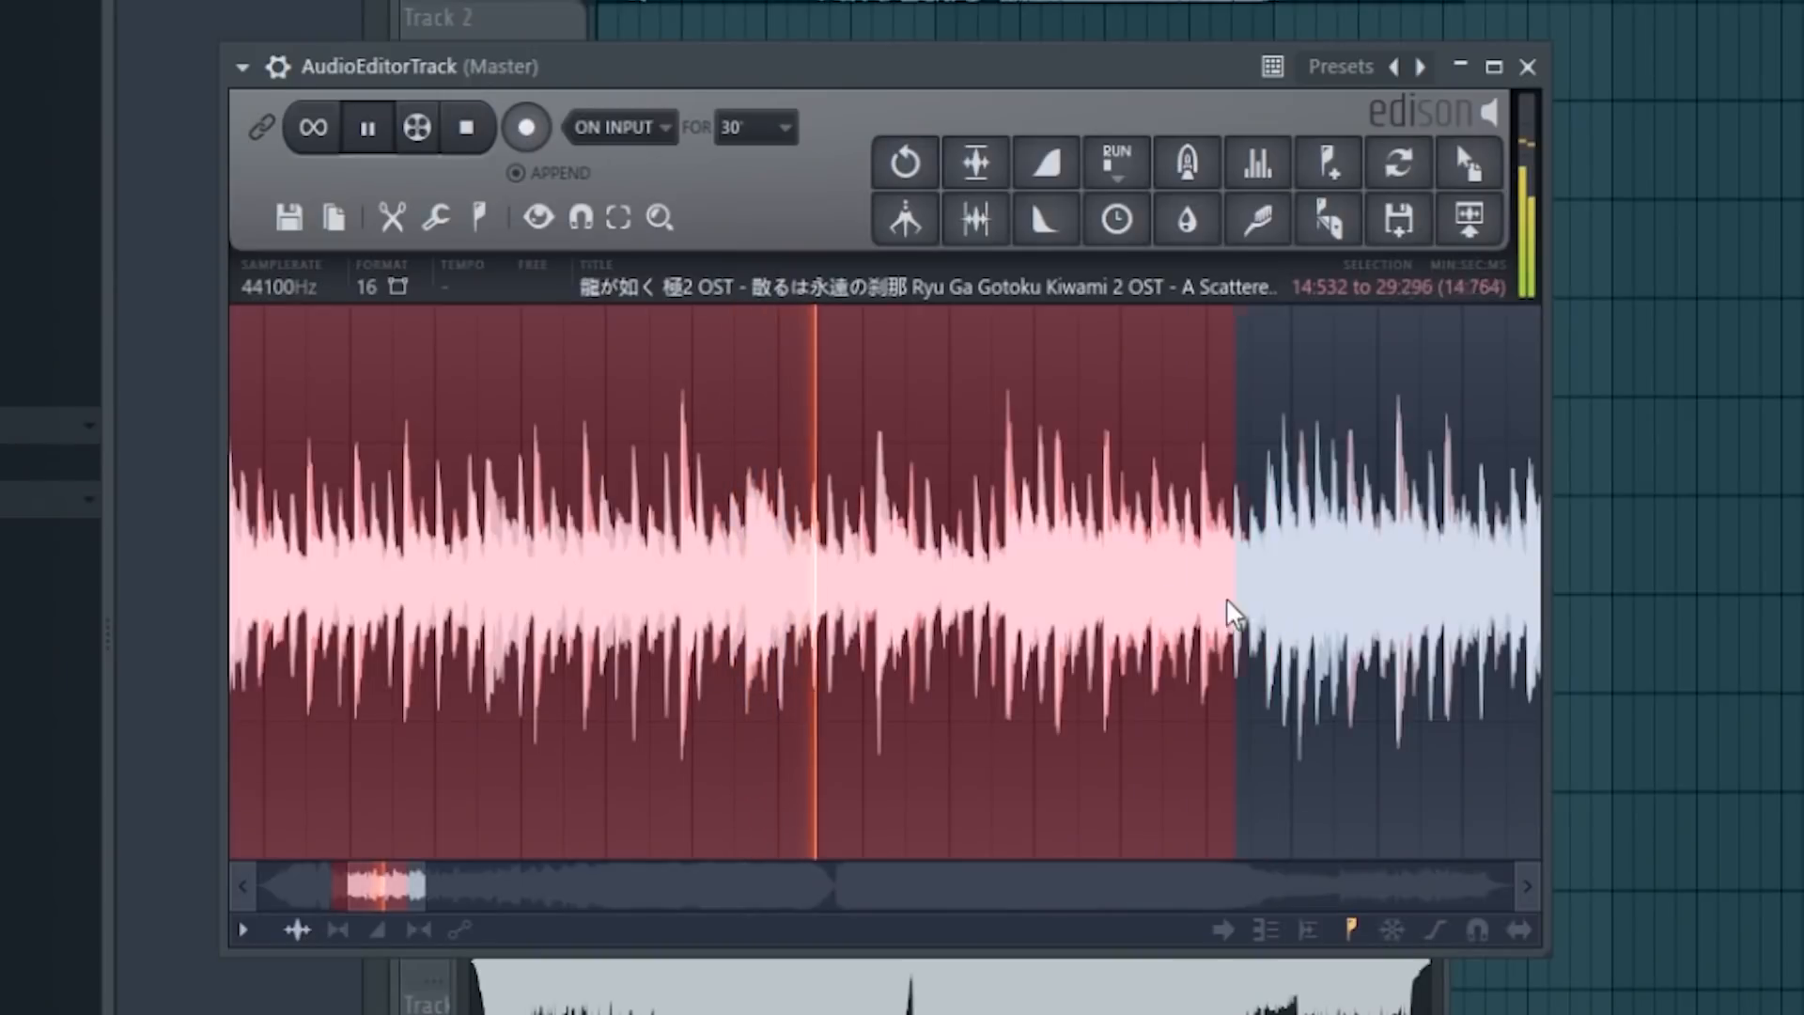
drag(1255, 621, 1109, 611)
drag(778, 537, 770, 531)
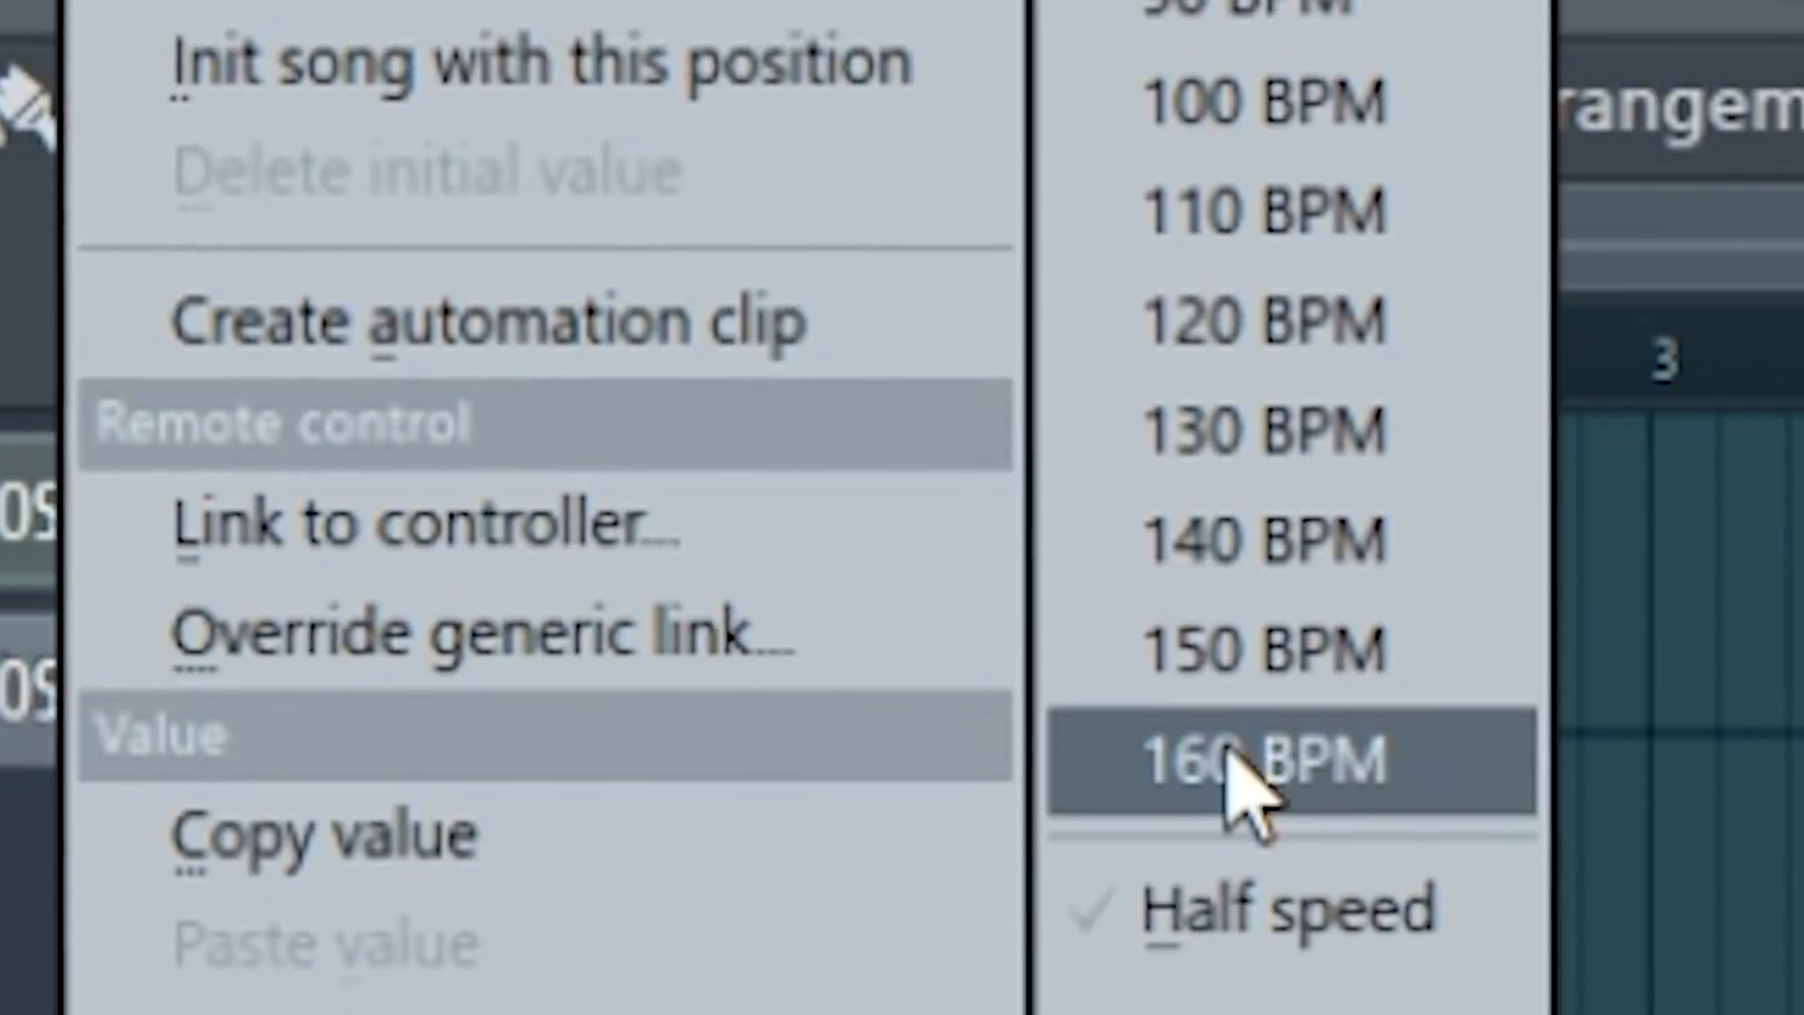
Step: Set the project tempo to 160 BPM and open the time-stretching mode choices for the loop's sample
click(1229, 756)
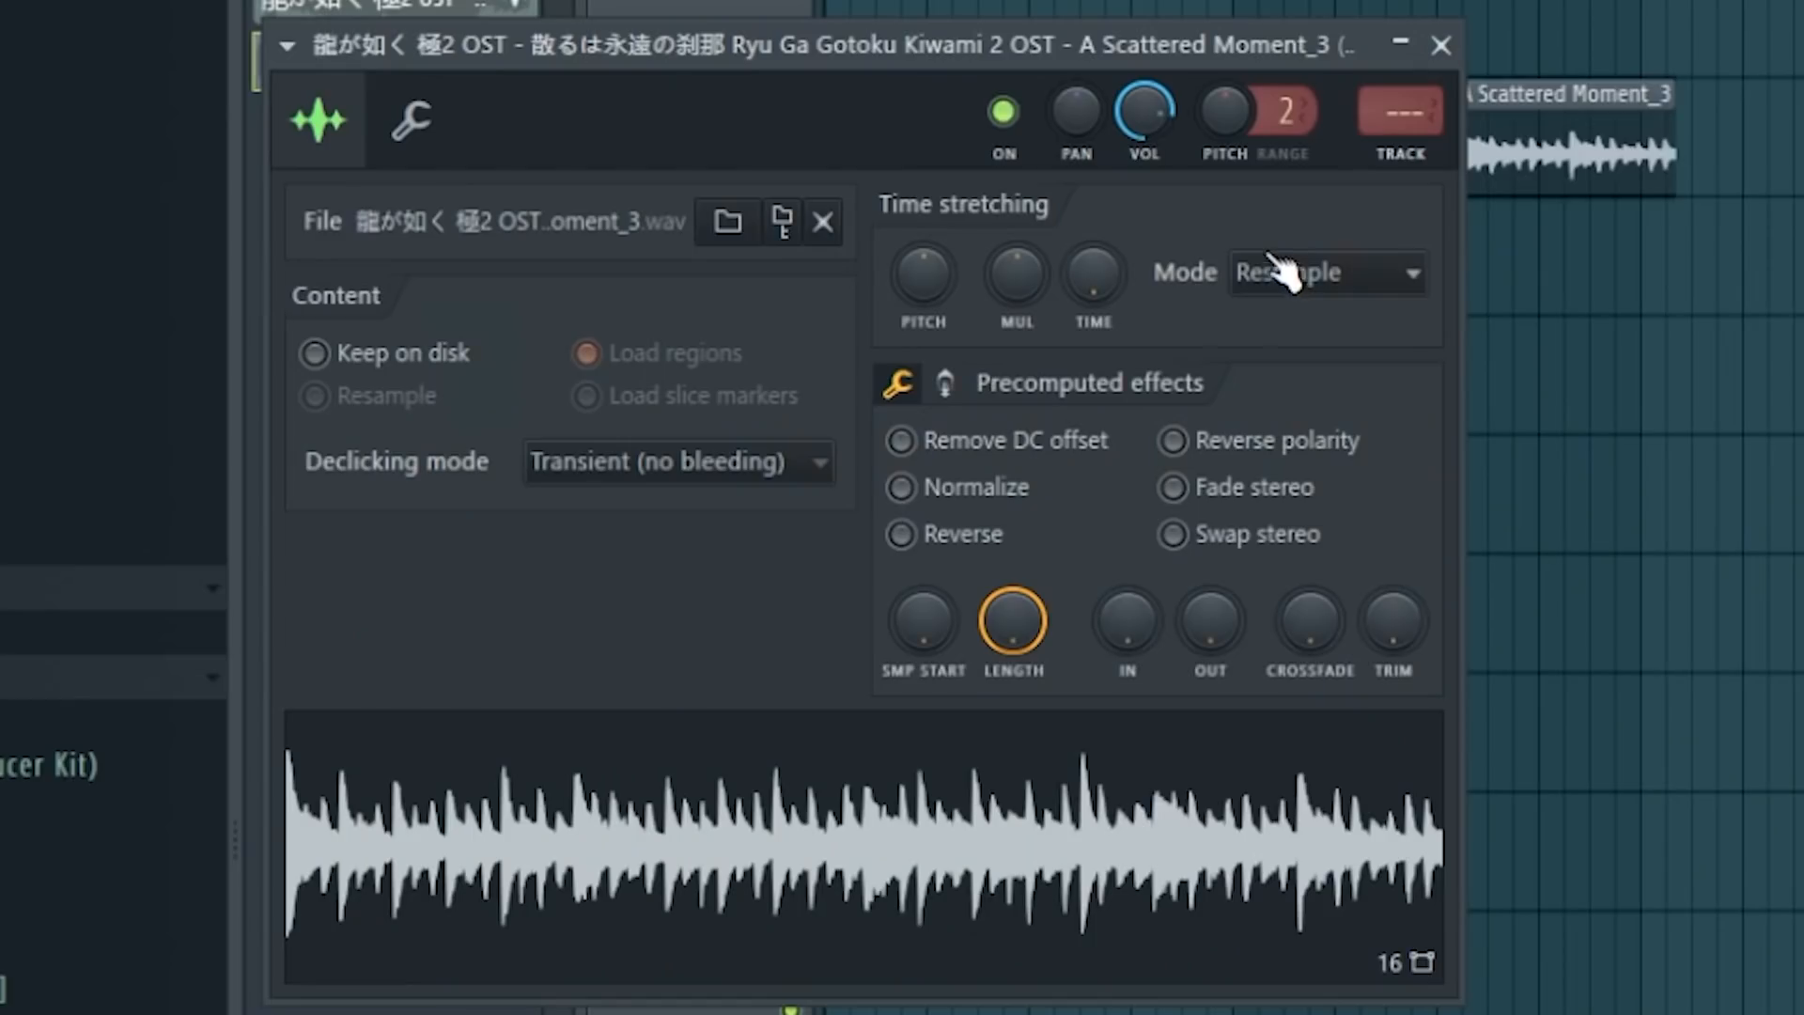
click(1281, 273)
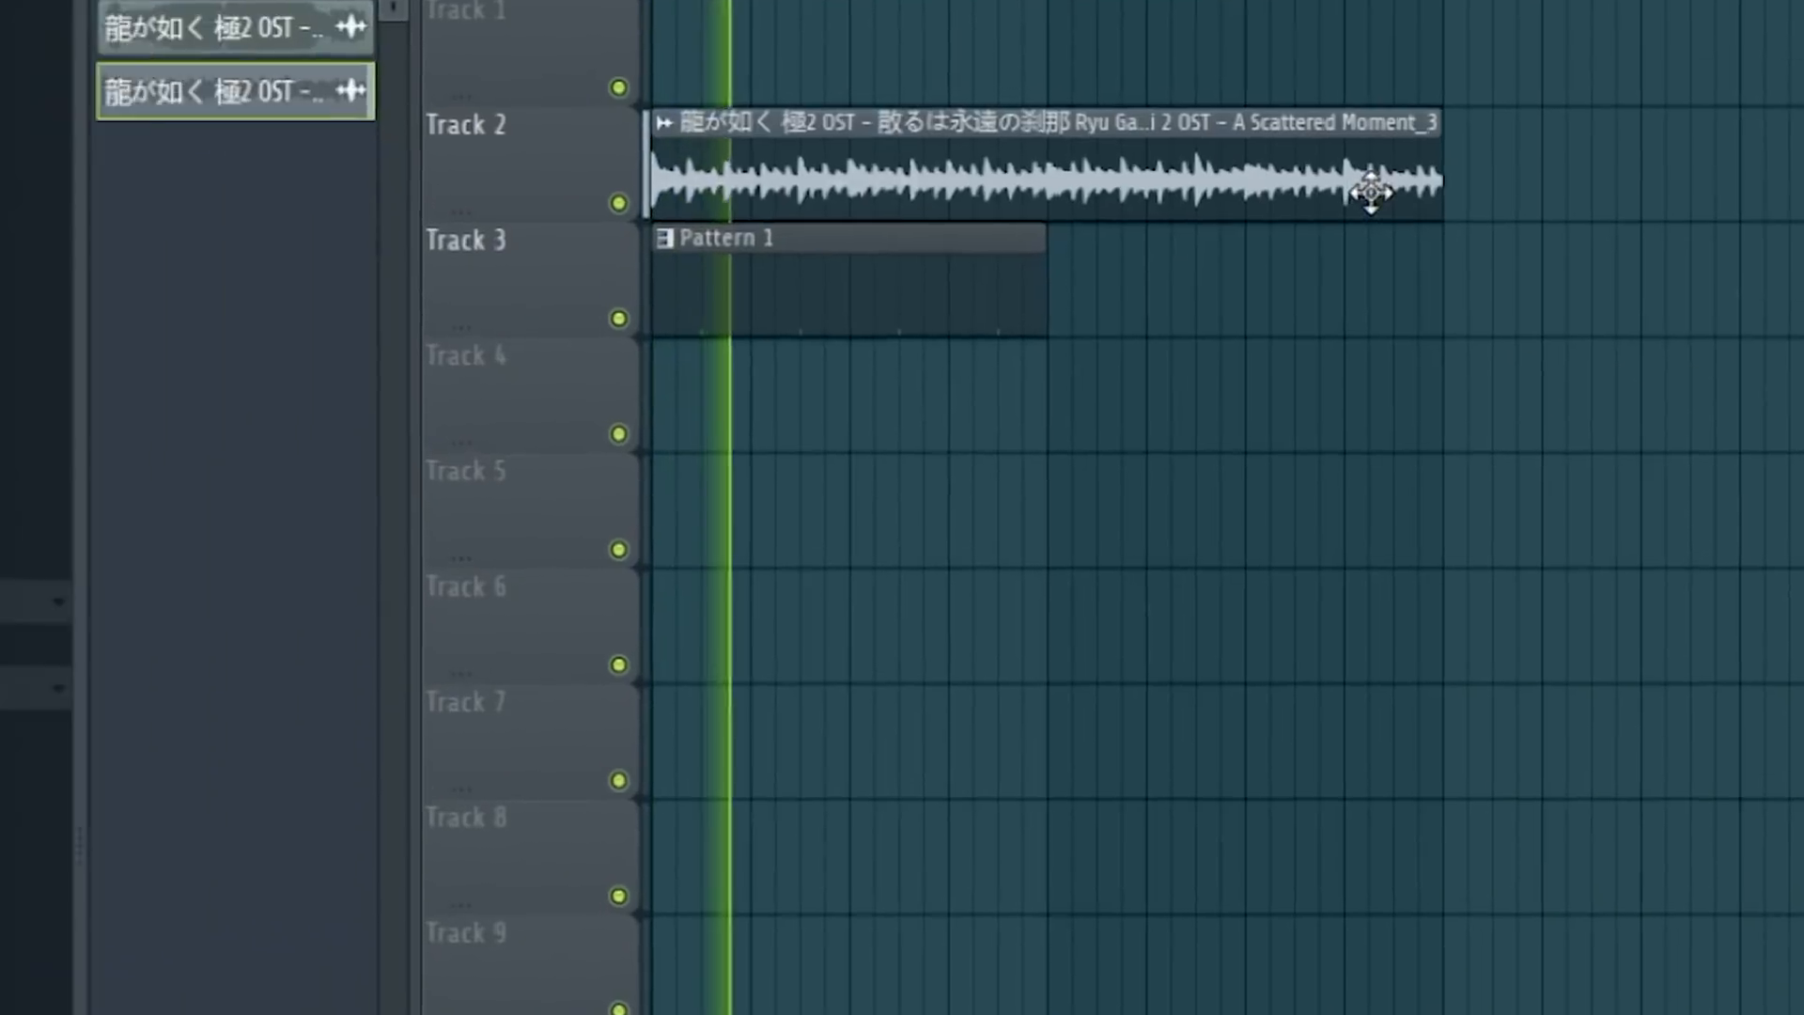
Step: Open Pattern 1 for editing and add another drum sample from the kit to its channel rack
double_click(878, 249)
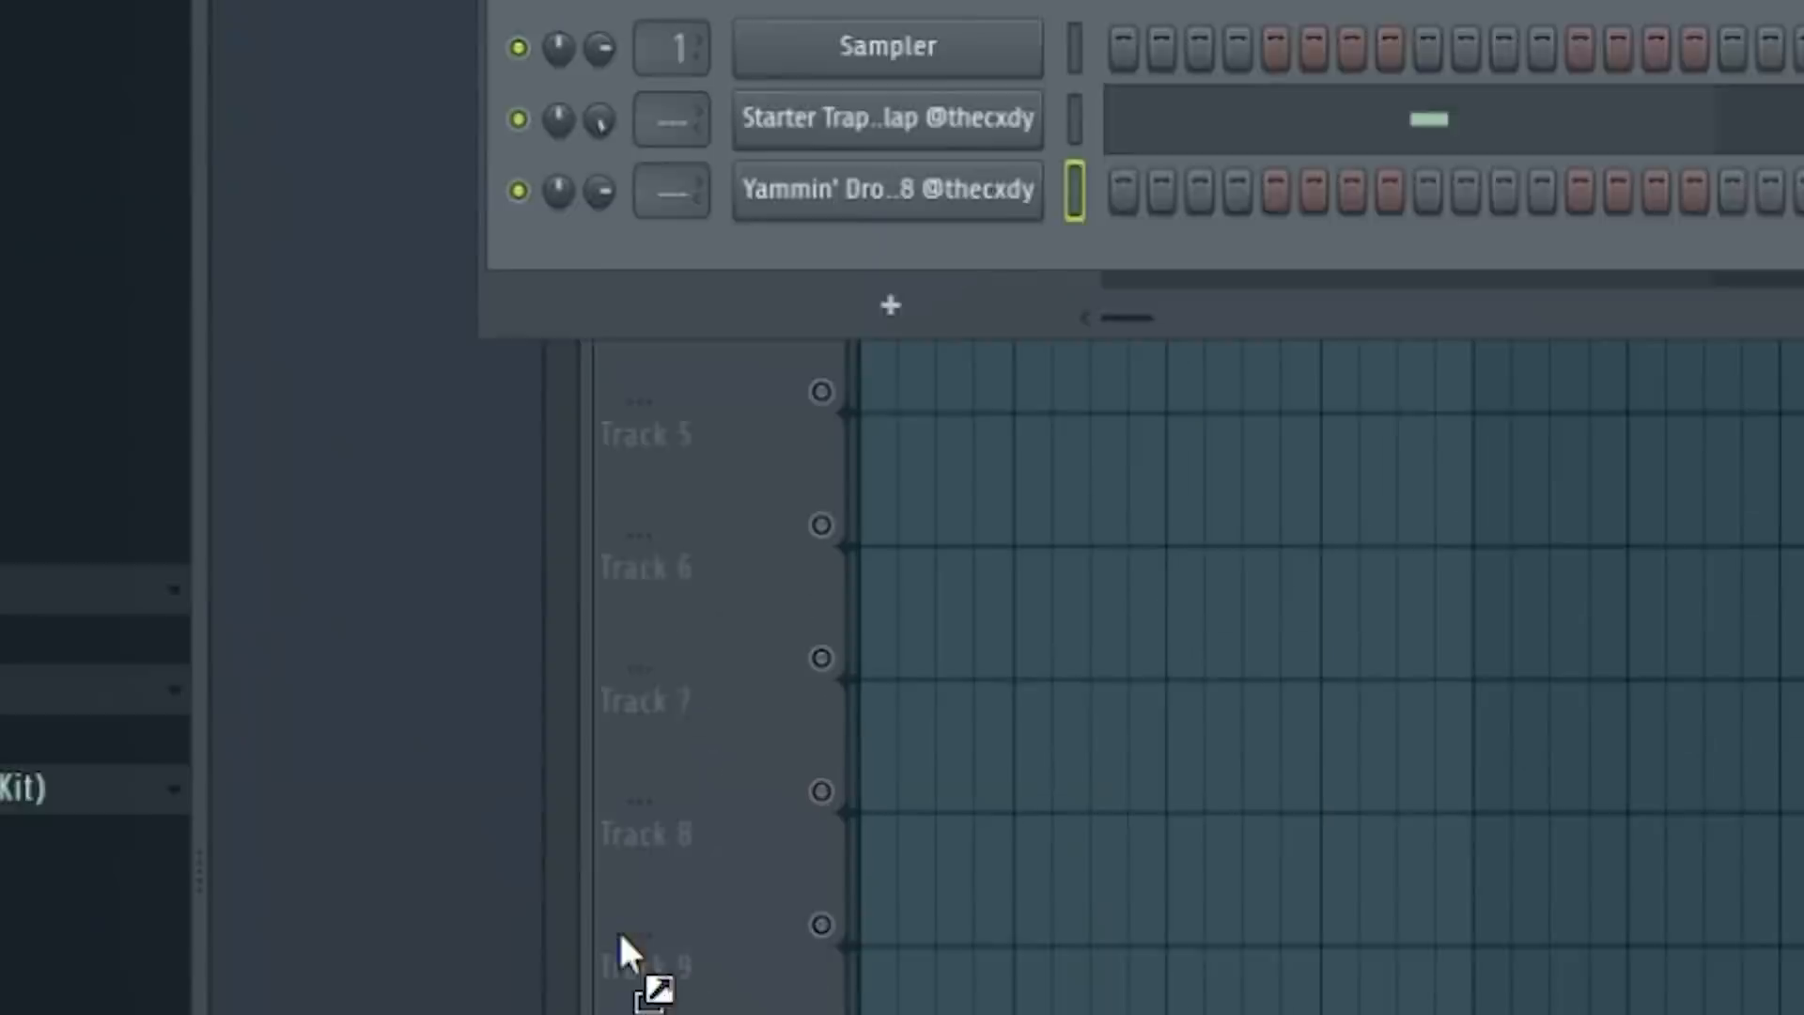
drag(445, 890, 669, 312)
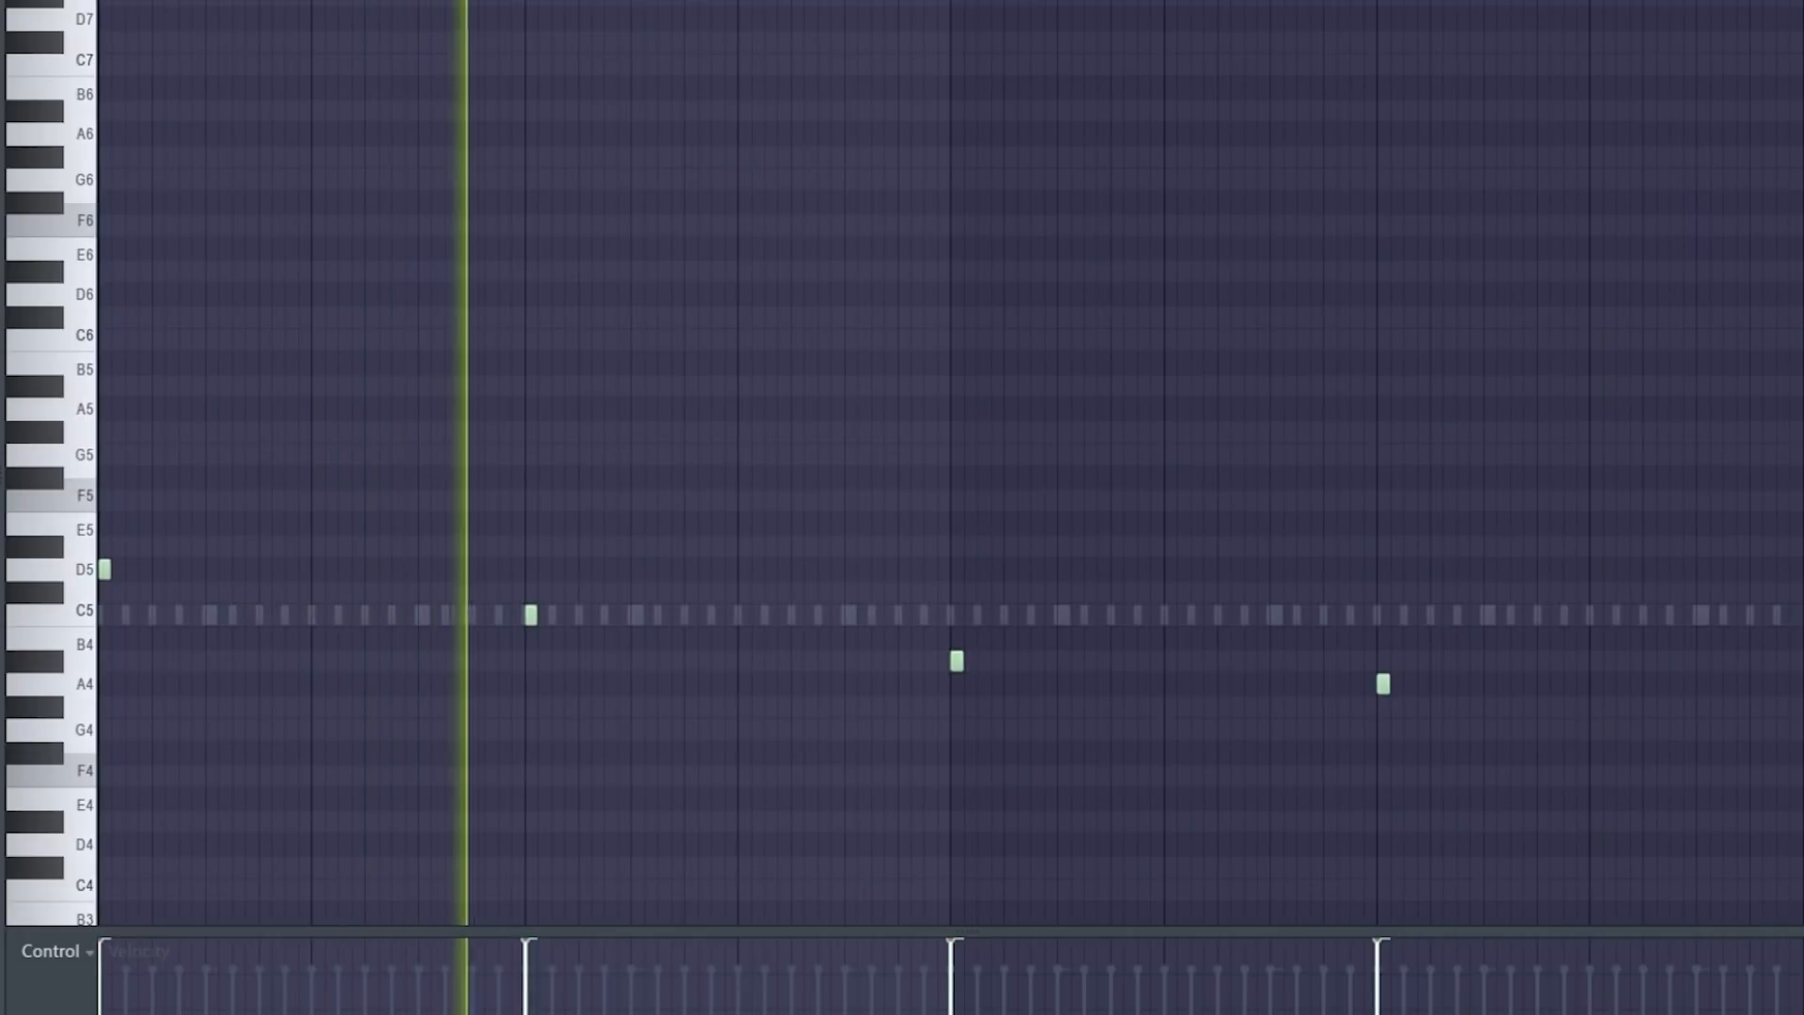
Step: Move the selected second-half copy of the 808 notes down in pitch in the piano roll
click(75, 0)
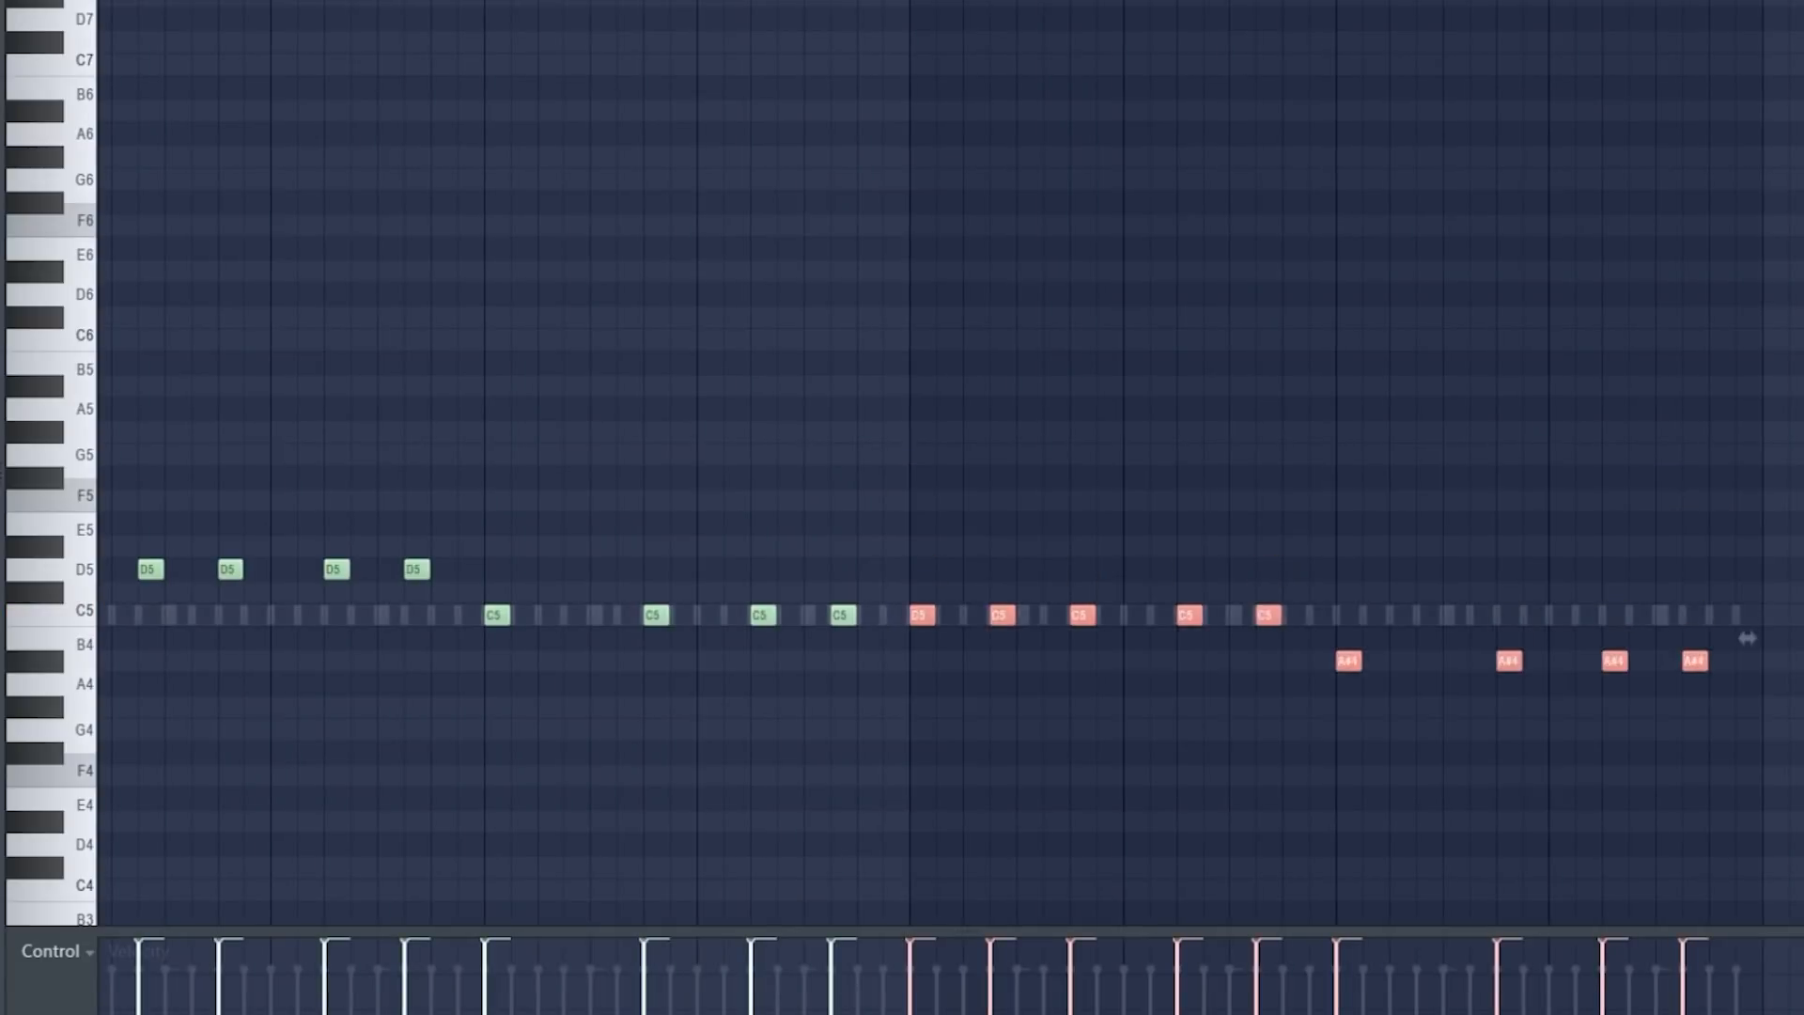
drag(1747, 638, 1746, 685)
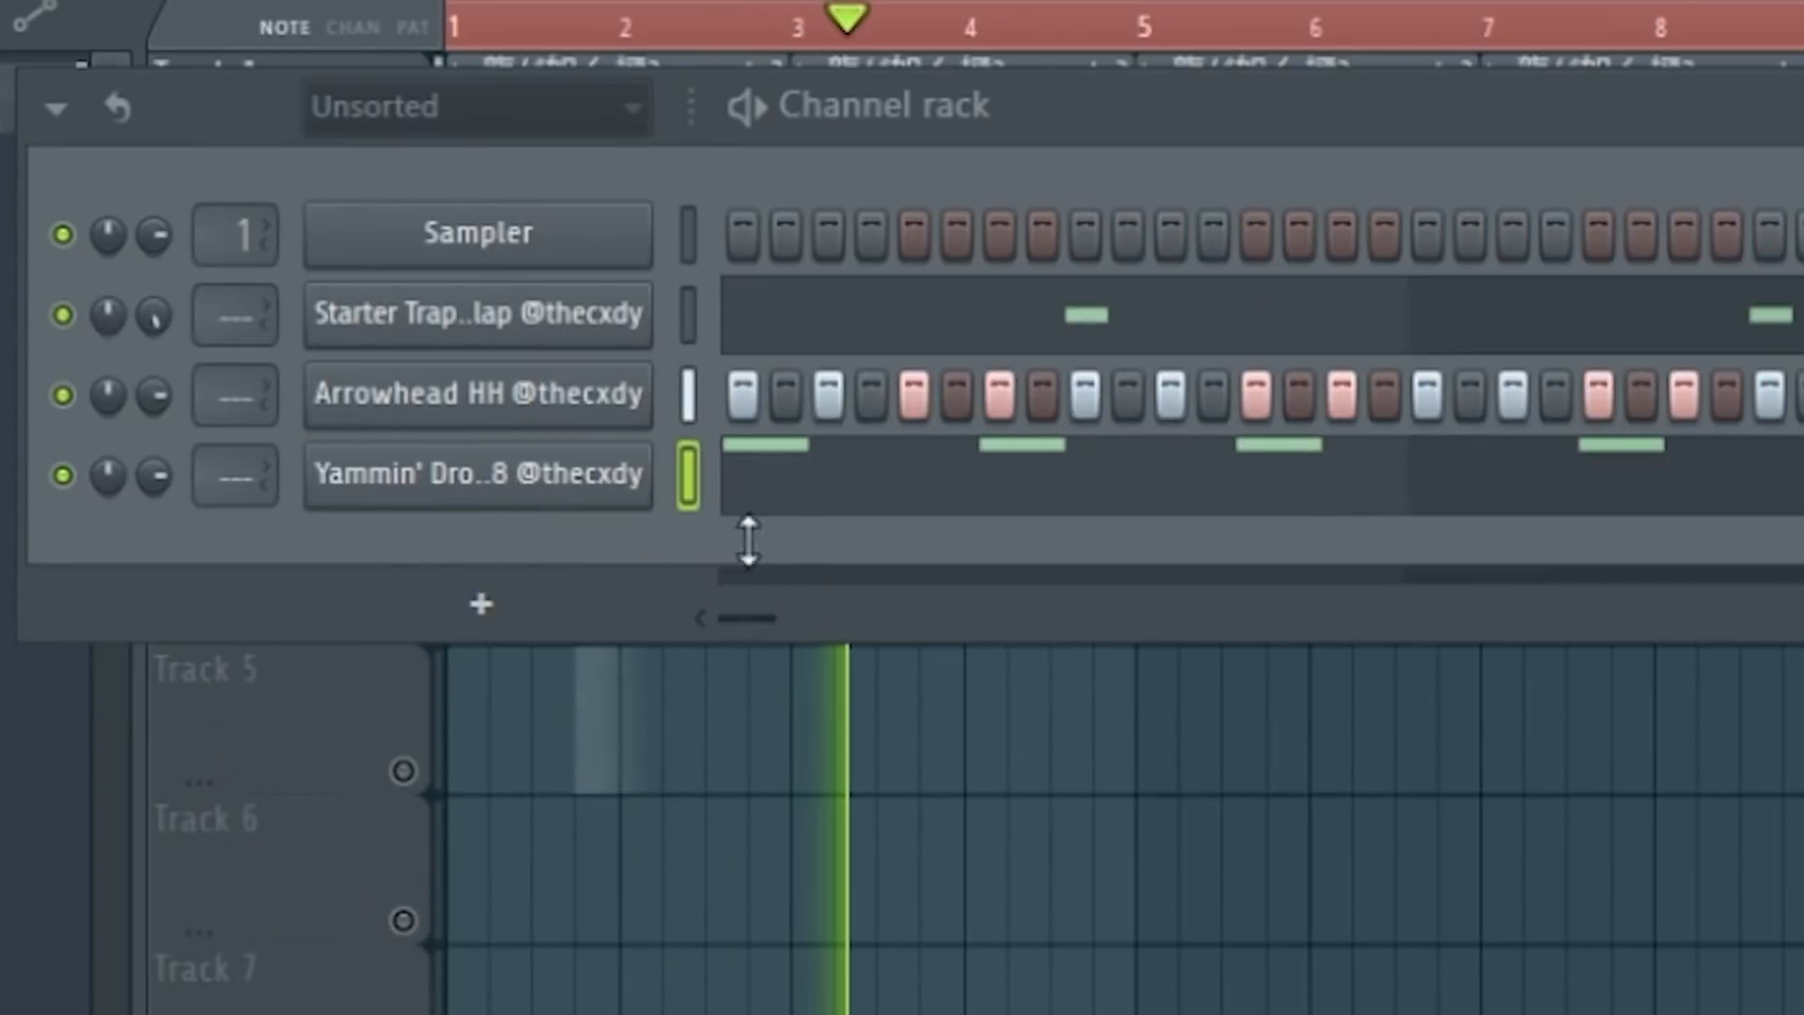
Step: Set up the Rgb Kick channel below the 808 with notes that follow the 808 but skip its fourth hit
drag(748, 541, 821, 557)
right_click(492, 555)
click(833, 894)
click(1601, 560)
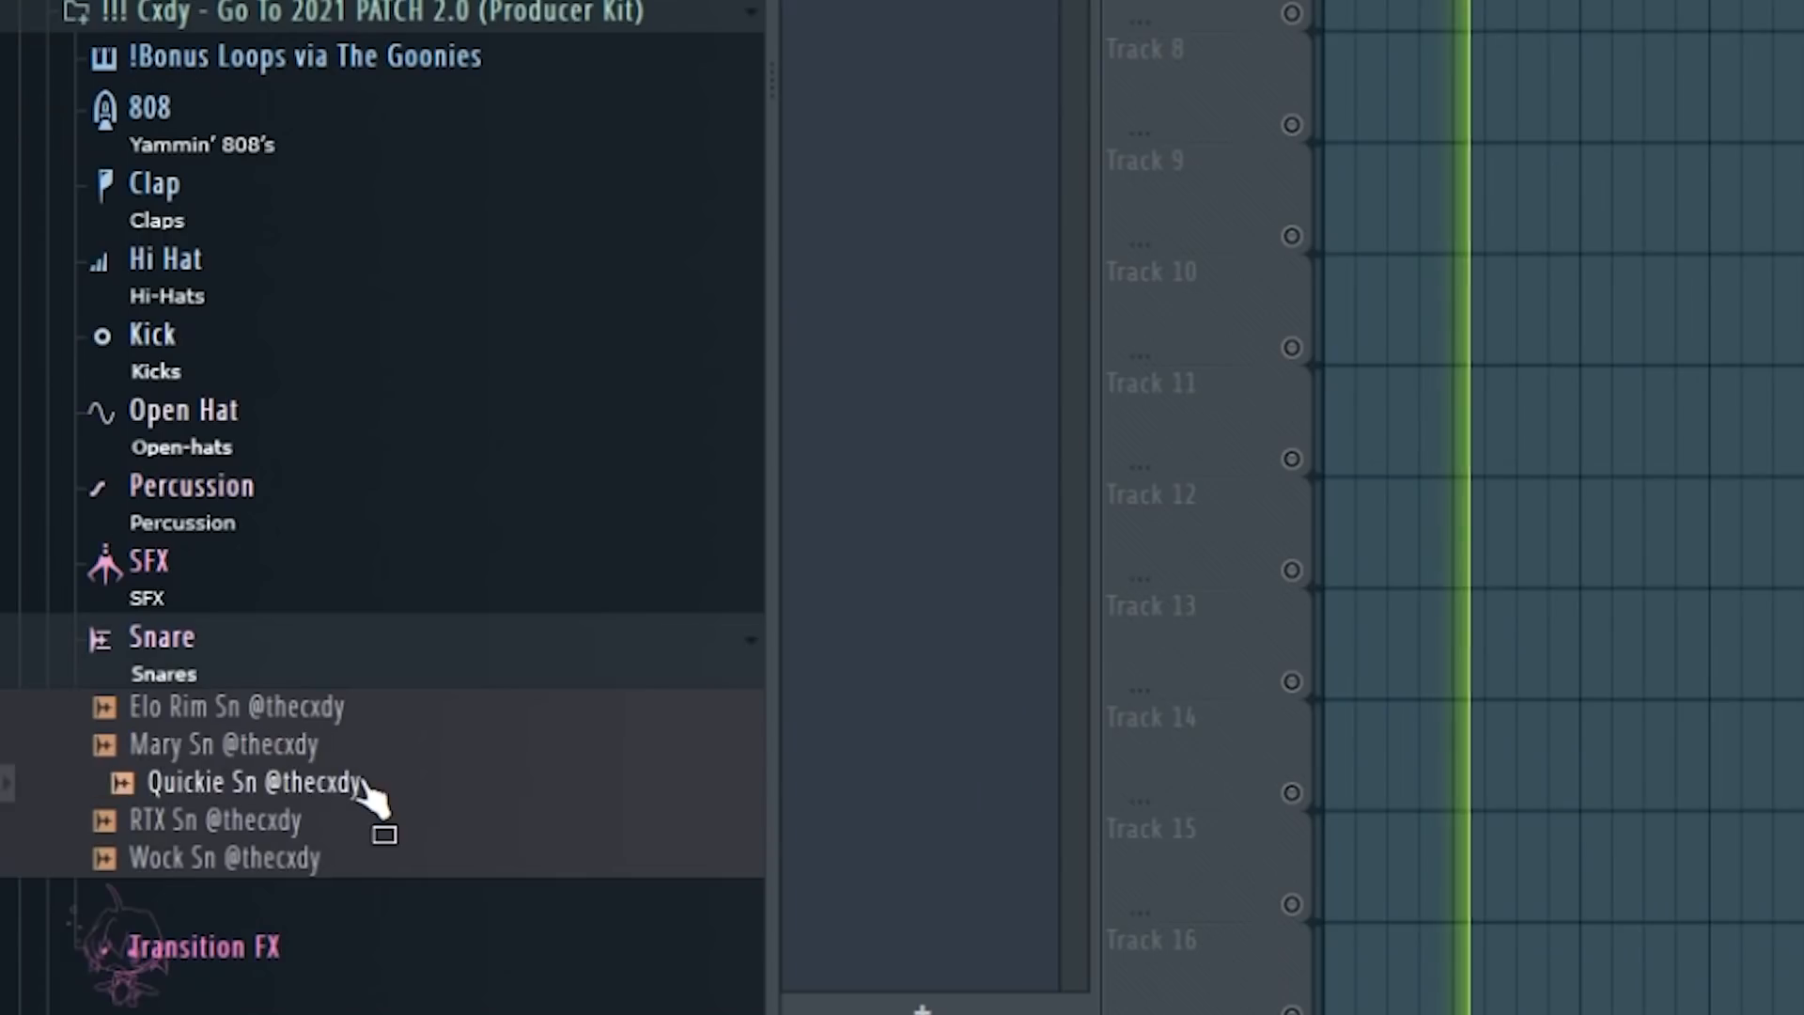
Step: Add the Quickie Sn snare sample to the channel rack below the Rgb Kick
drag(362, 798, 503, 737)
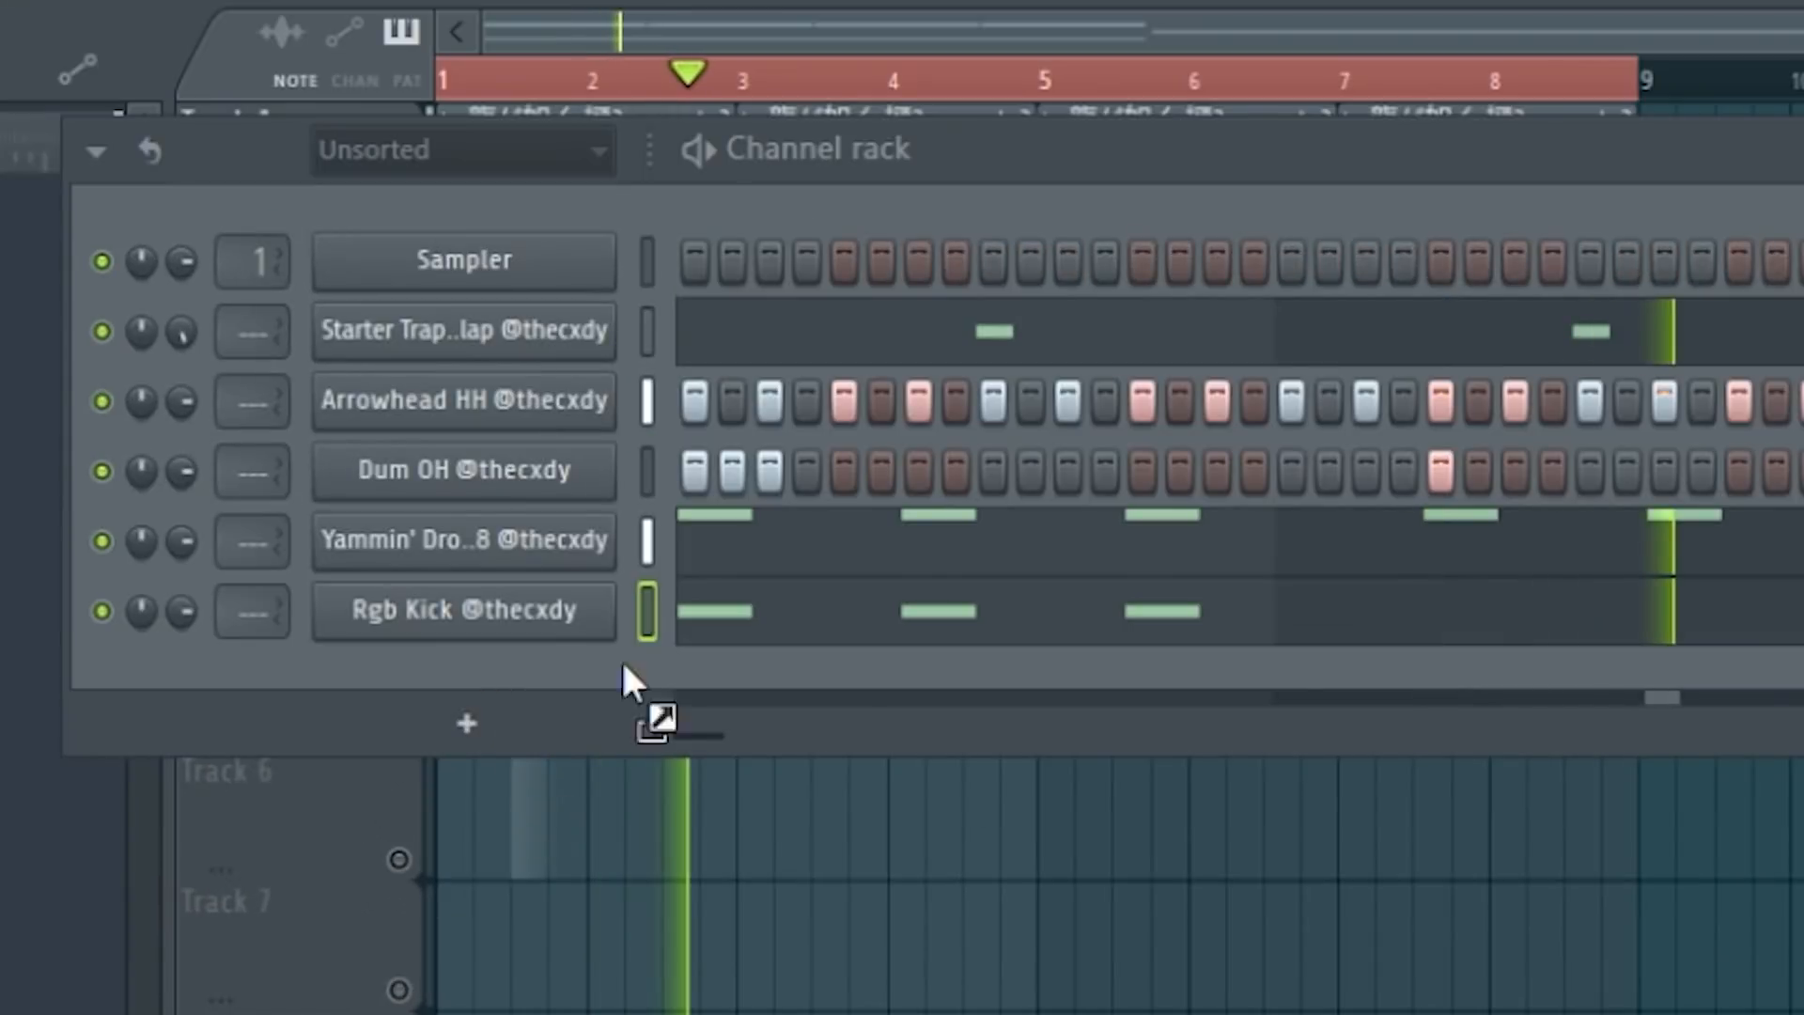
drag(622, 657, 624, 667)
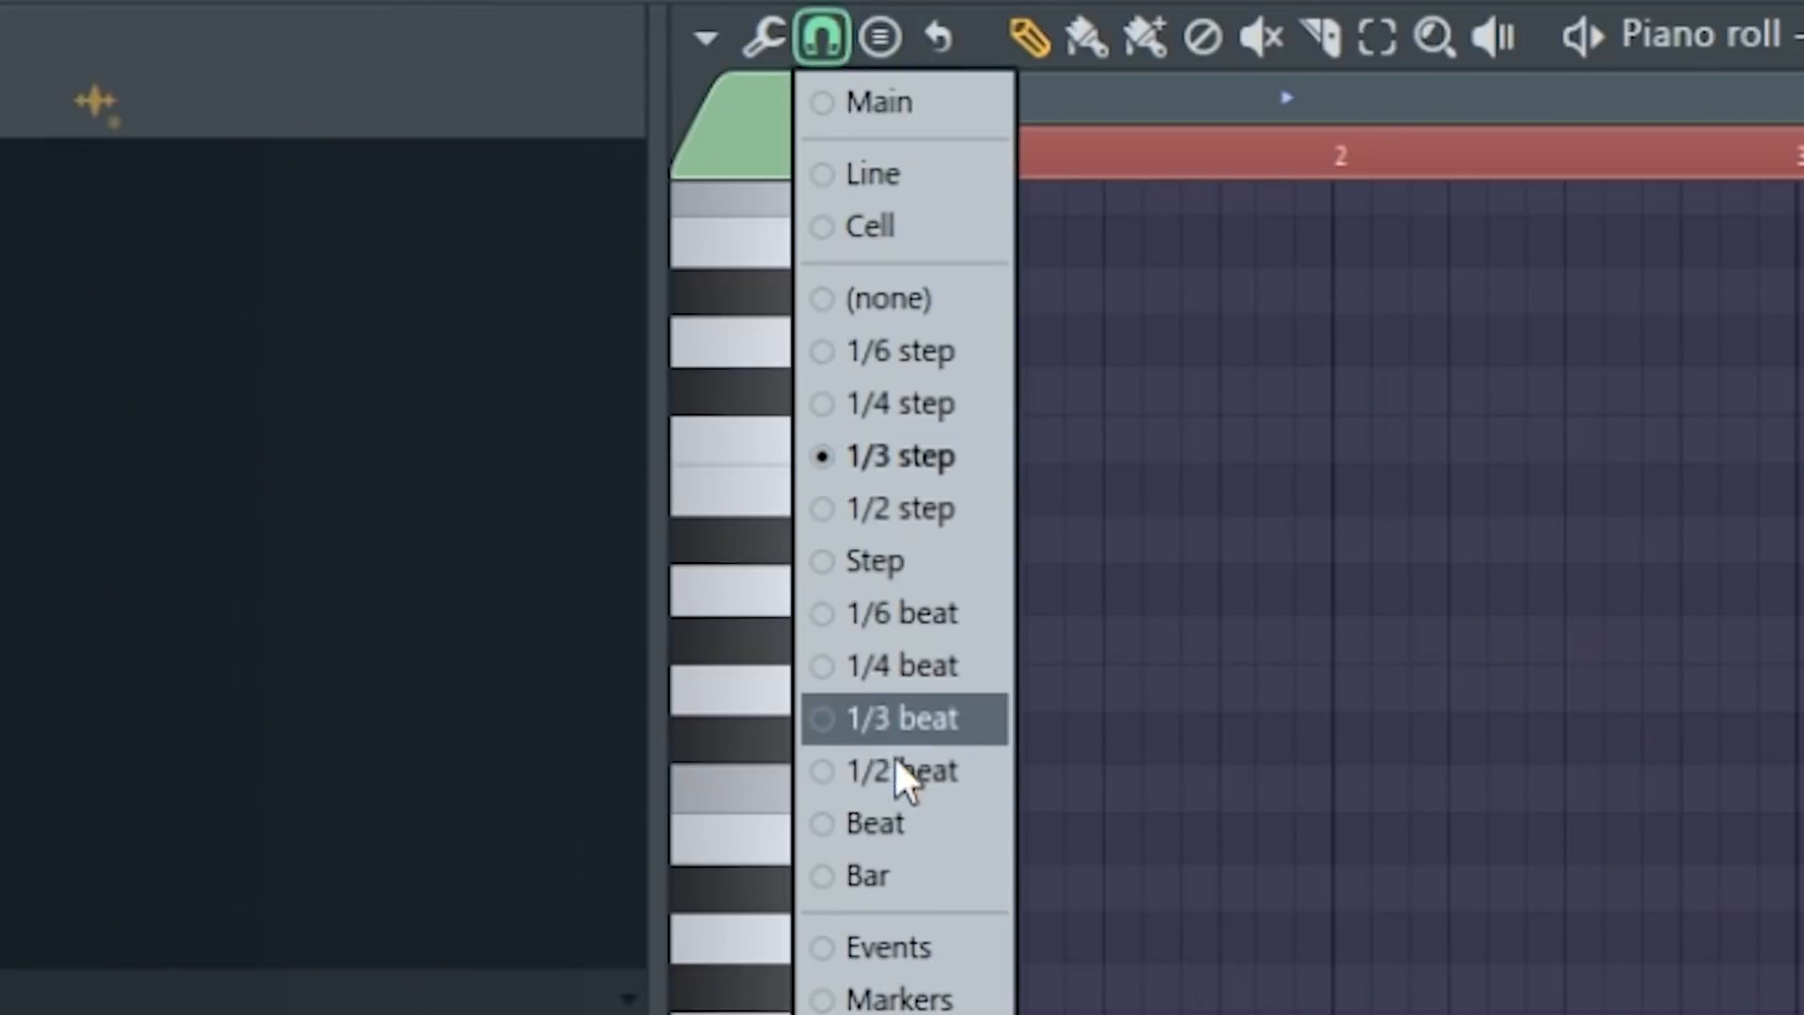
Step: Set the snap of the Quickie Sn piano roll to 1/2 beat and revisit the snap options
click(897, 766)
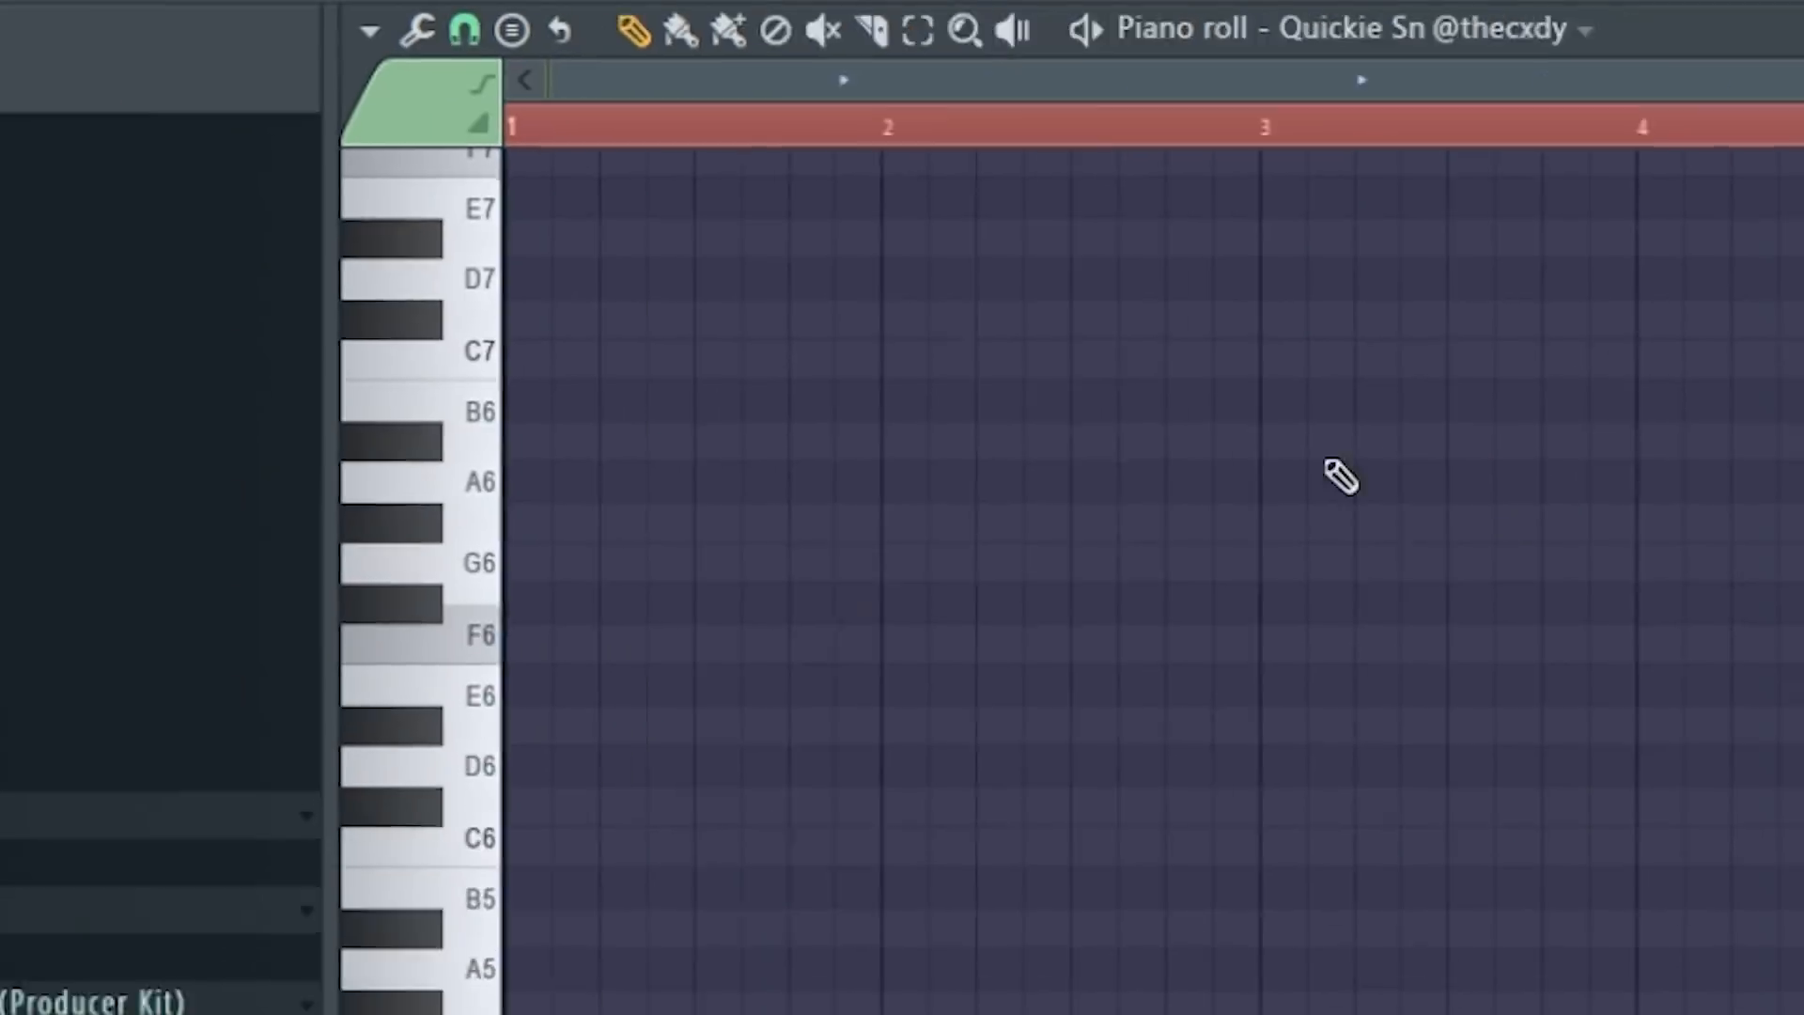
drag(1181, 100, 1251, 100)
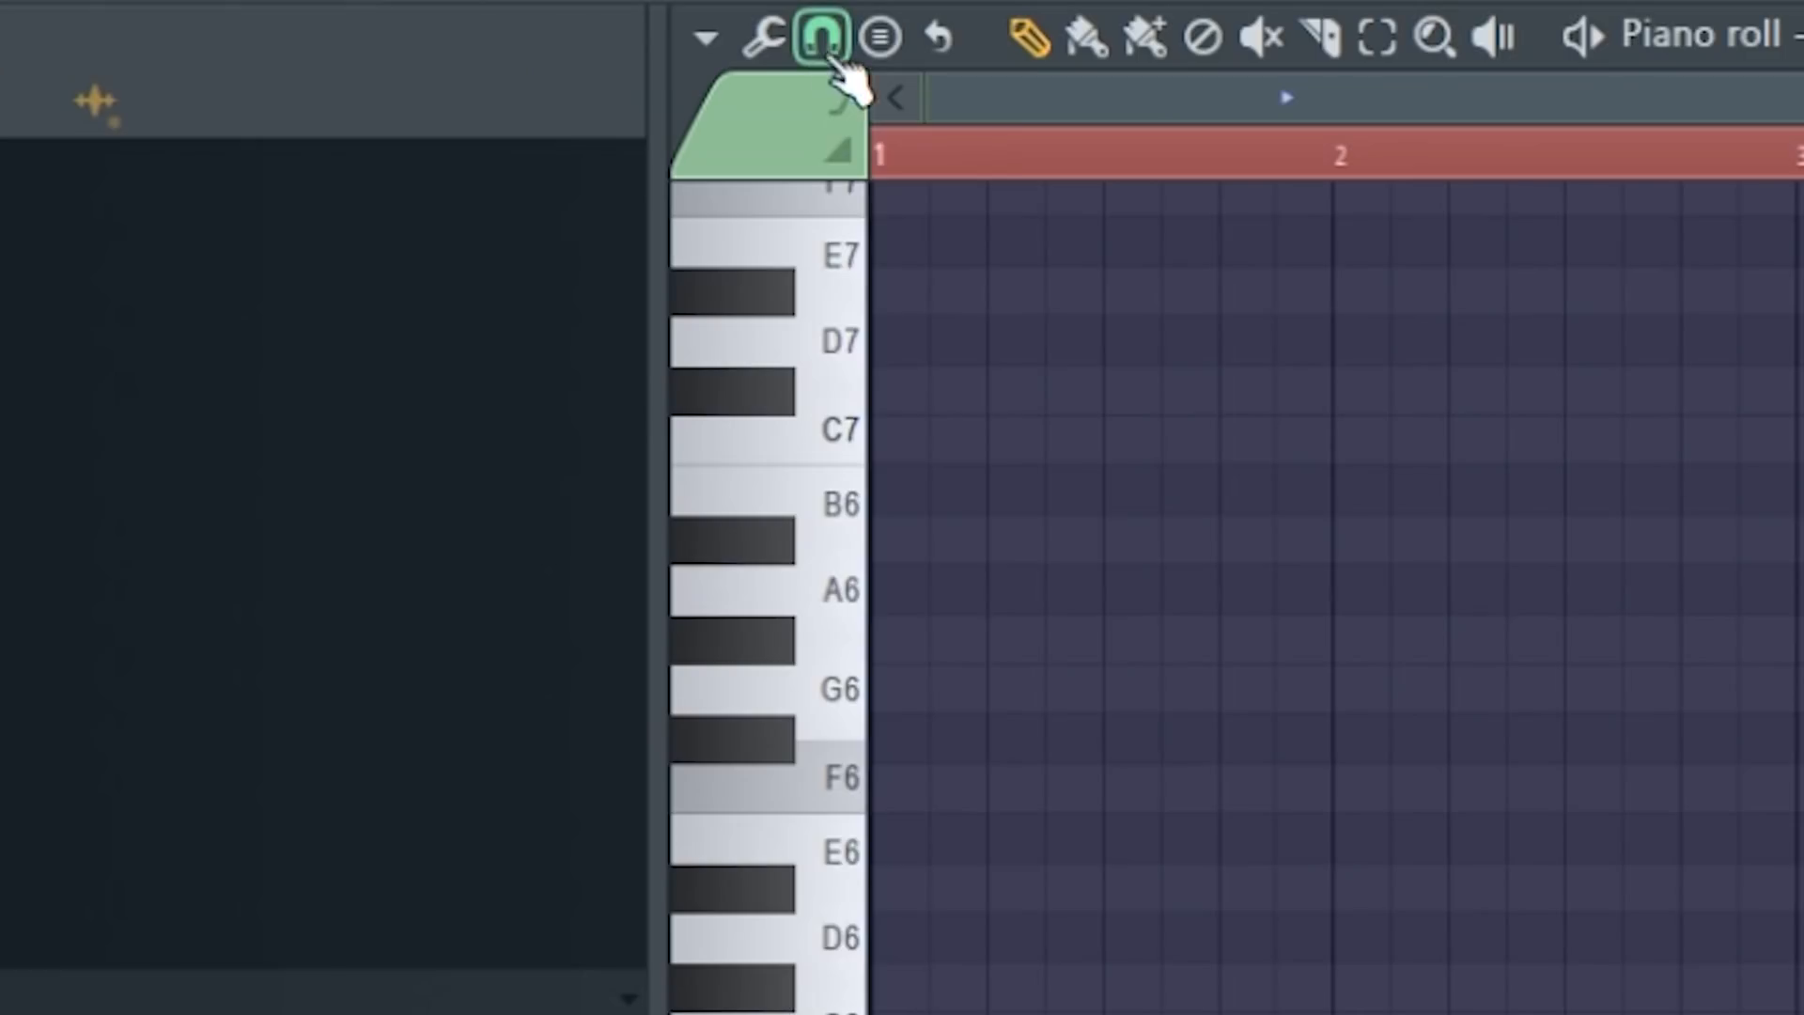
click(104, 22)
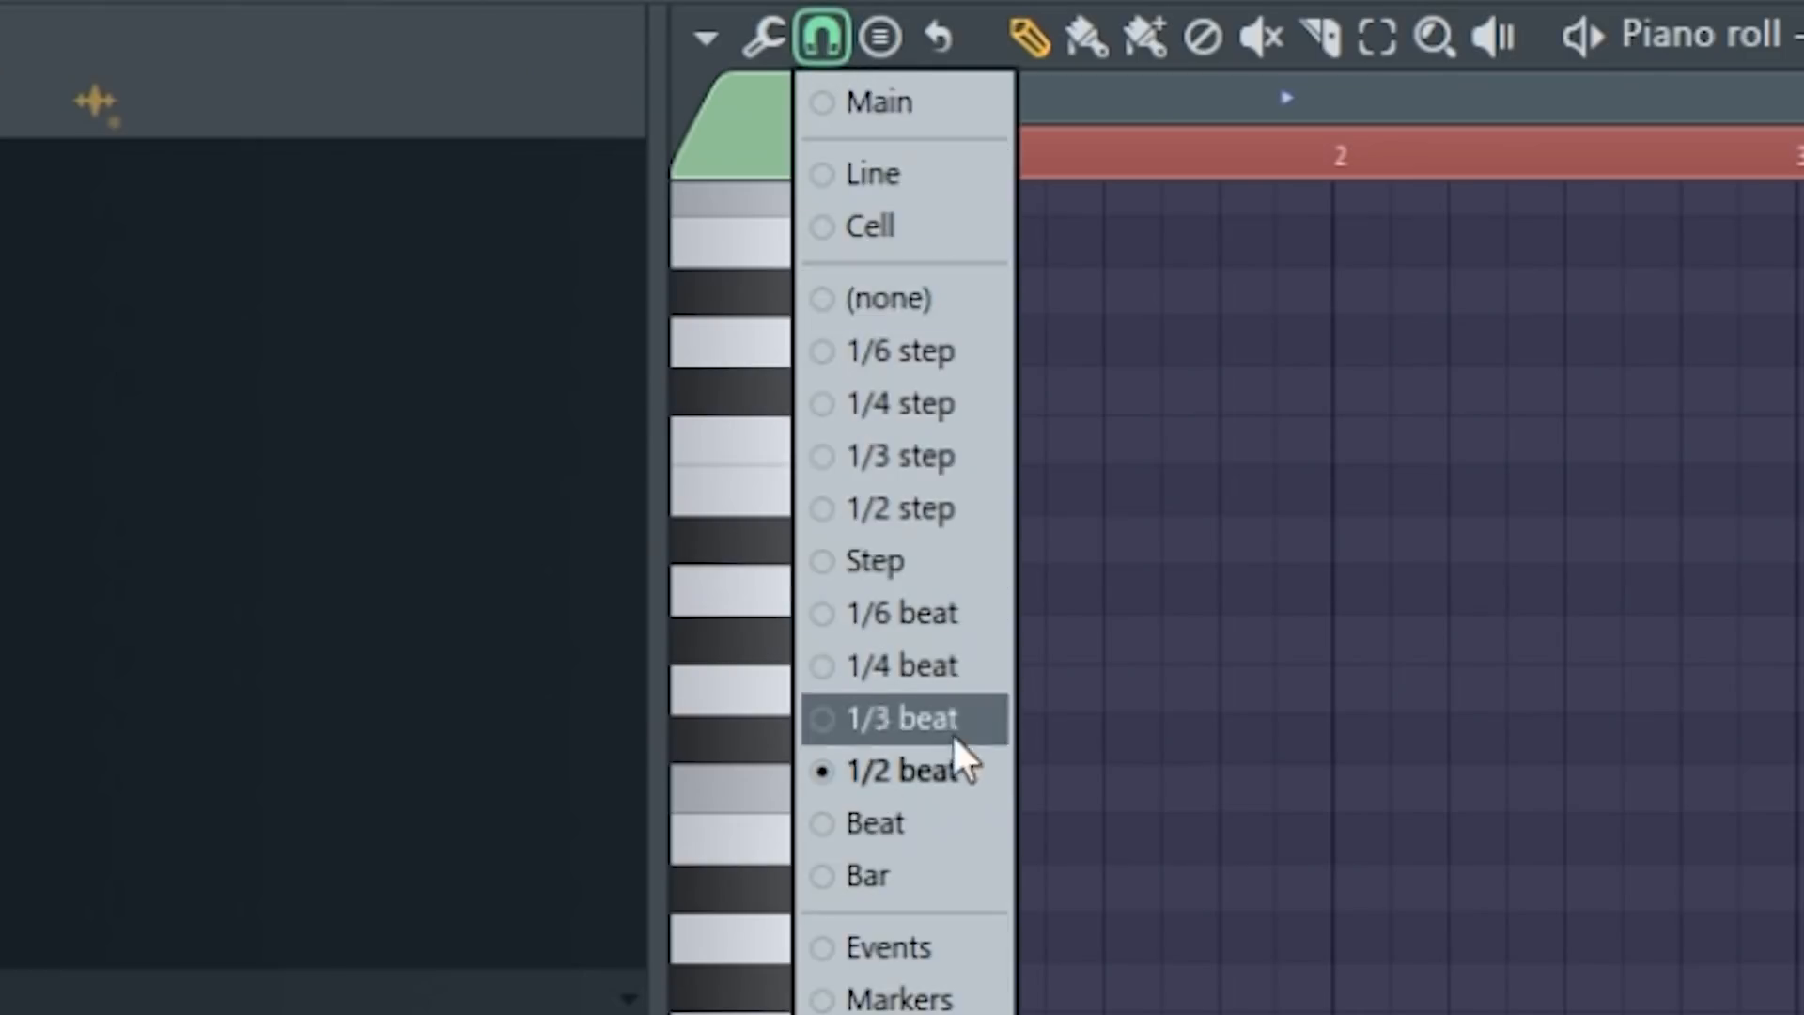
click(192, 564)
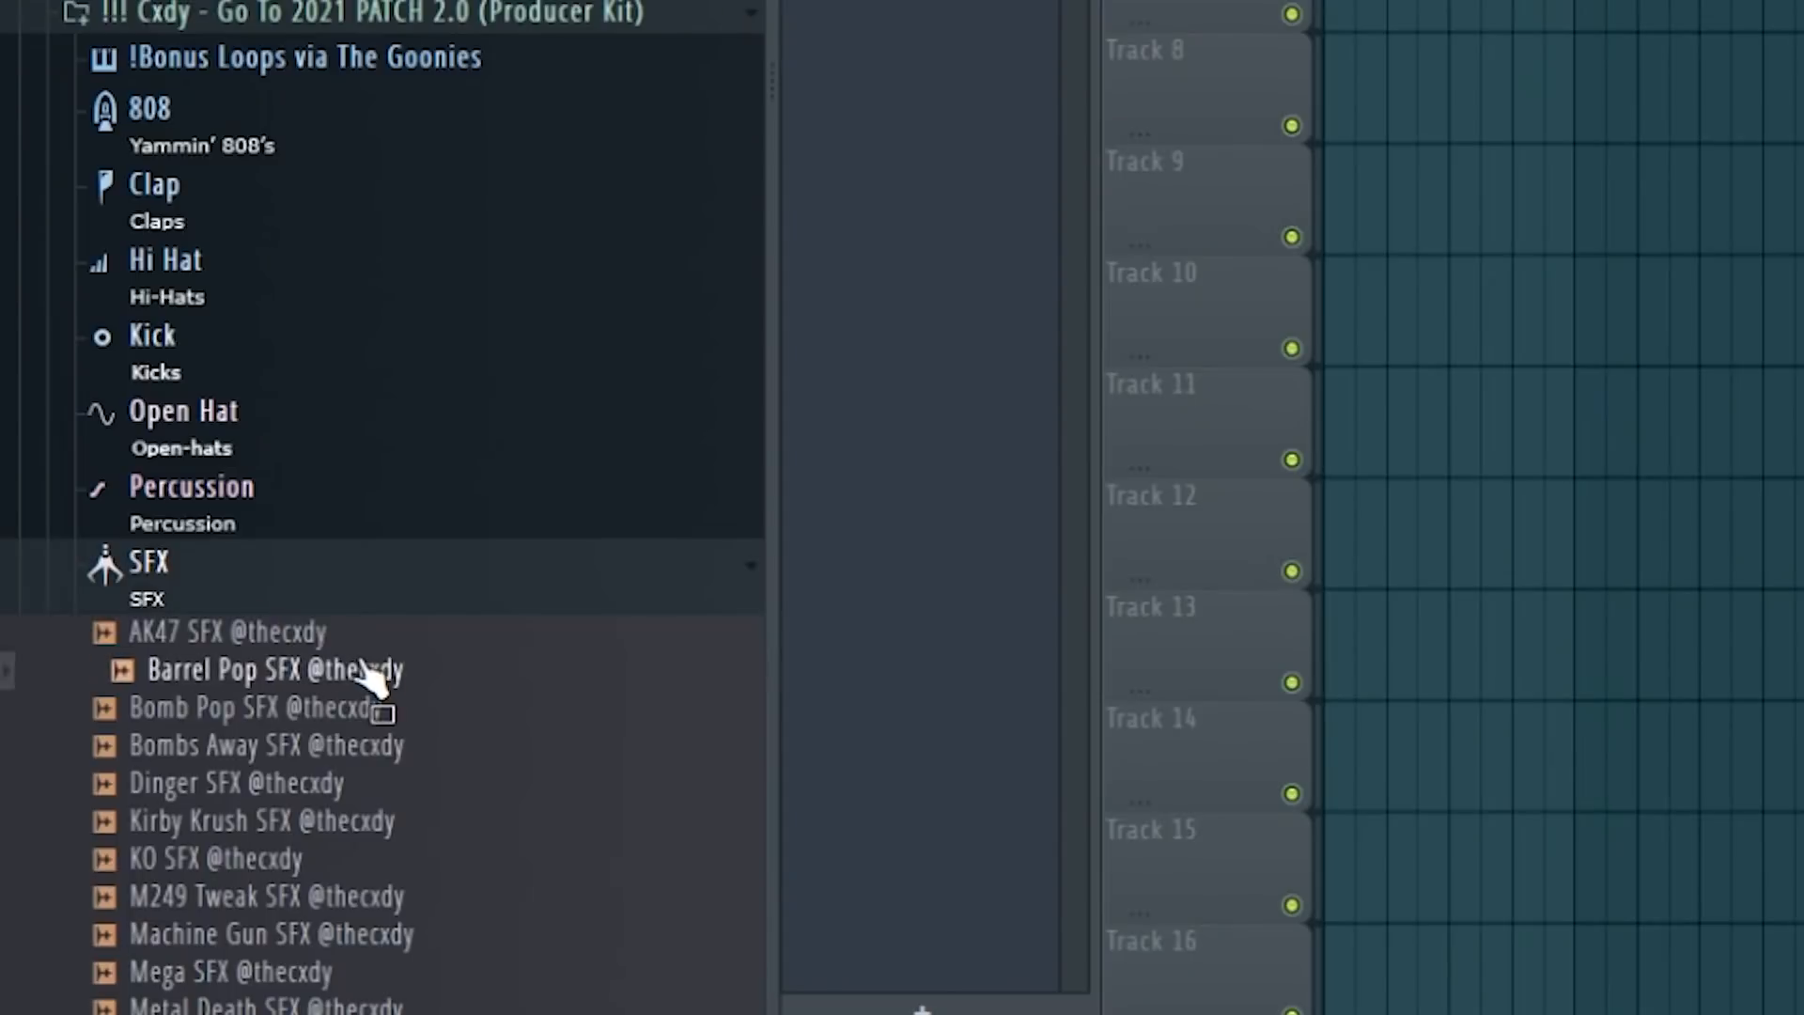
Step: Add the AK47 SFX sample from the kit to the channel rack
drag(325, 642, 1010, 827)
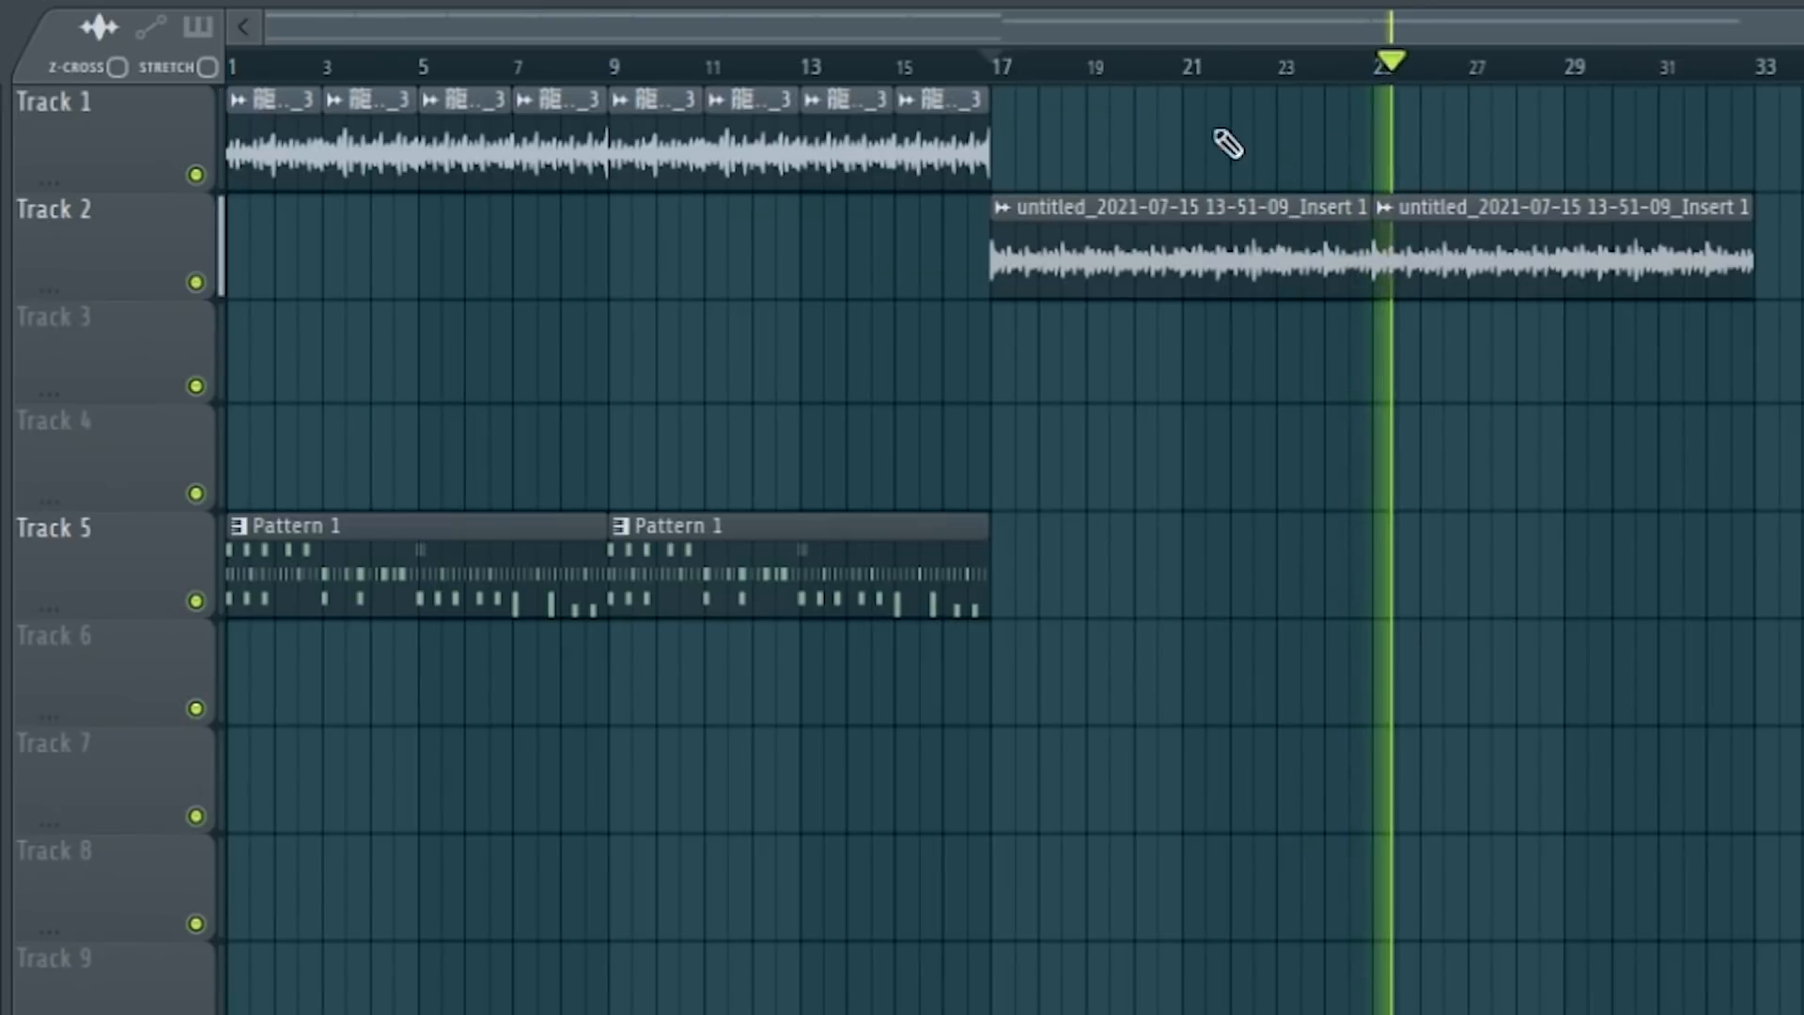
Step: Place another copy of the recorded Insert 1 clip on Track 3 after the Track 2 clips and make it unique
click(1762, 335)
drag(1762, 335, 1747, 329)
click(1753, 323)
click(1799, 303)
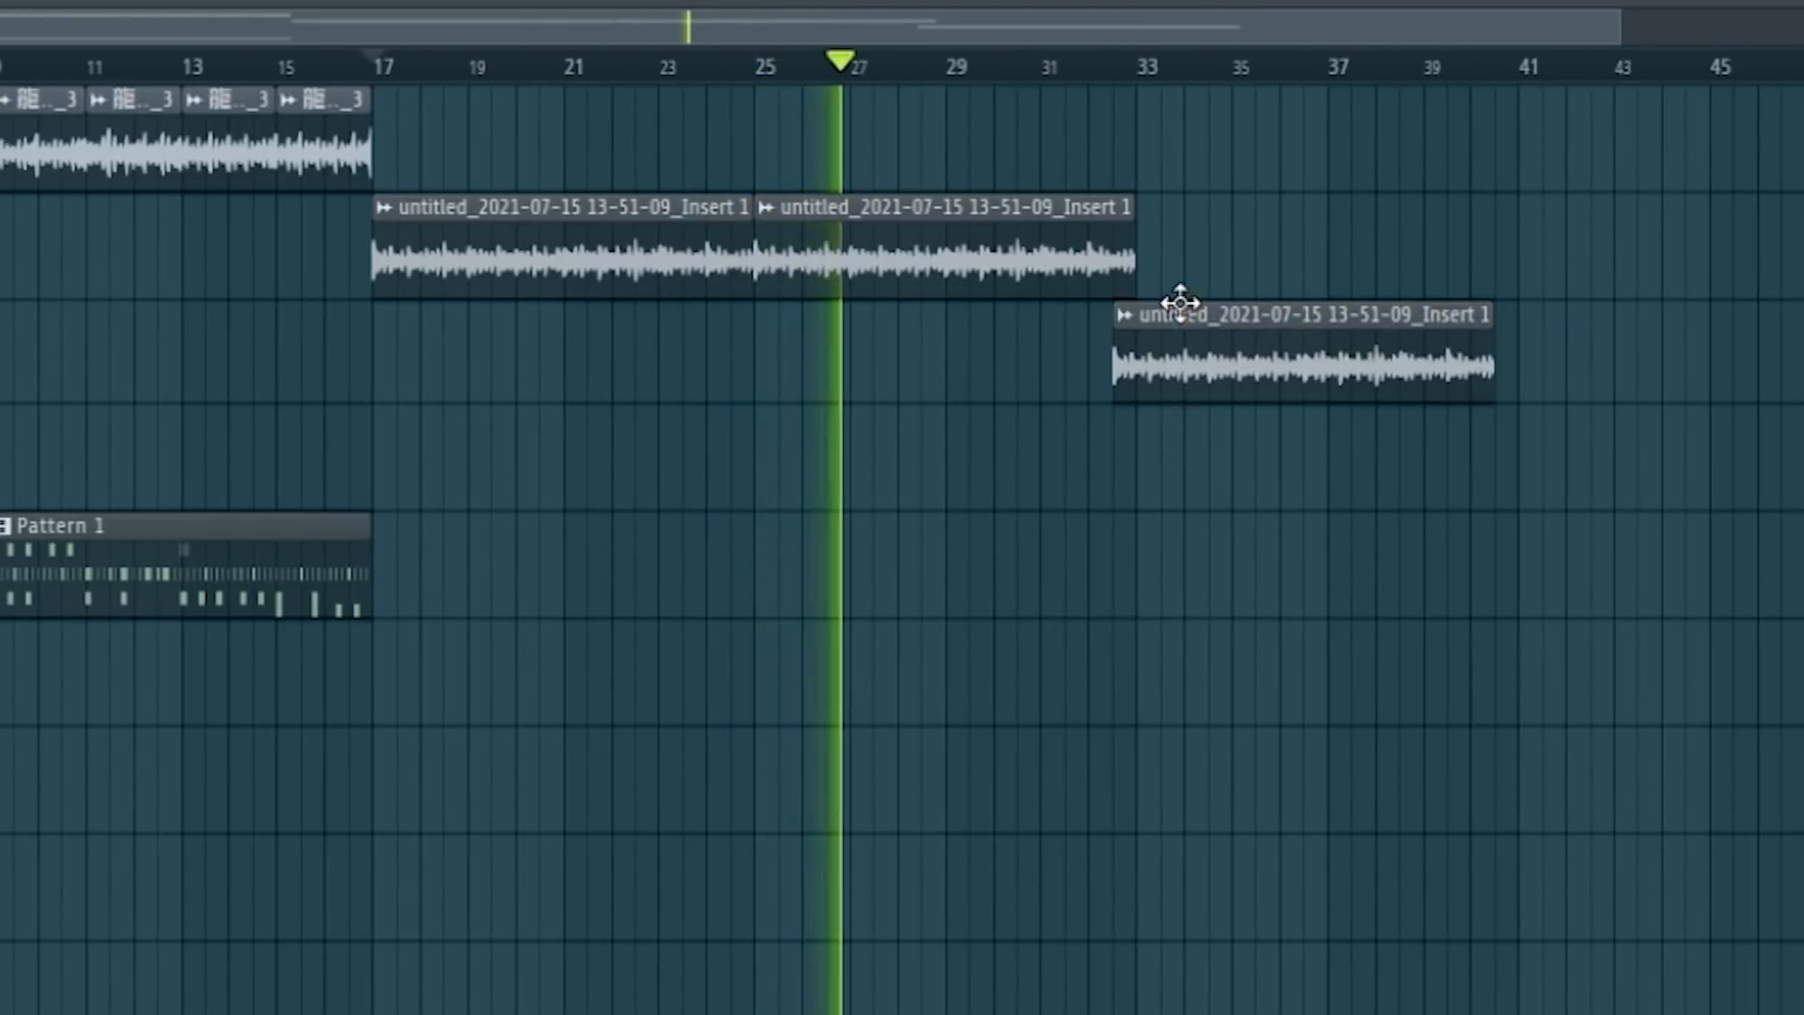
right_click(1146, 335)
click(1267, 613)
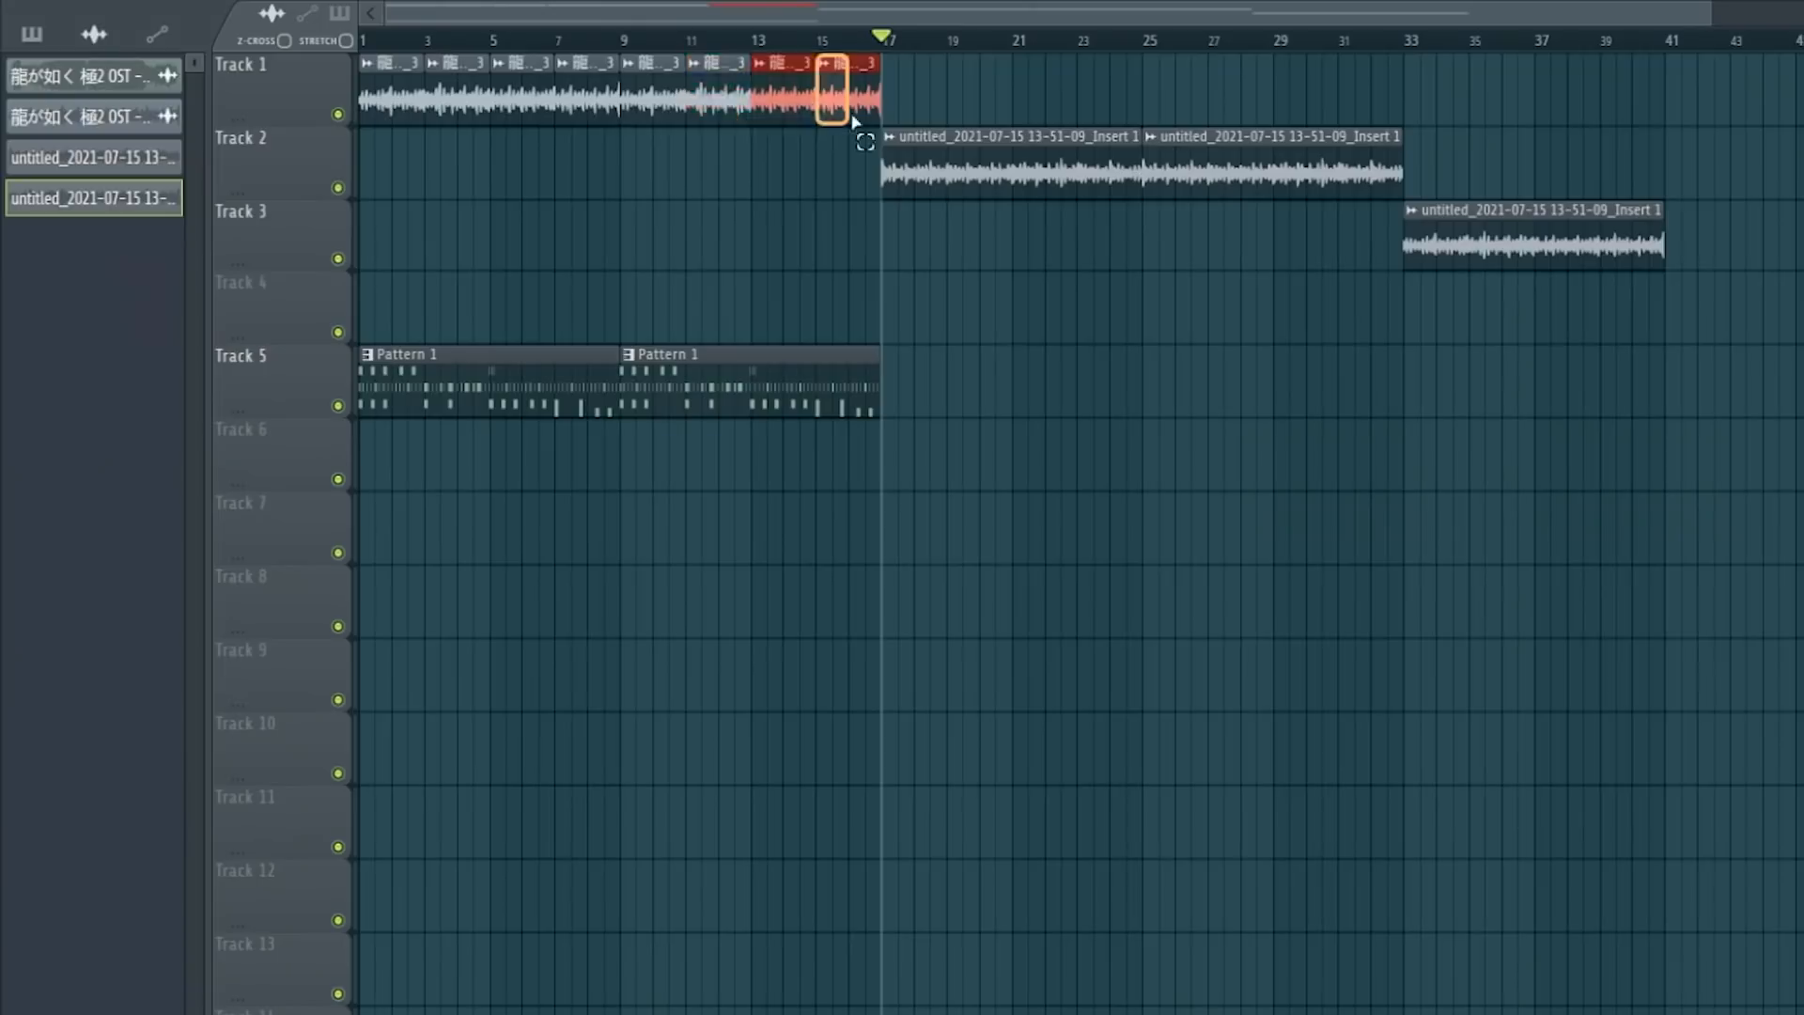
Step: Open the settings of the unique Track 3 clip, and repeat the clip from bar 25 to bar 33
double_click(1486, 210)
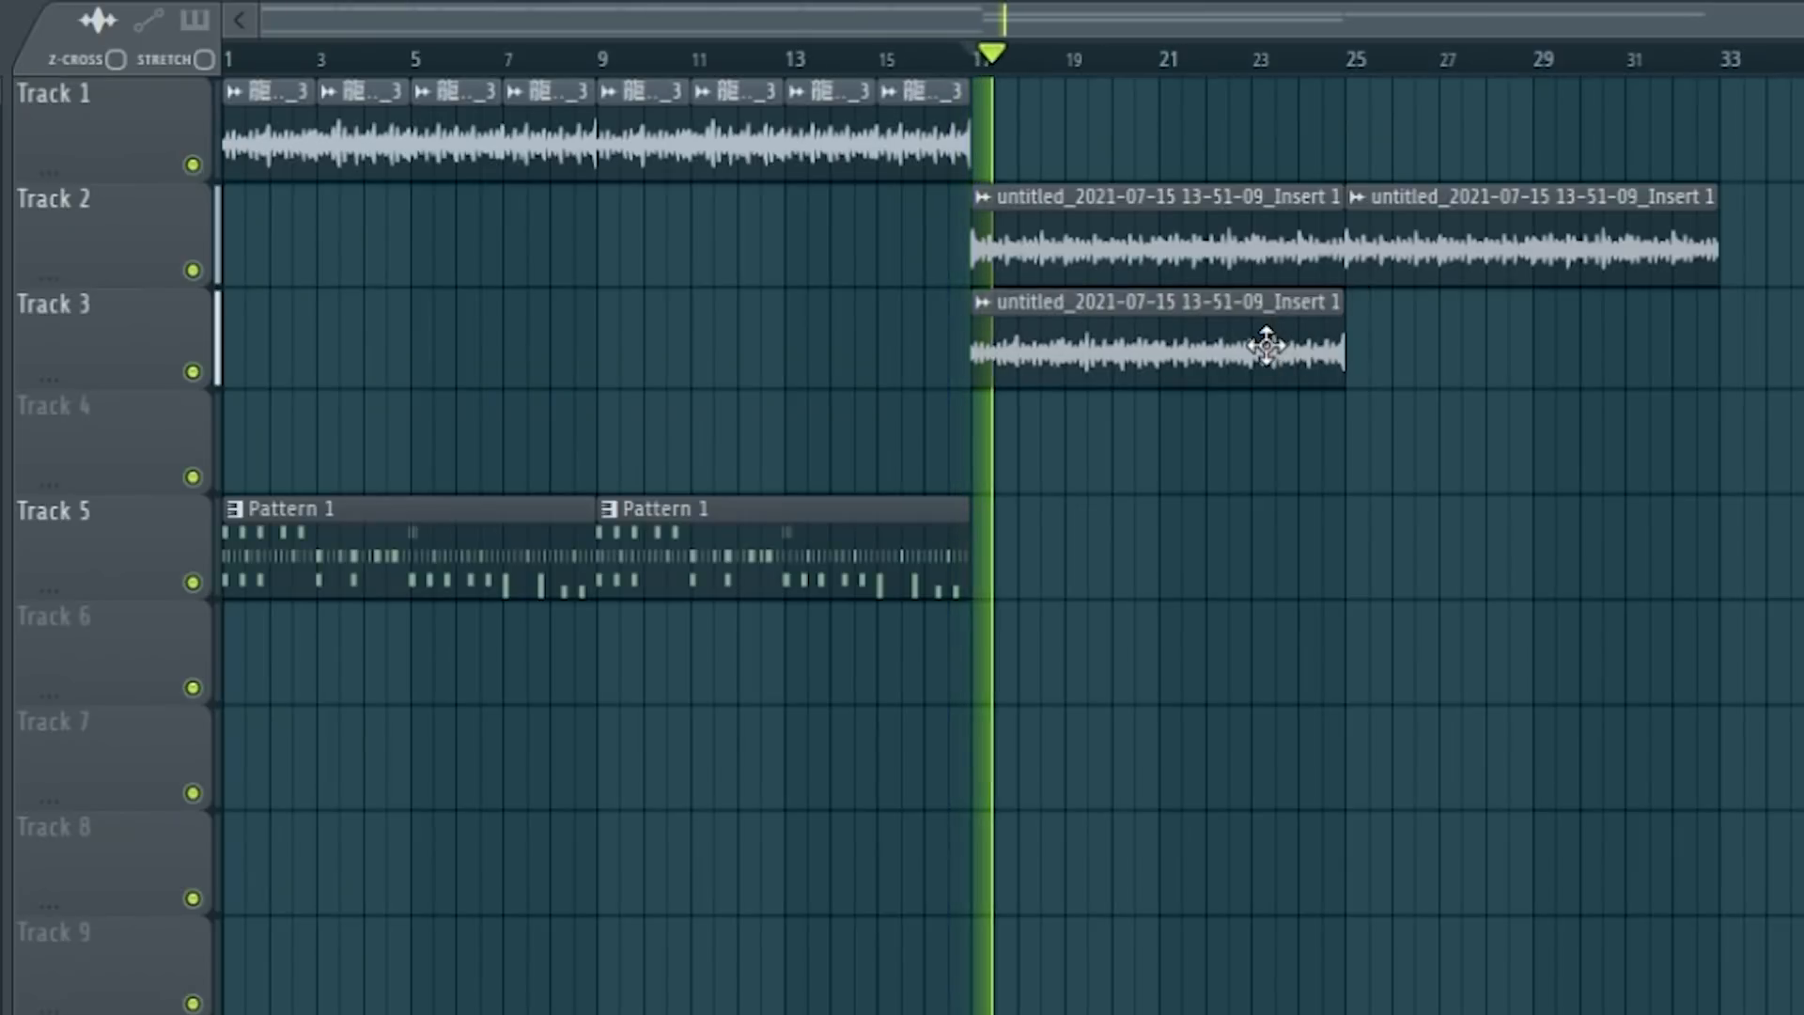
key(ctrl+b)
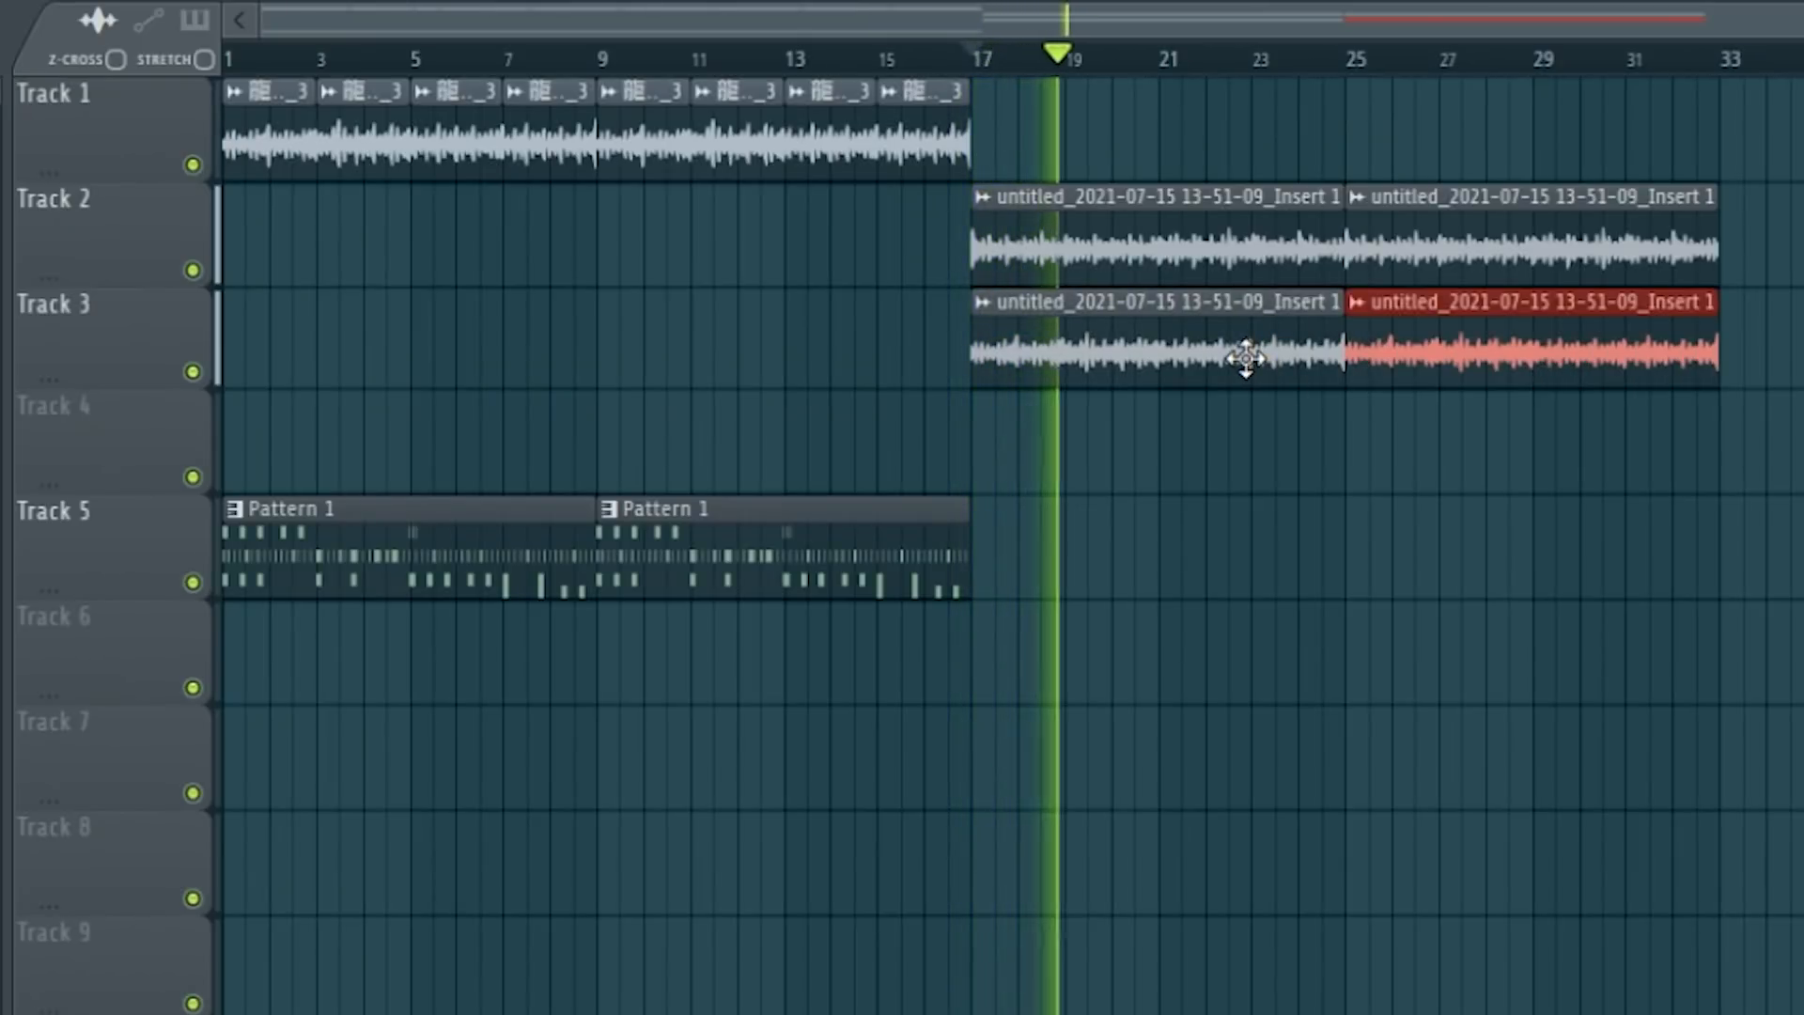
Step: Open the Track 3 clip's settings and adjust the ValhallaVintageVerb mix on Insert 1
double_click(1245, 358)
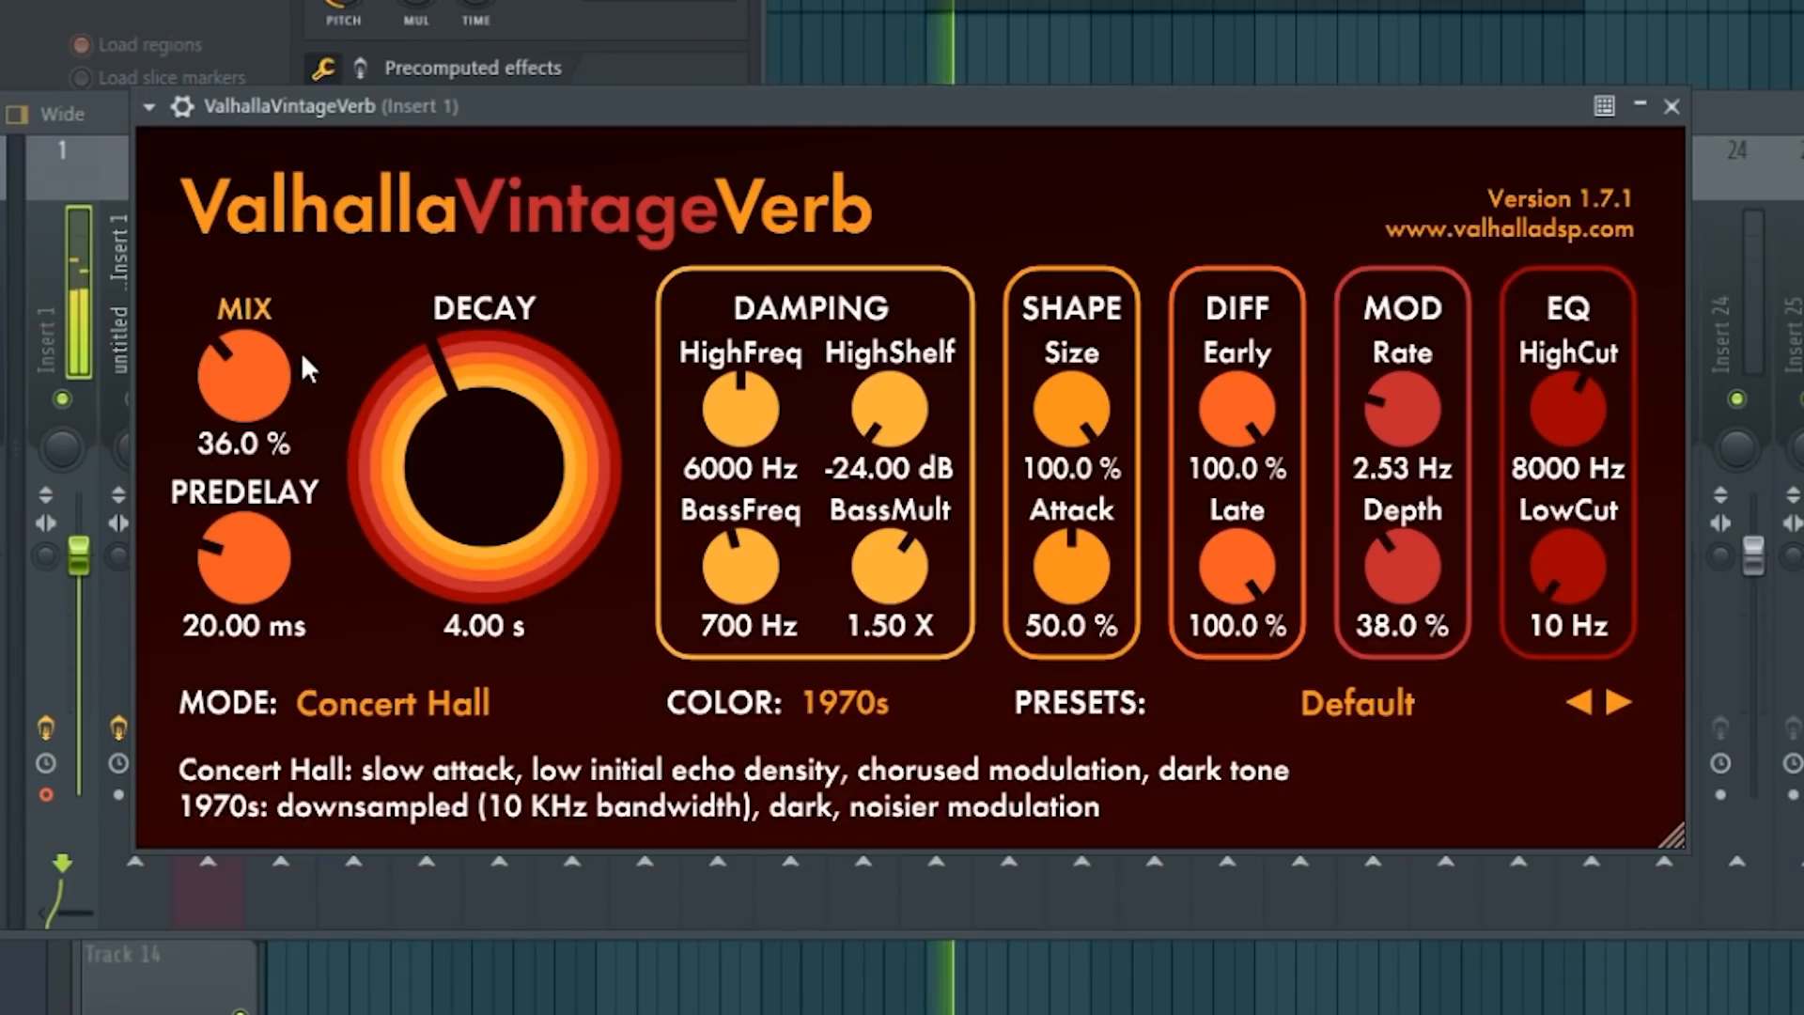
drag(306, 368, 296, 455)
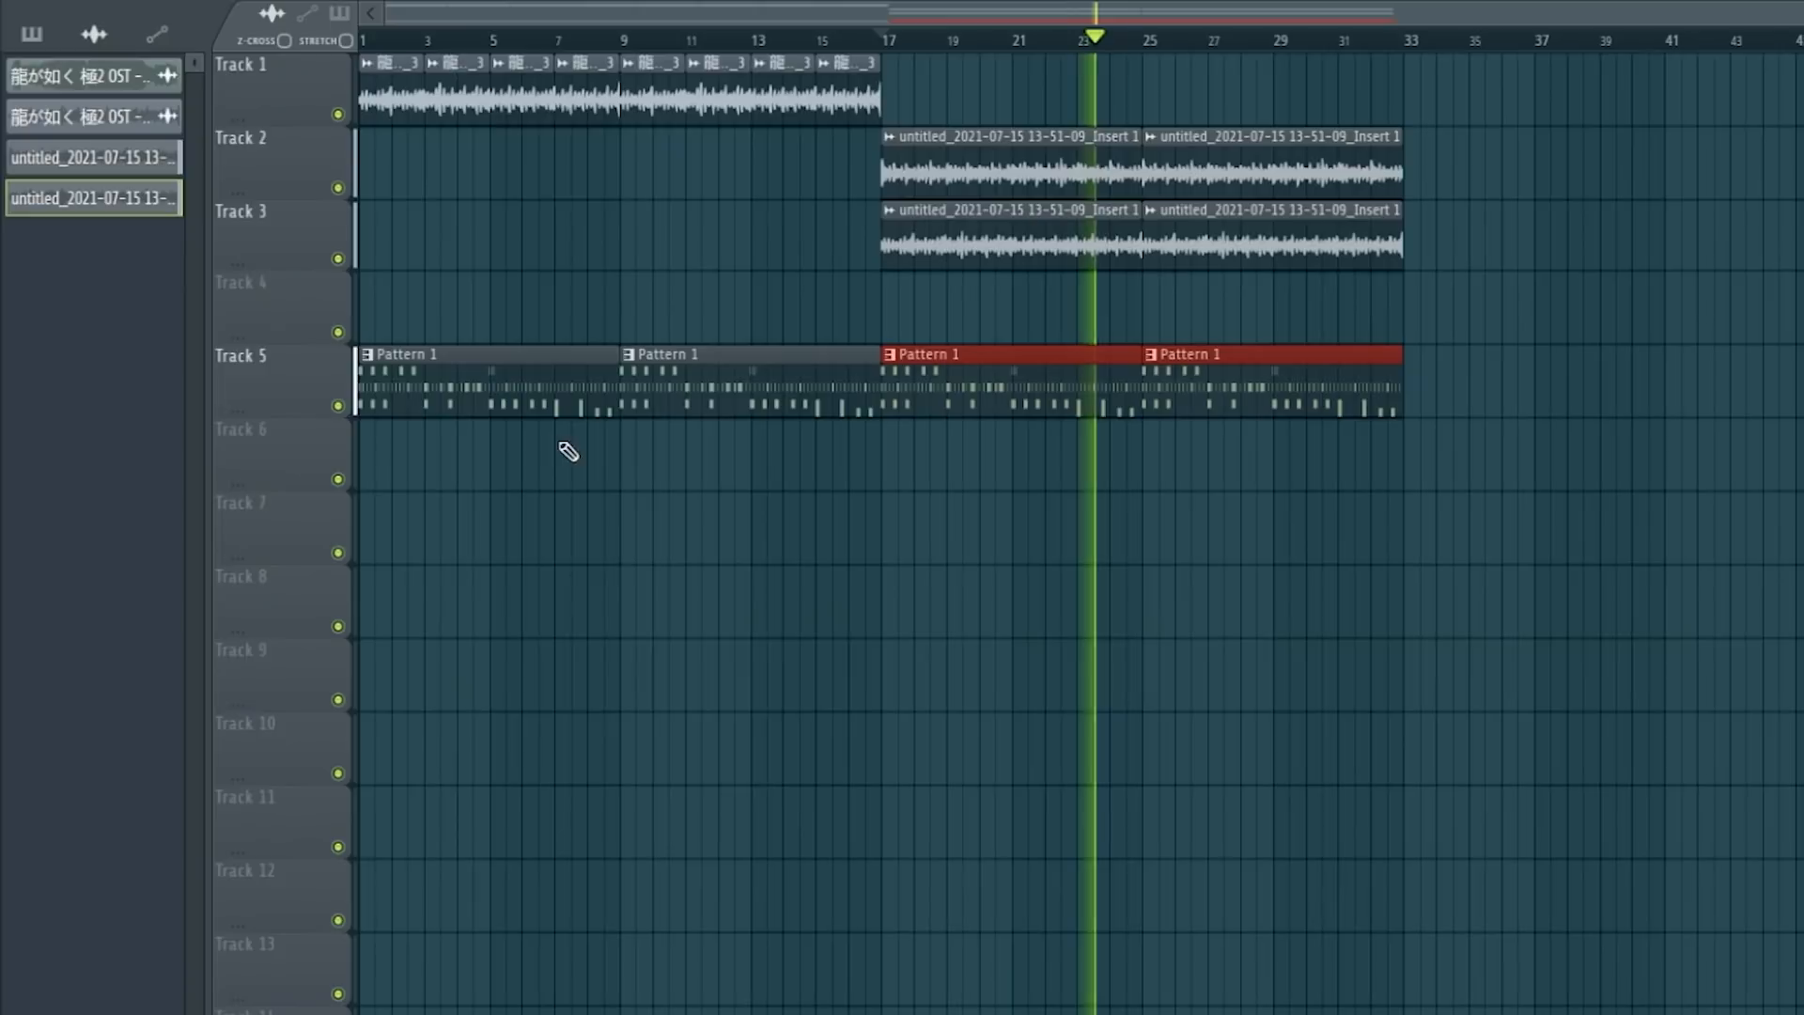
Step: Show the unsorted drum channels in the channel rack and open the ValhallaVintageVerb slot on mixer Insert 1
key(F6)
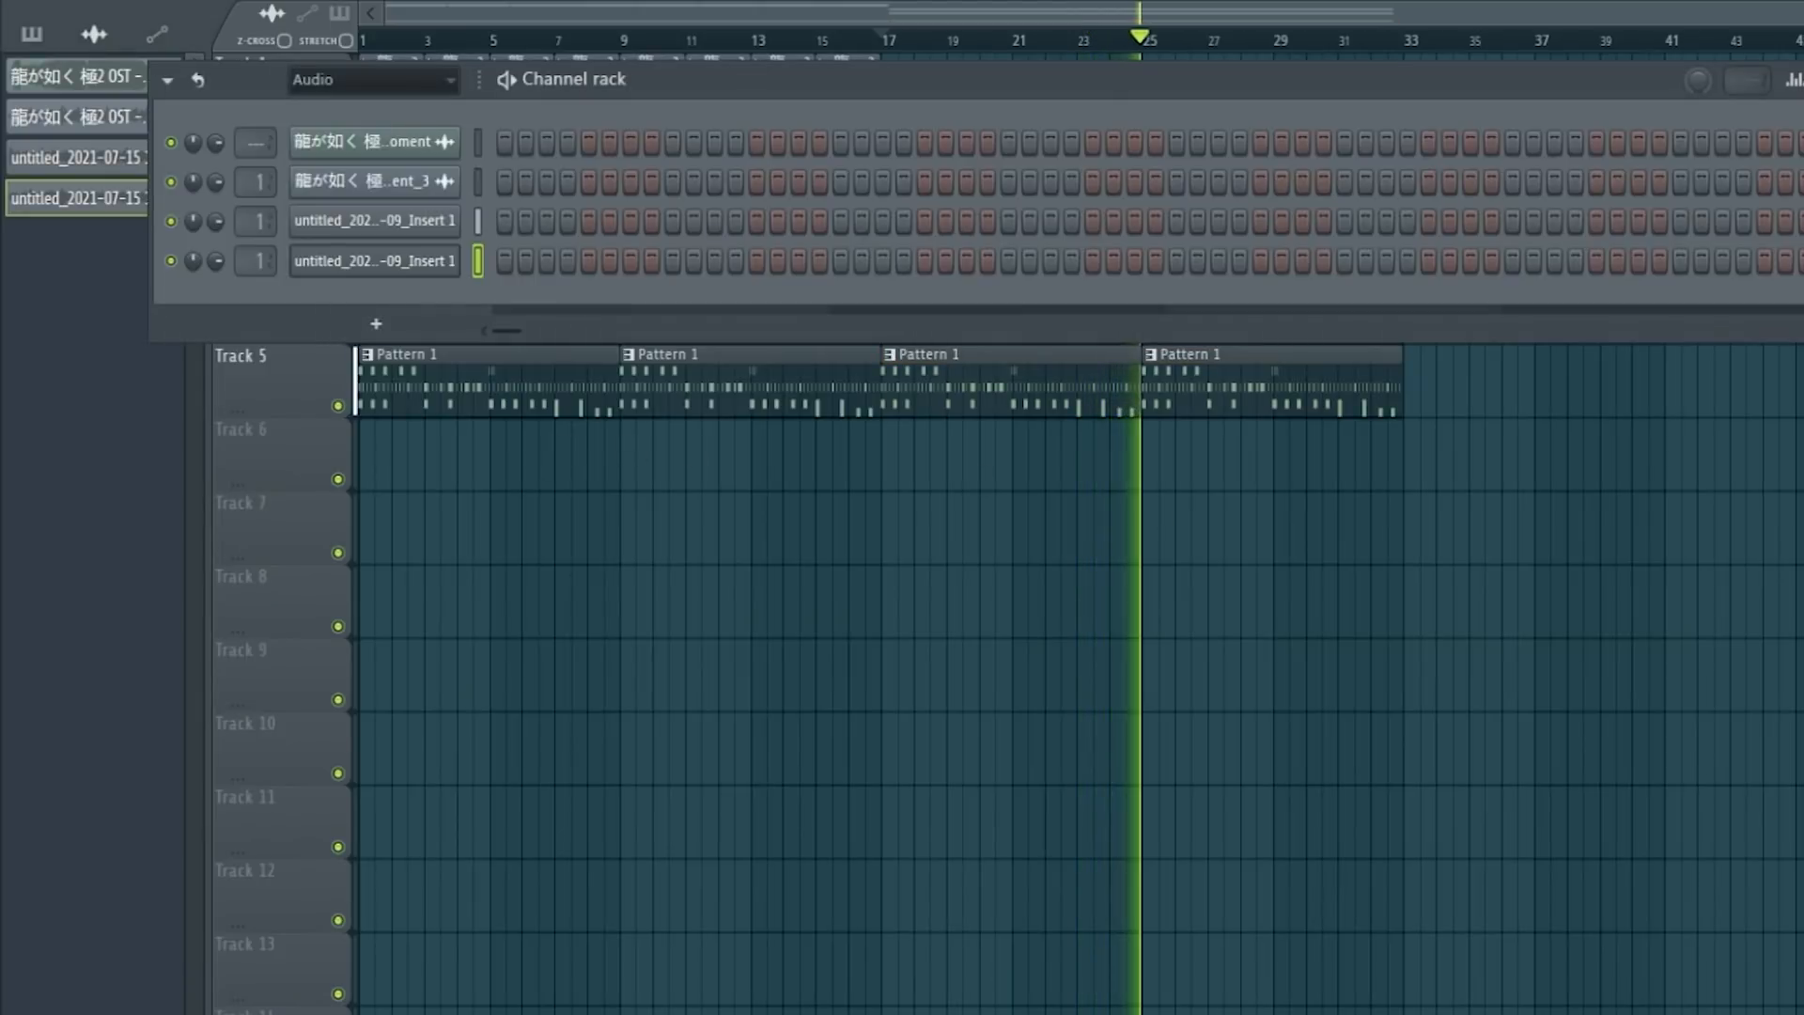
key(Page_Down)
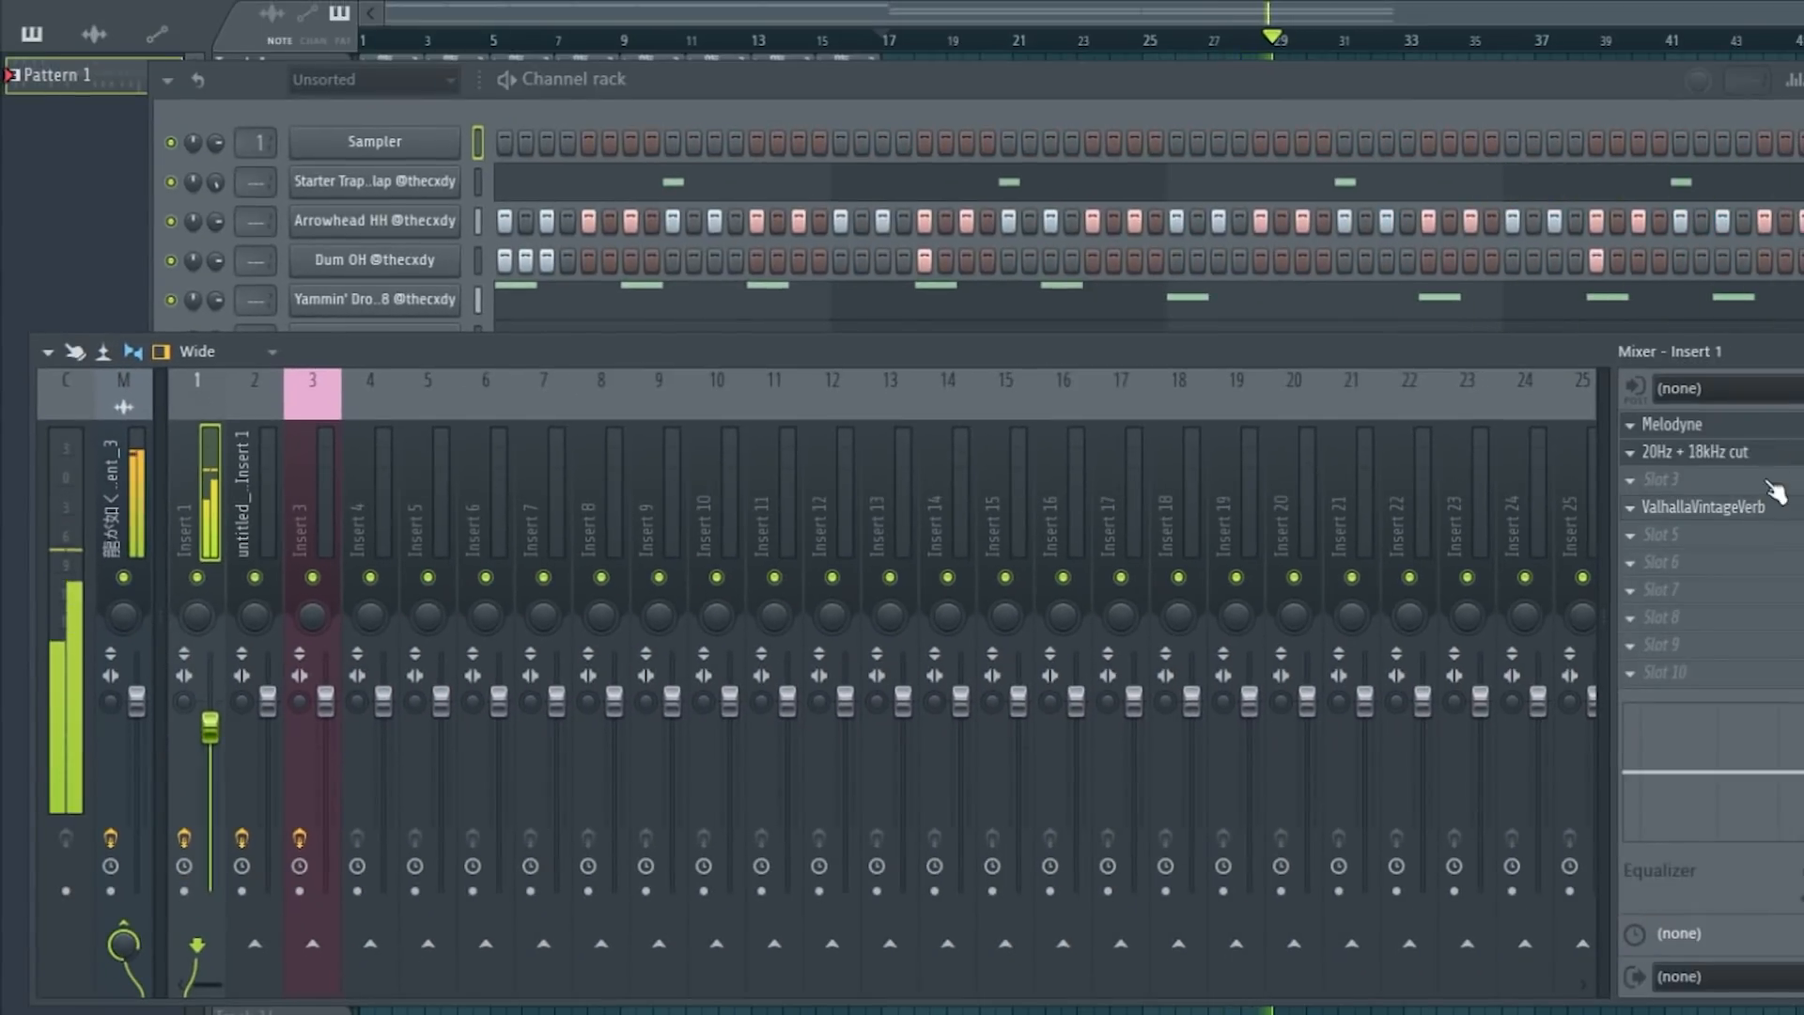
click(1774, 519)
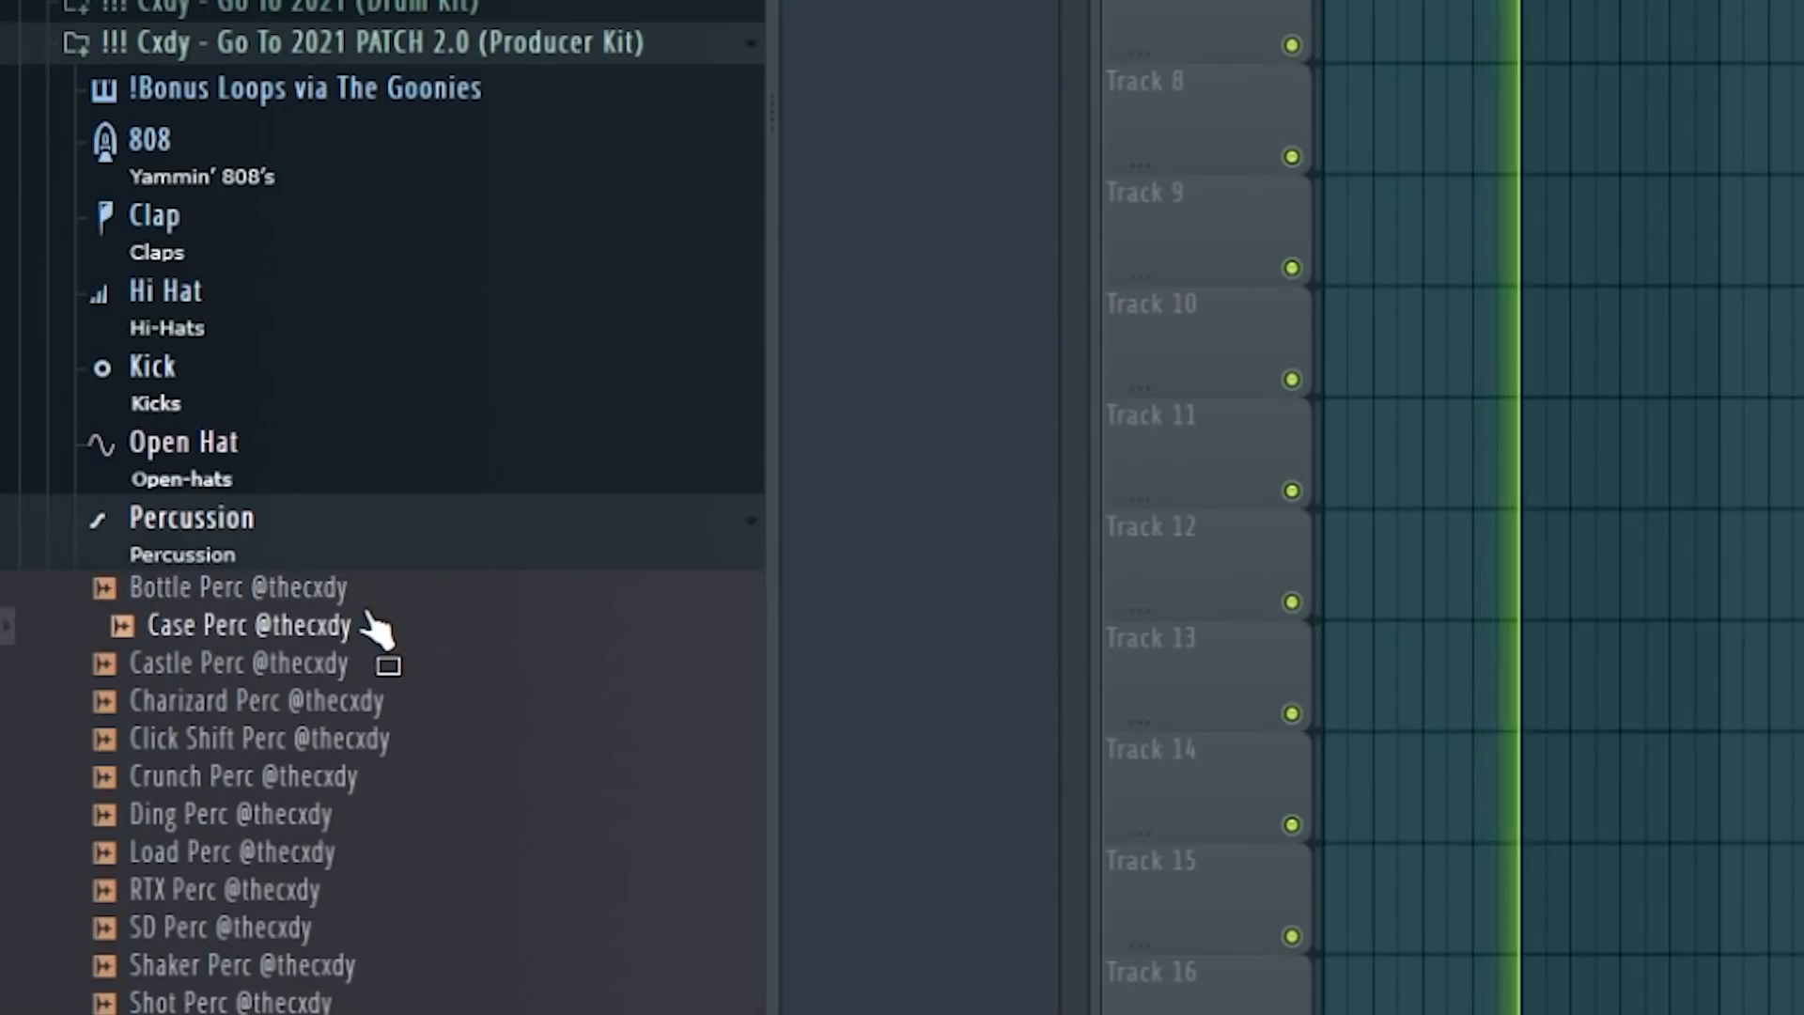
Step: Add the Case Perc sample to the channel rack and enable Cut itself for it
drag(371, 625, 784, 329)
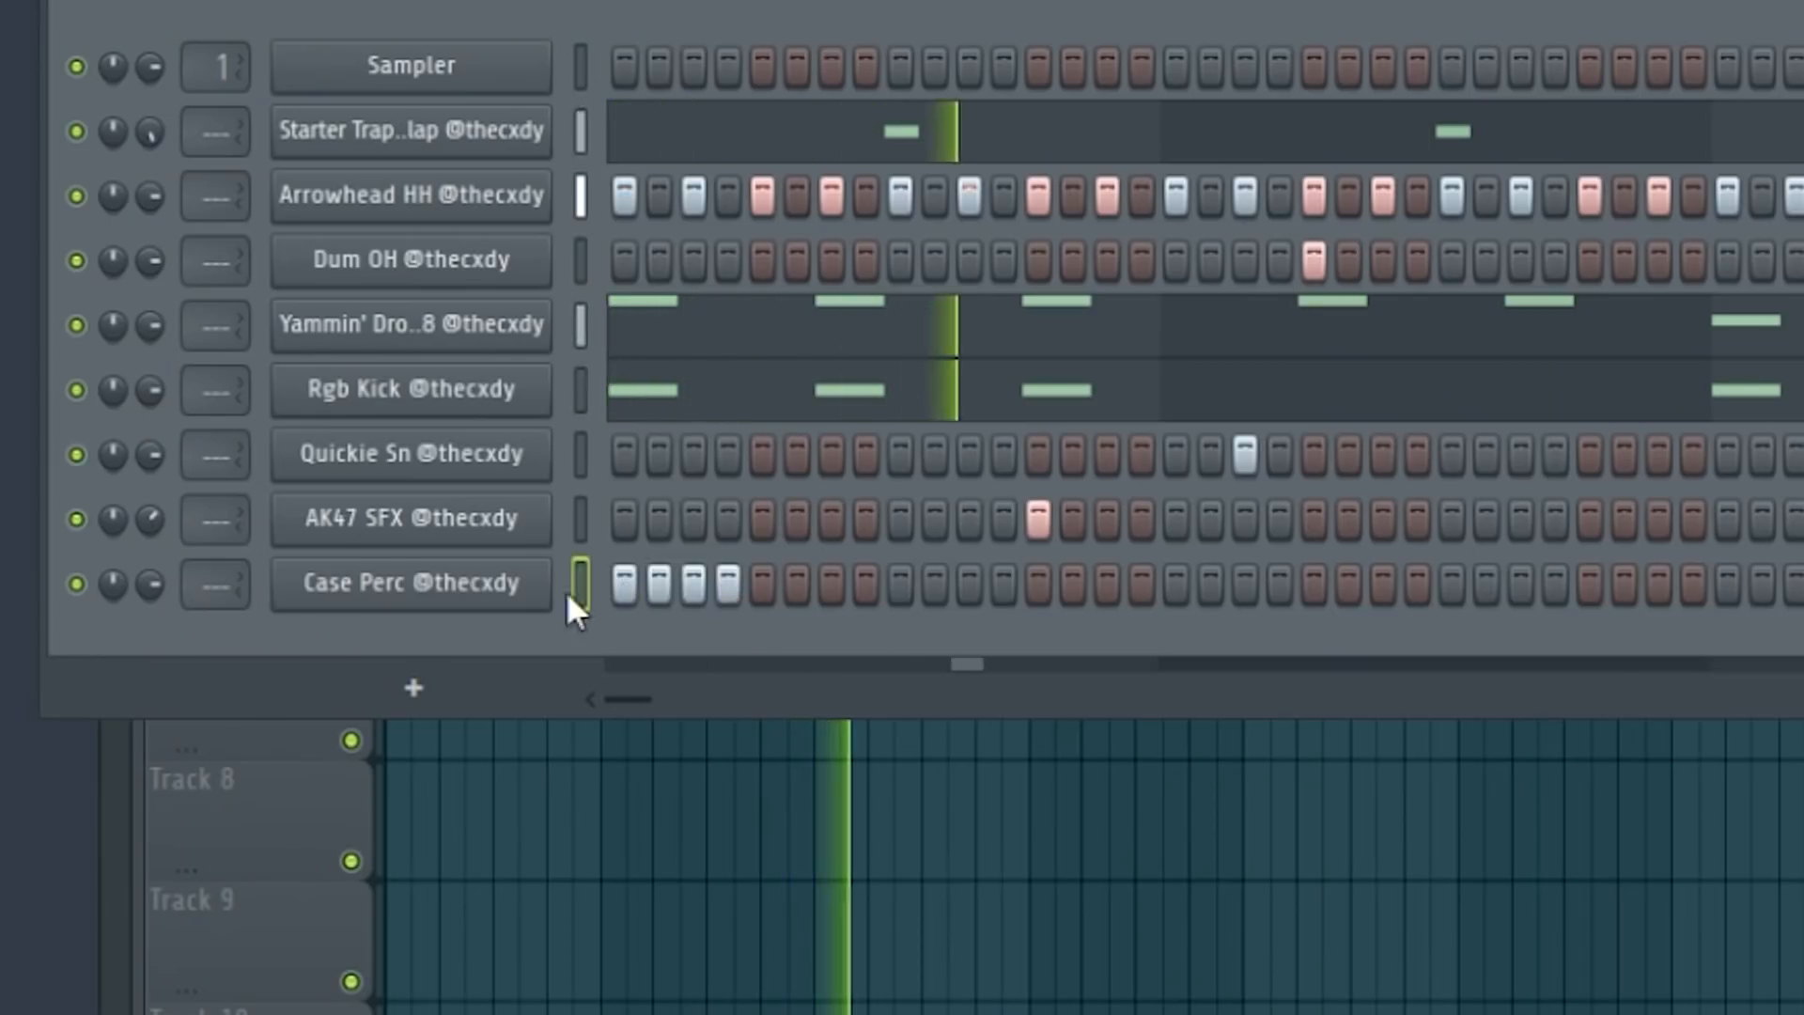
right_click(554, 585)
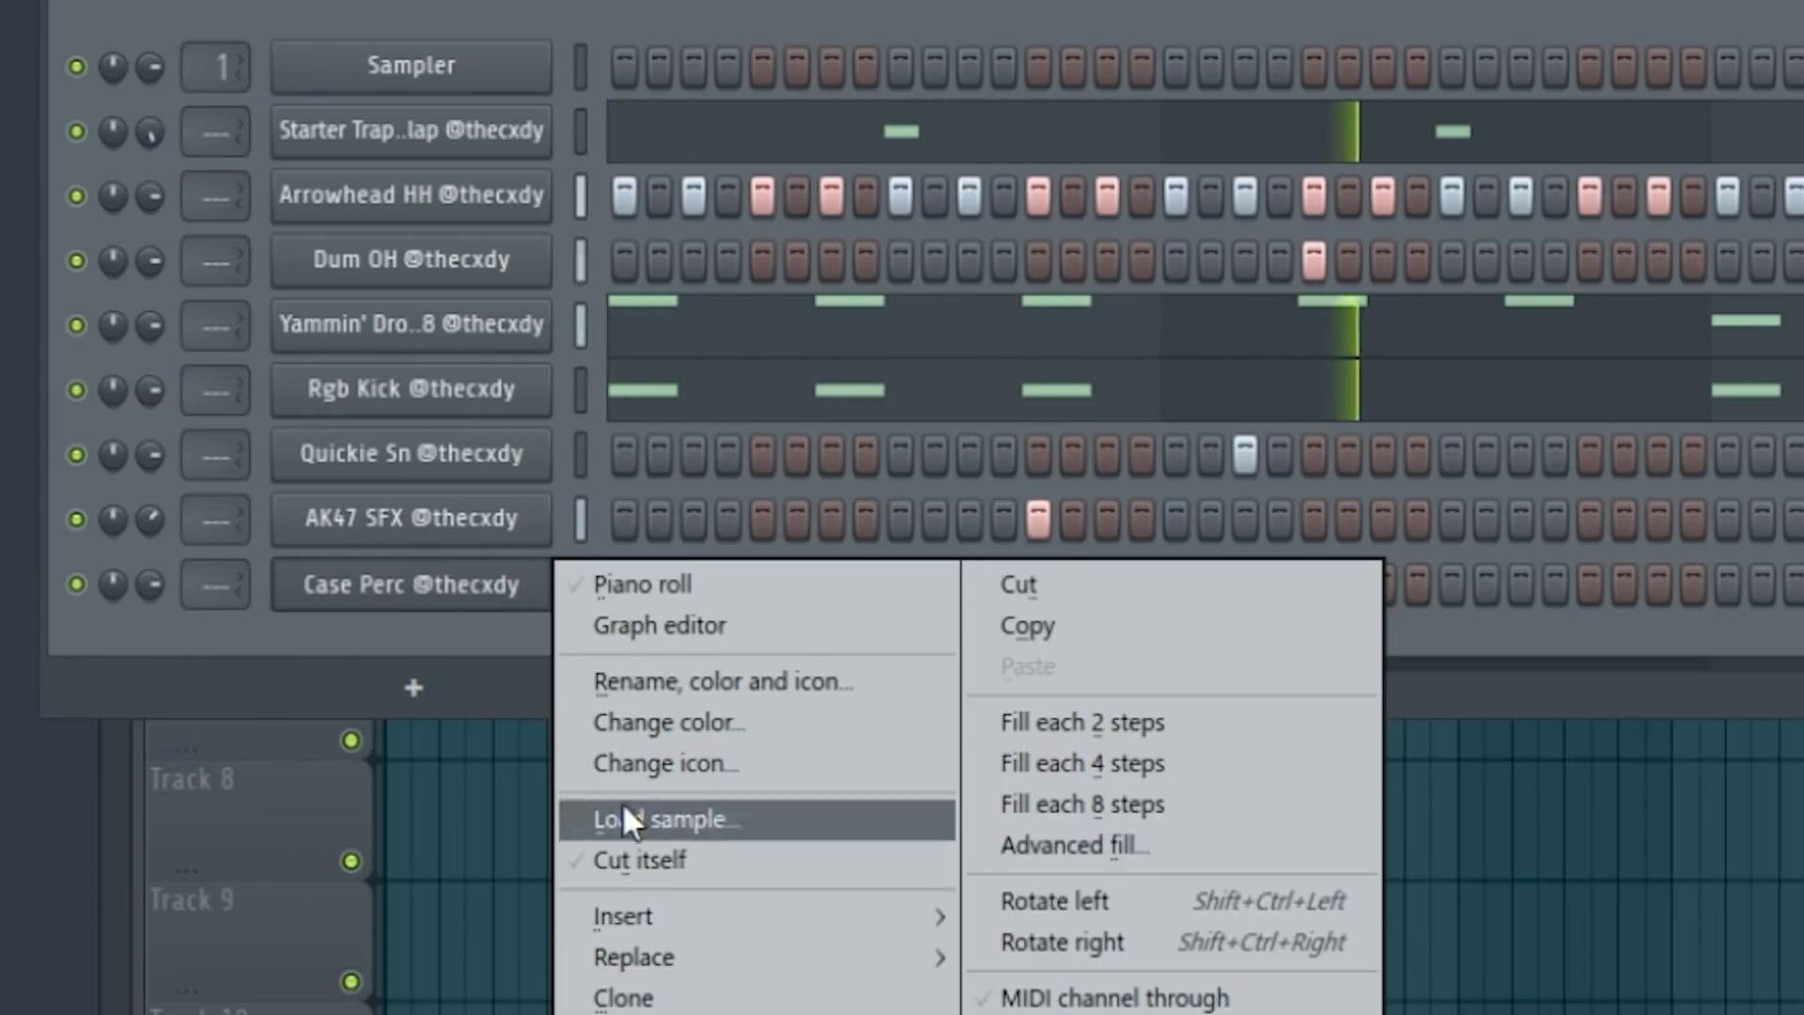
click(685, 860)
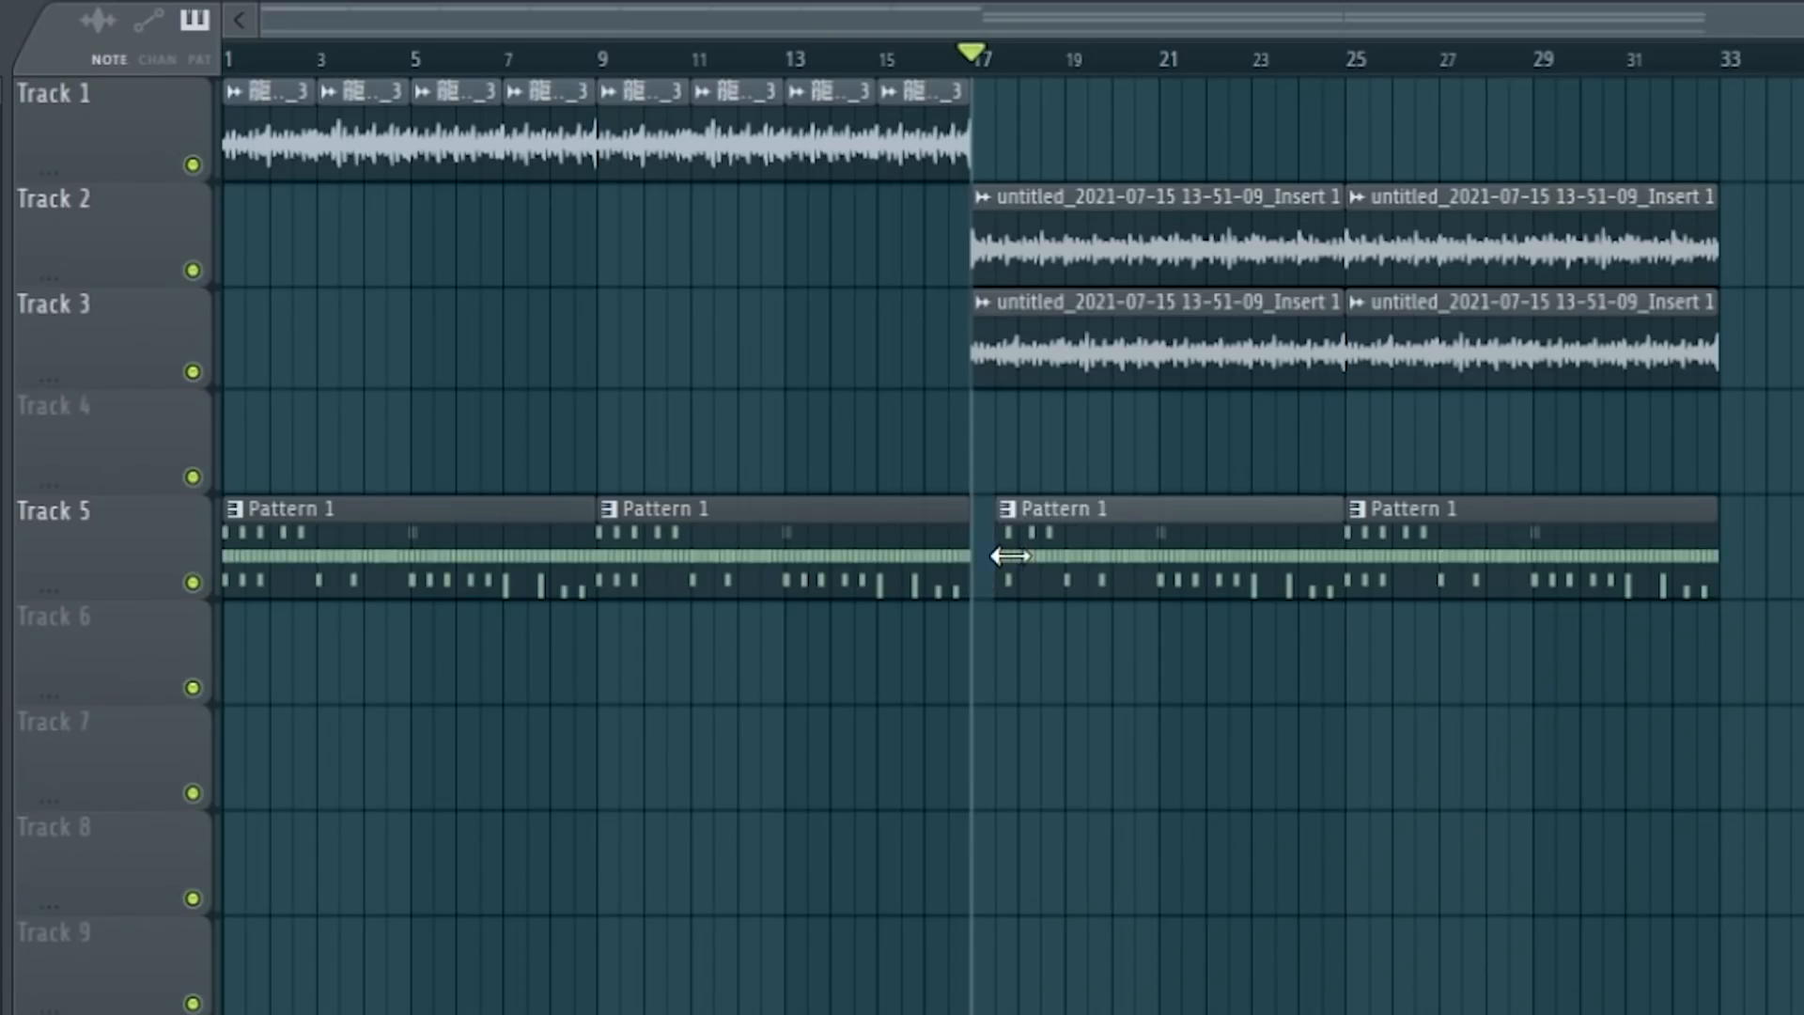
Step: Shift the whole arrangement to start at bar 9 and place a copy of the Track 3 clip in bars 1 to 9
drag(958, 61, 1803, 702)
drag(508, 93, 781, 81)
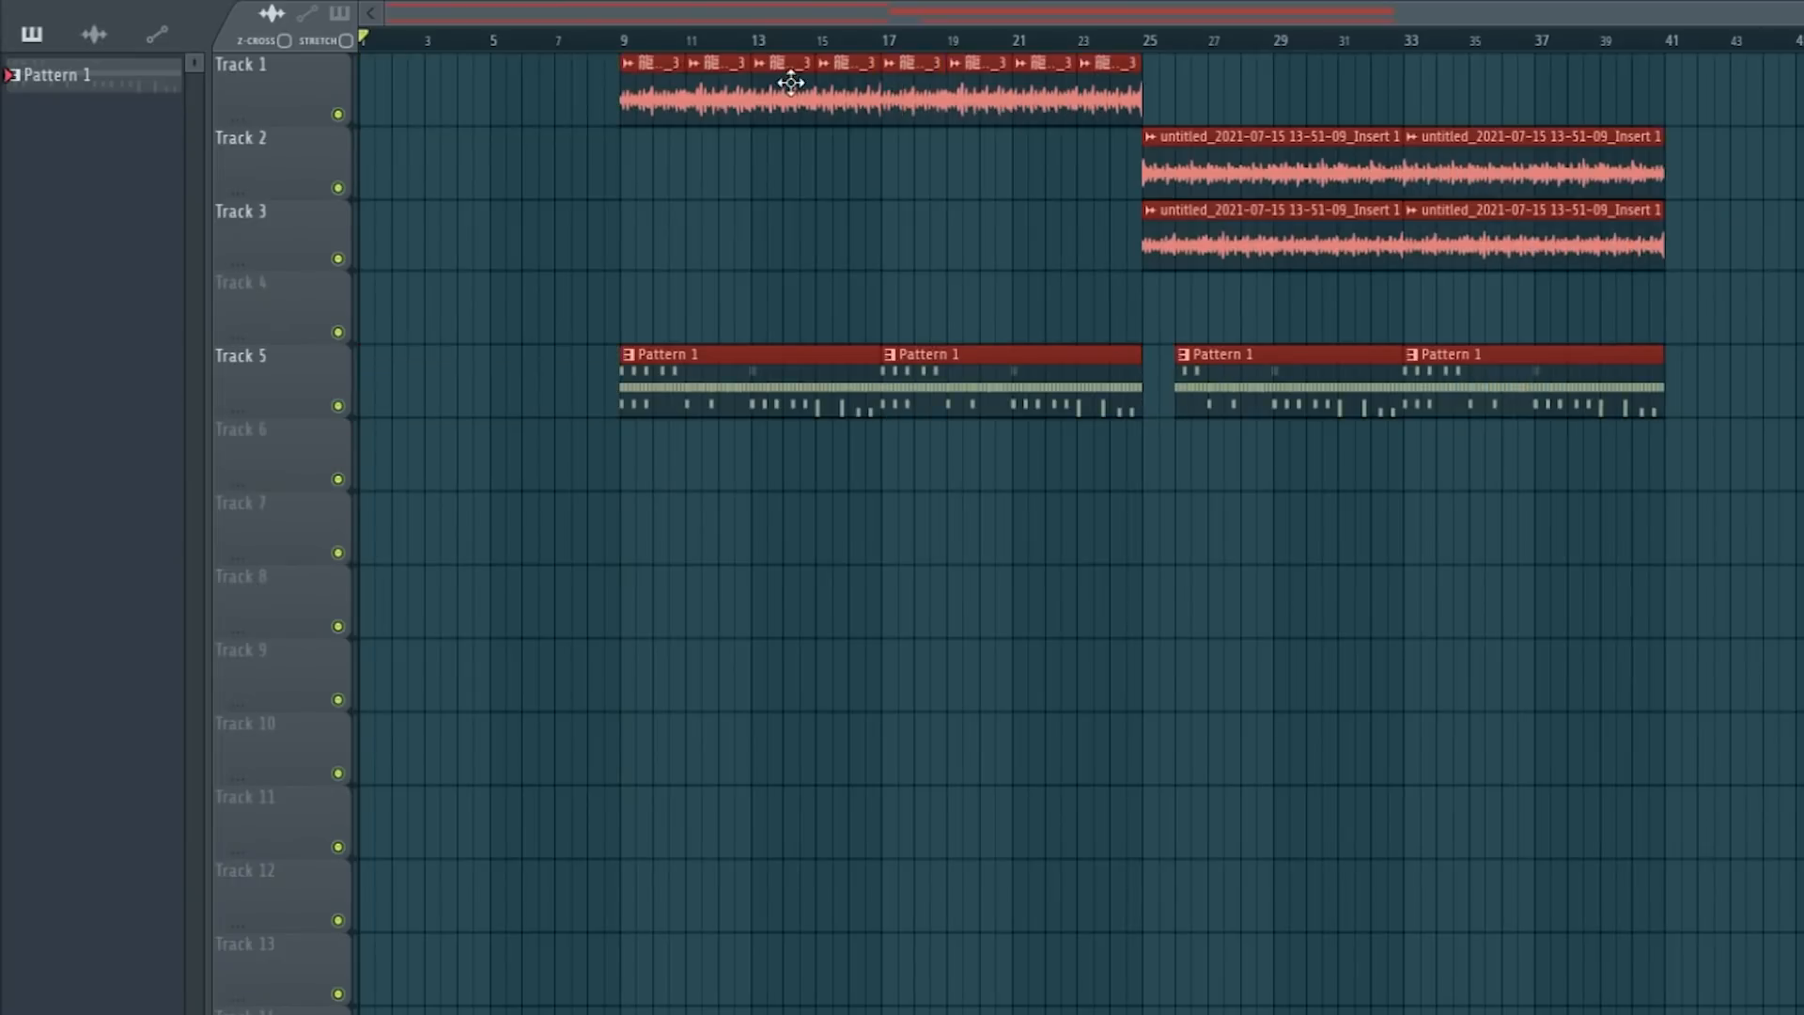
drag(1090, 230, 742, 261)
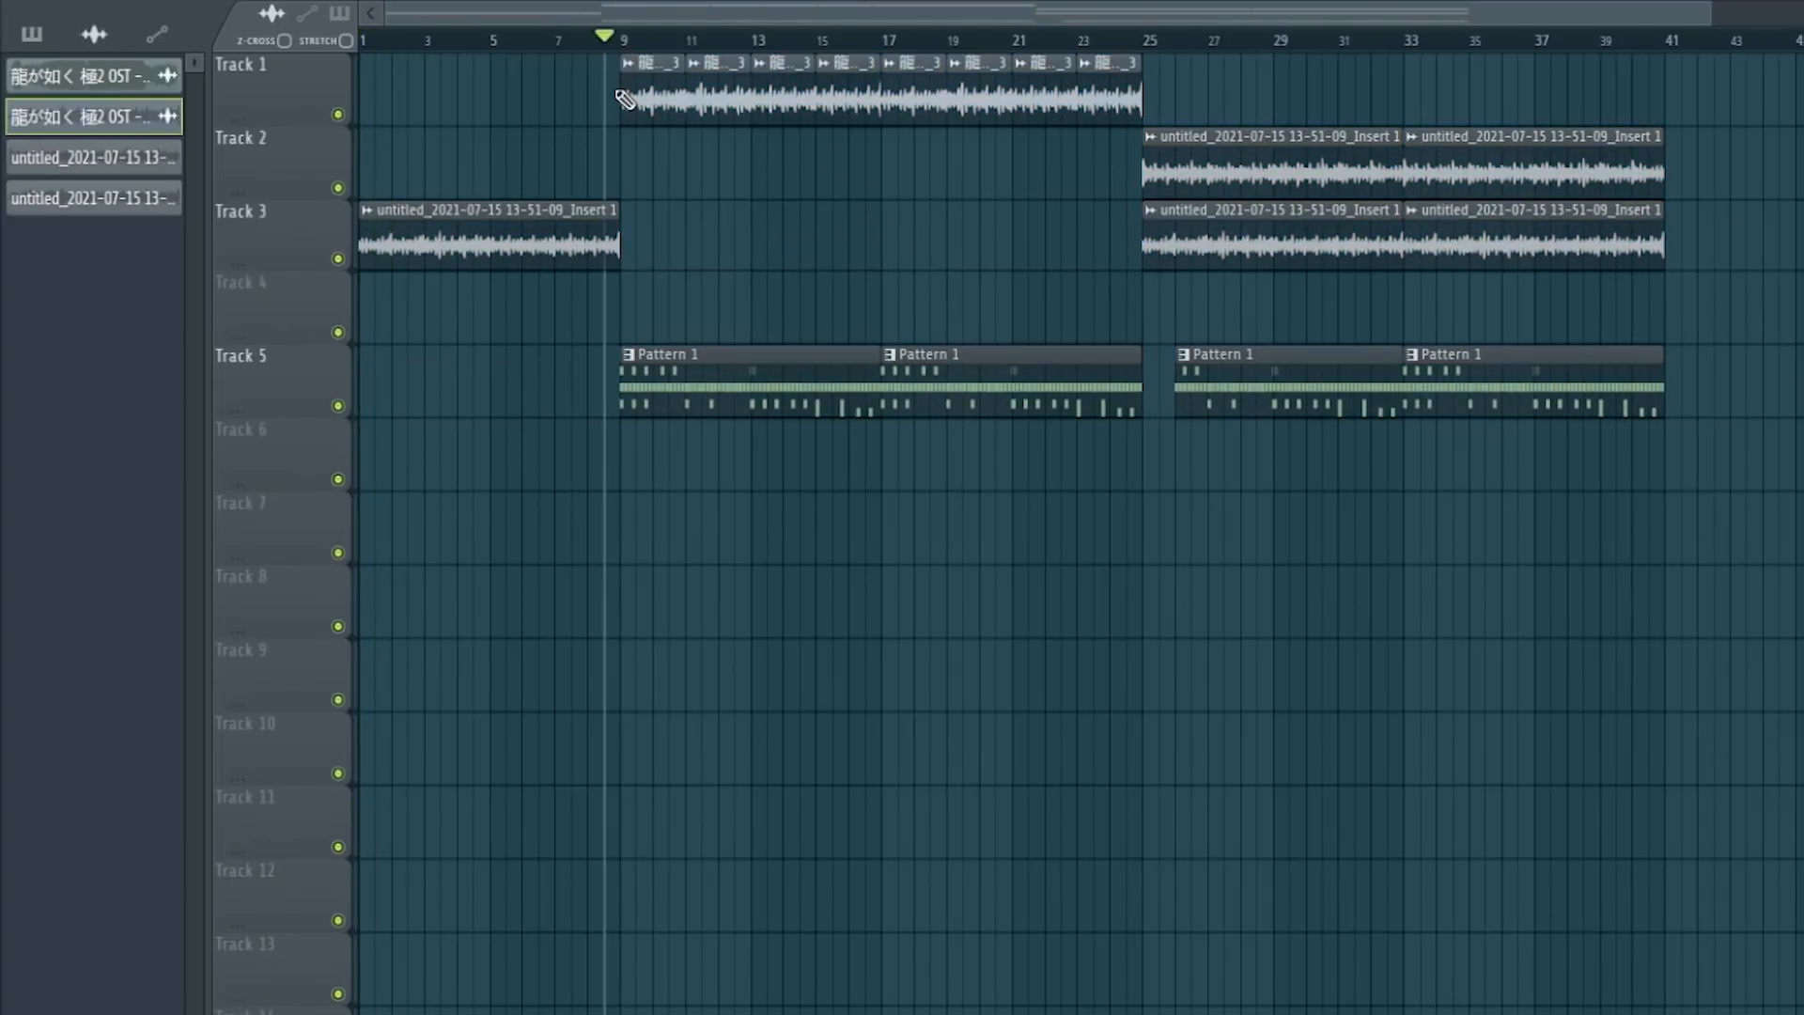
Step: Duplicate the entire 40-bar arrangement twice along the timeline and clear the final section after bar 113
drag(674, 556, 1123, 57)
drag(1107, 392, 636, 79)
drag(1196, 478, 1765, 179)
key(ctrl+d)
key(ctrl+a)
key(ctrl+b)
key(ctrl+b)
drag(1706, 456, 1612, 115)
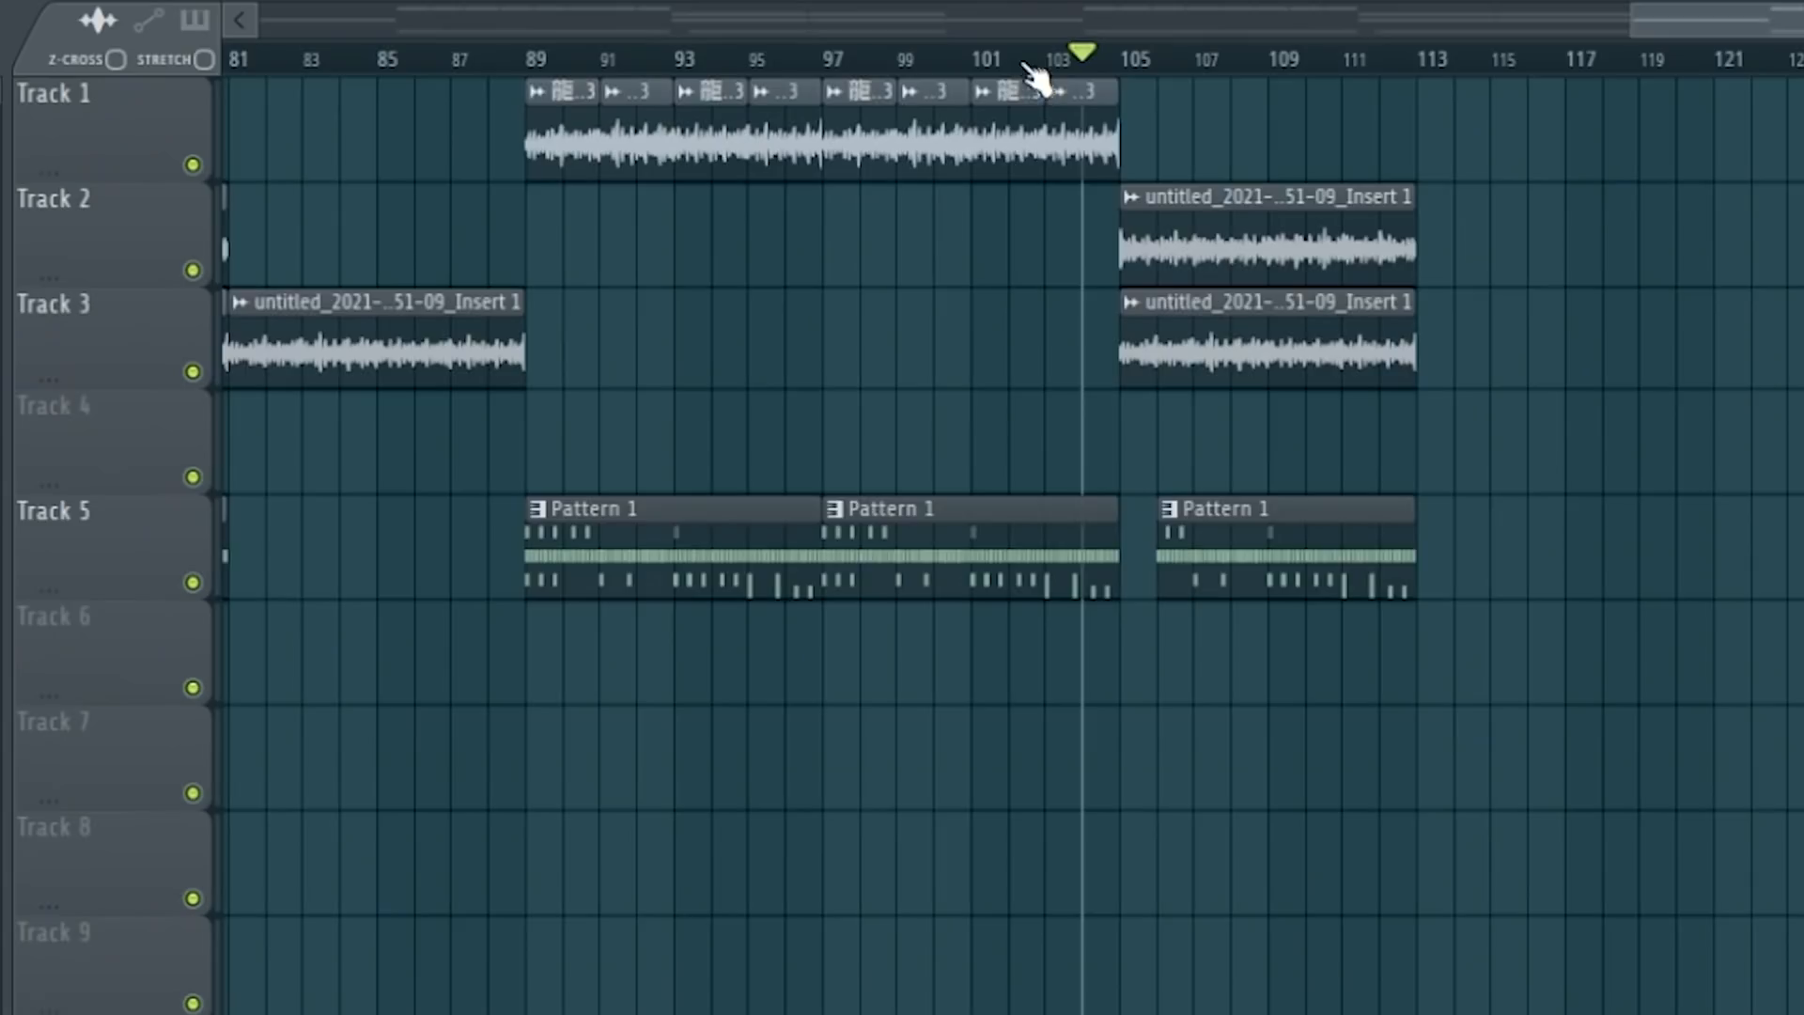
Step: Select the split drum clips in bars 25 to 33 on Tracks 5 to 12 for duplication
scroll(1022, 60, down, 3)
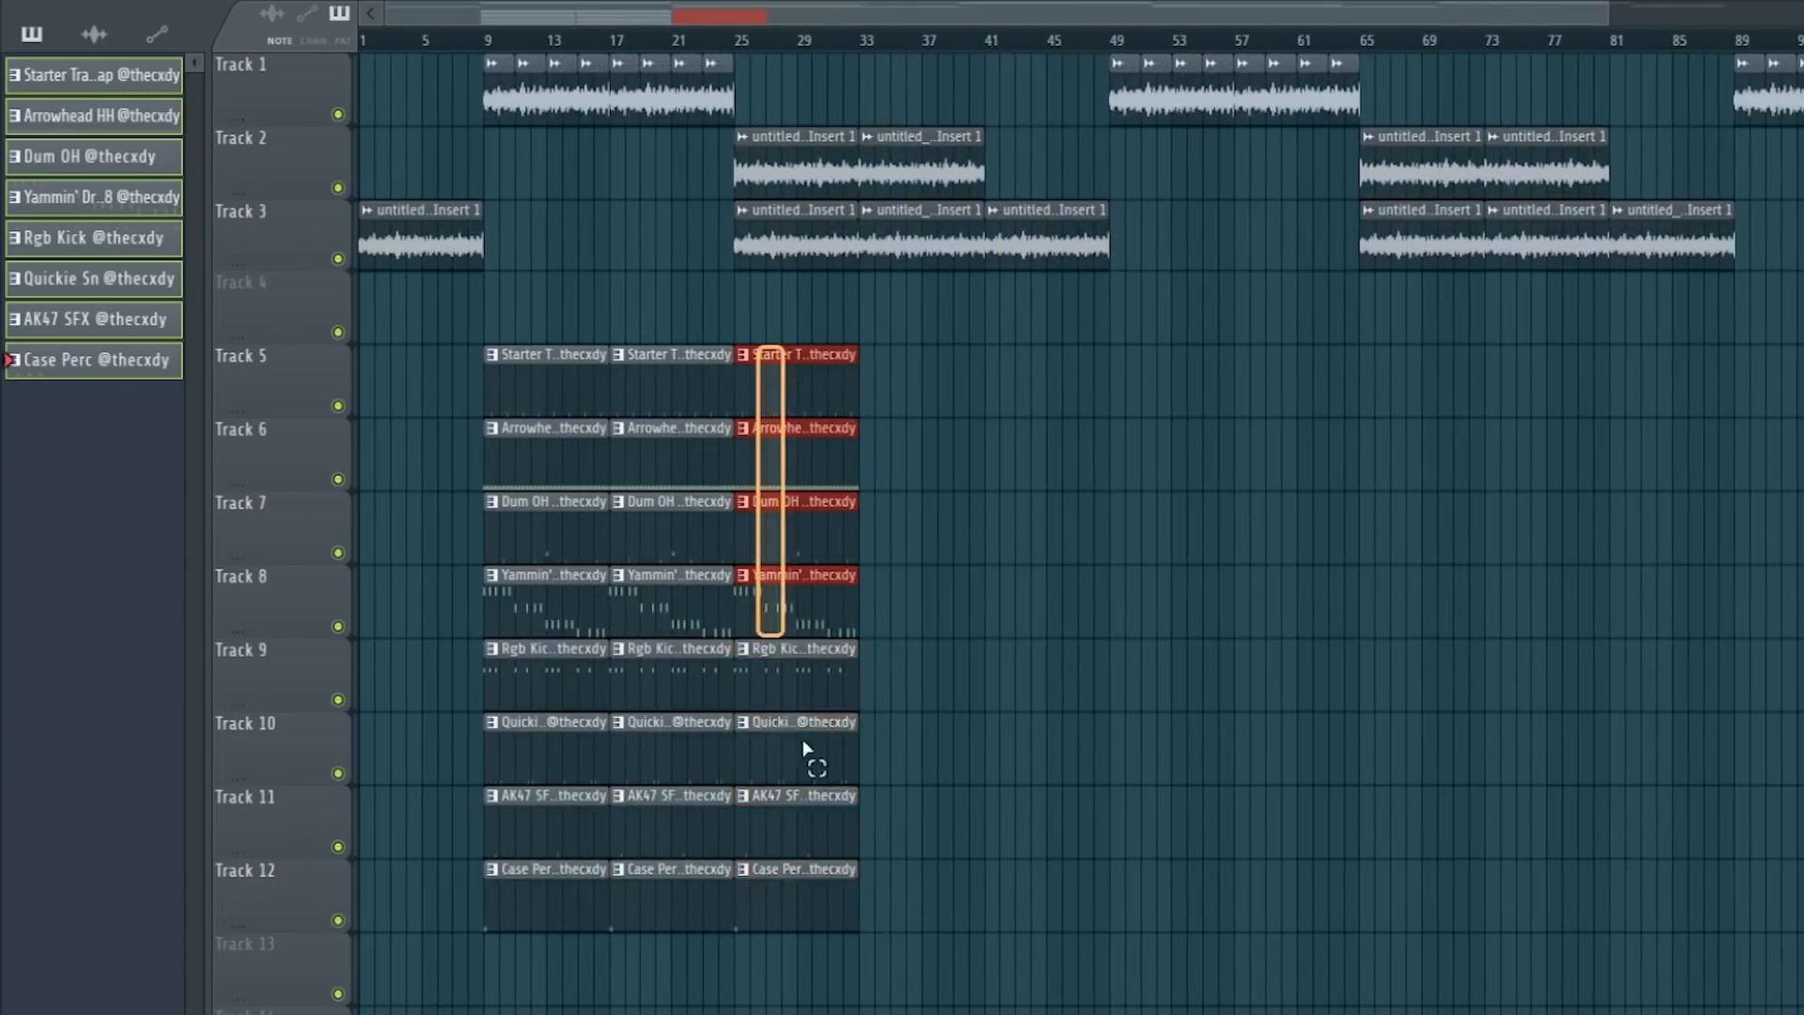
drag(778, 524, 1288, 846)
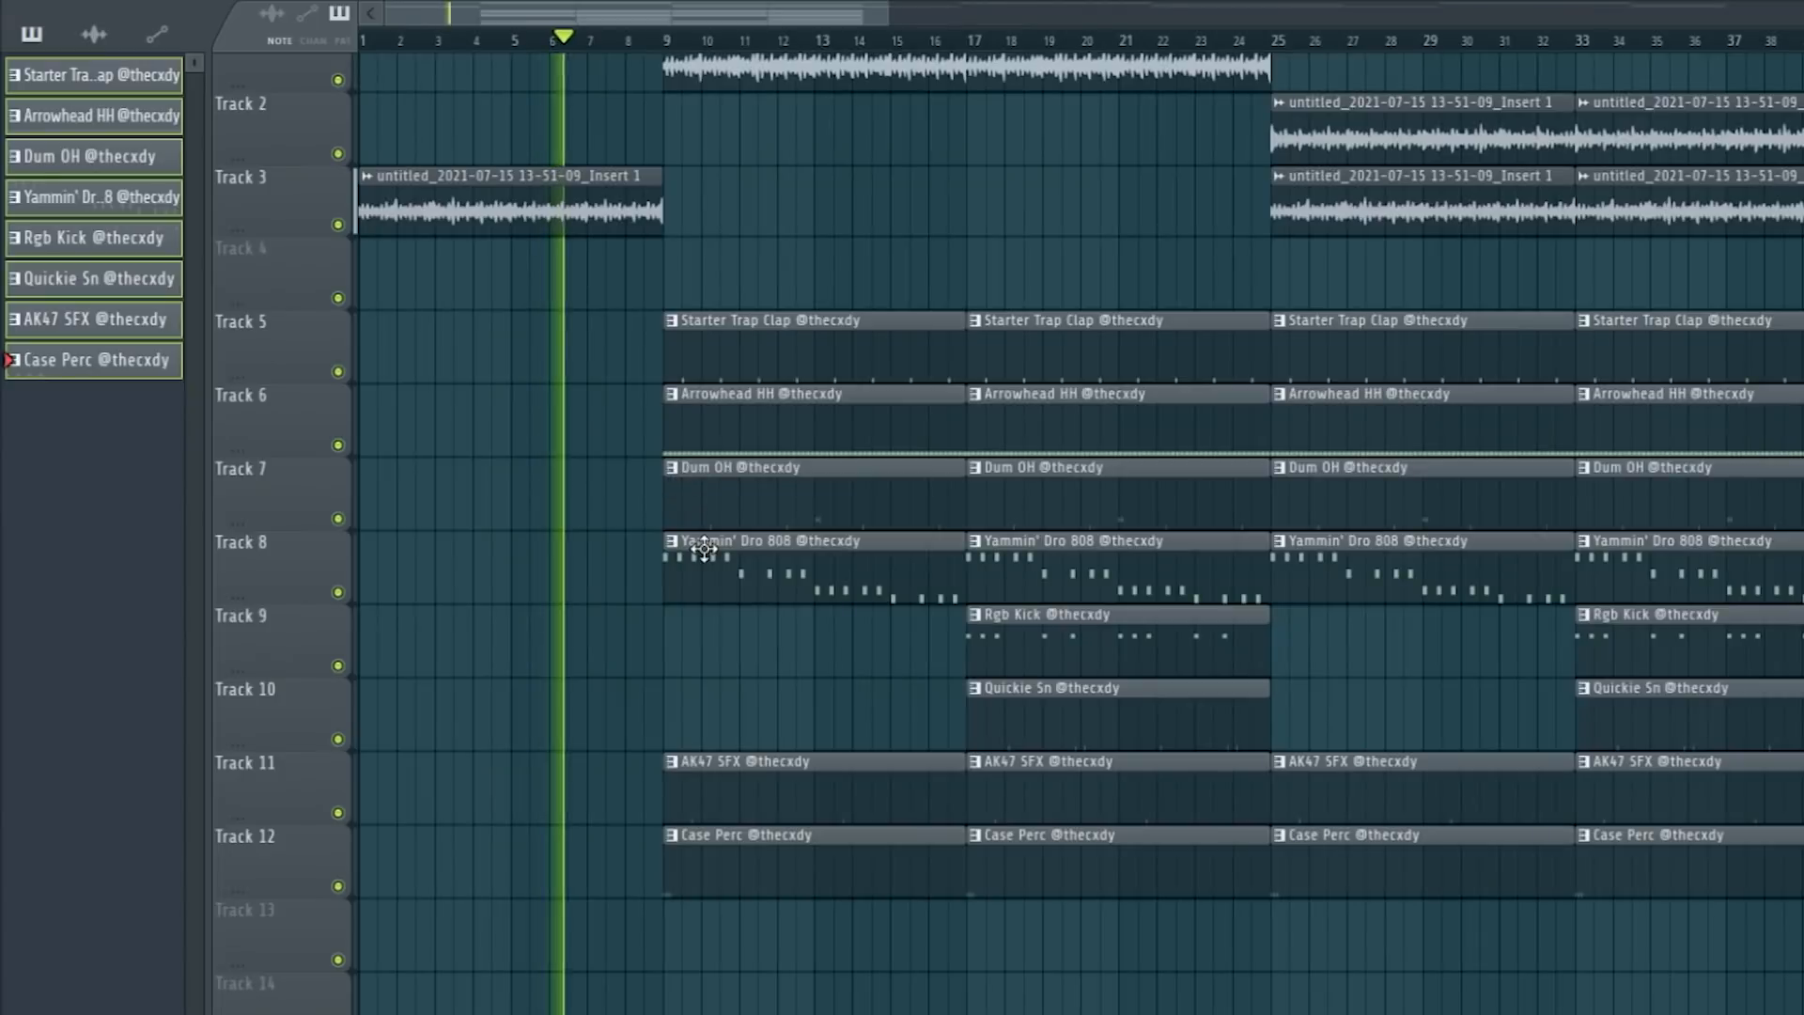
Step: Delete the Yammin' Dro 808 clip at bar 9 on Track 8 and copy the recorded Insert 1 clip to bar 9 on Track 2
right_click(782, 592)
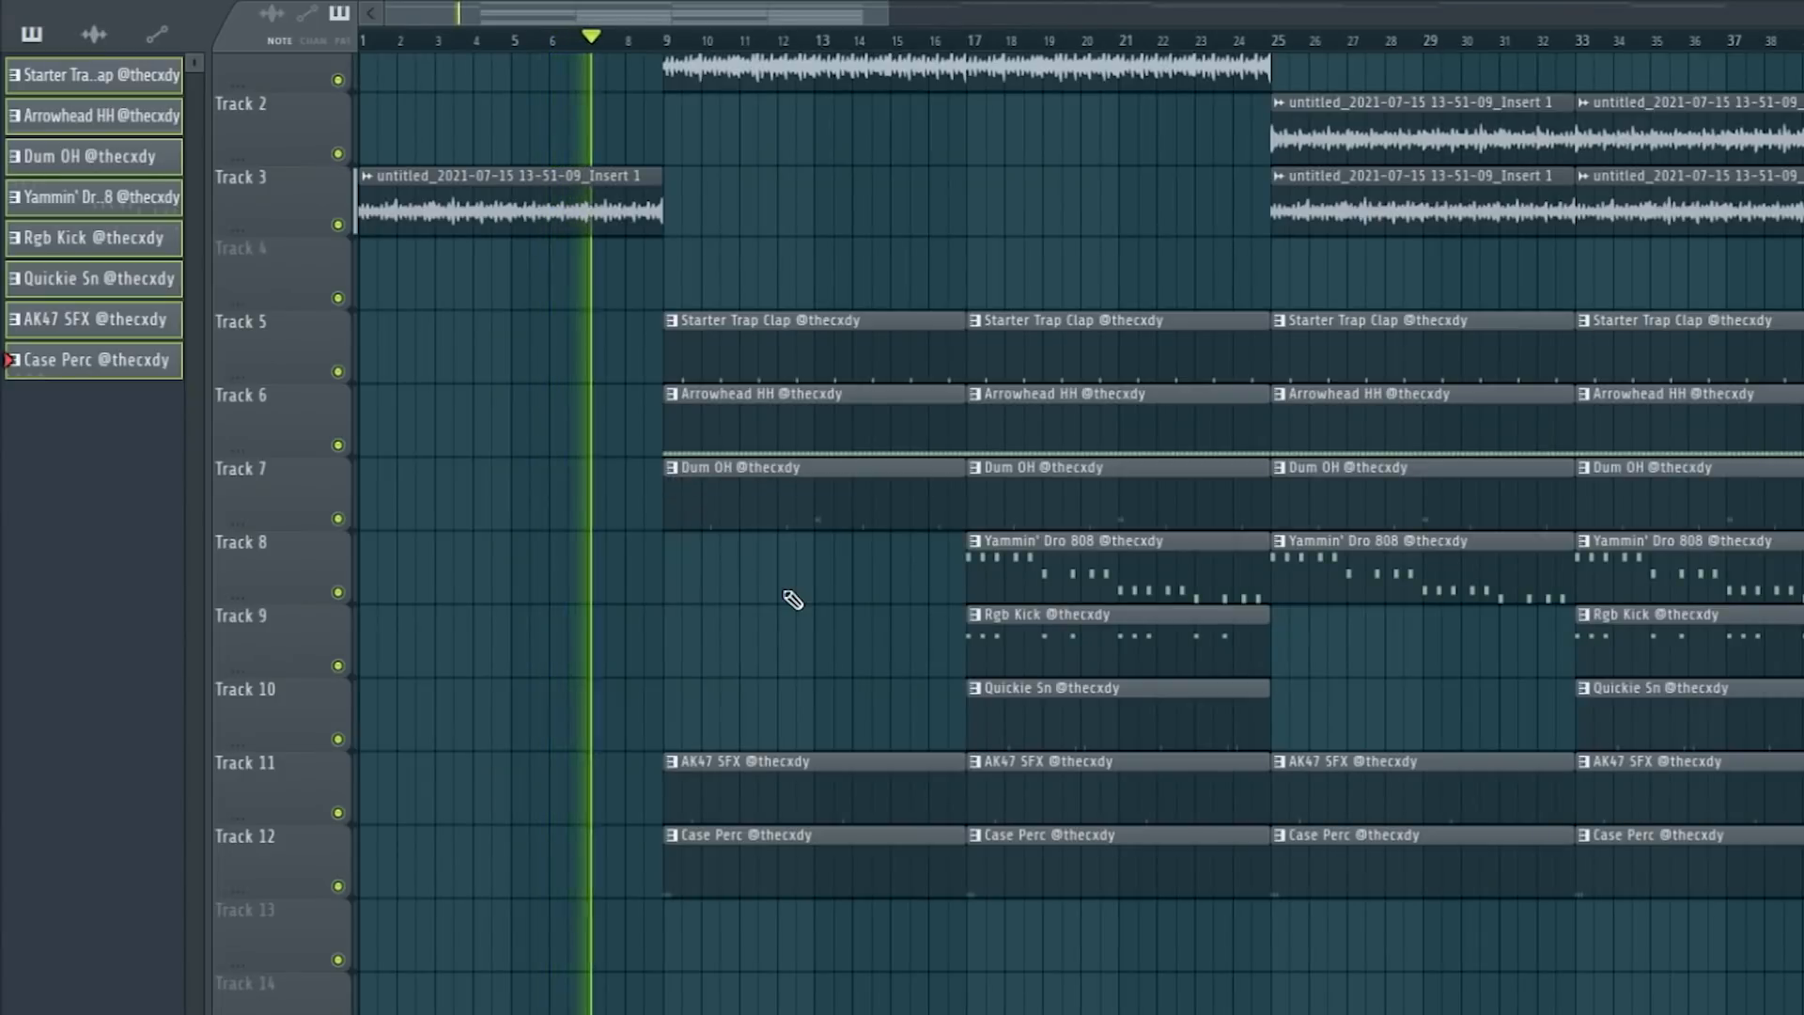
scroll(793, 600, up, 1)
drag(1387, 176, 769, 170)
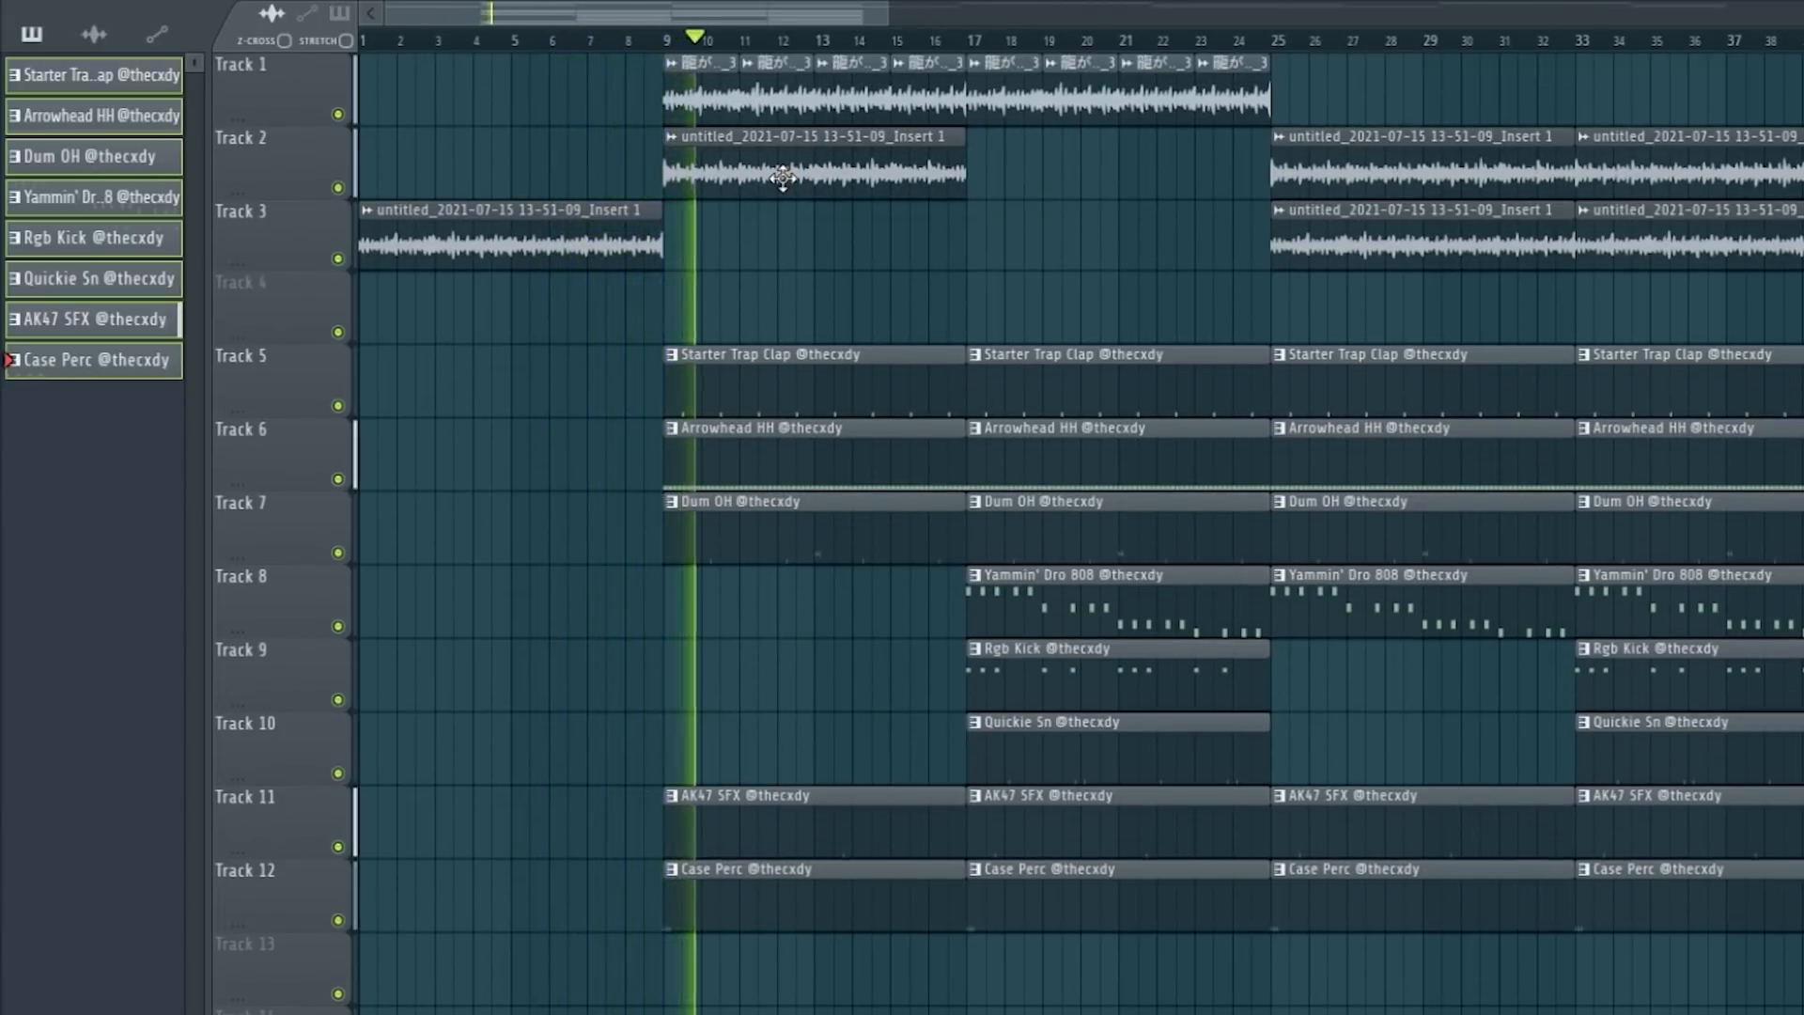
Step: Move the drum and 808 clips in bars 25 to 41 on Tracks 5 to 12 so they start at bar 41
scroll(645, 279, down, 3)
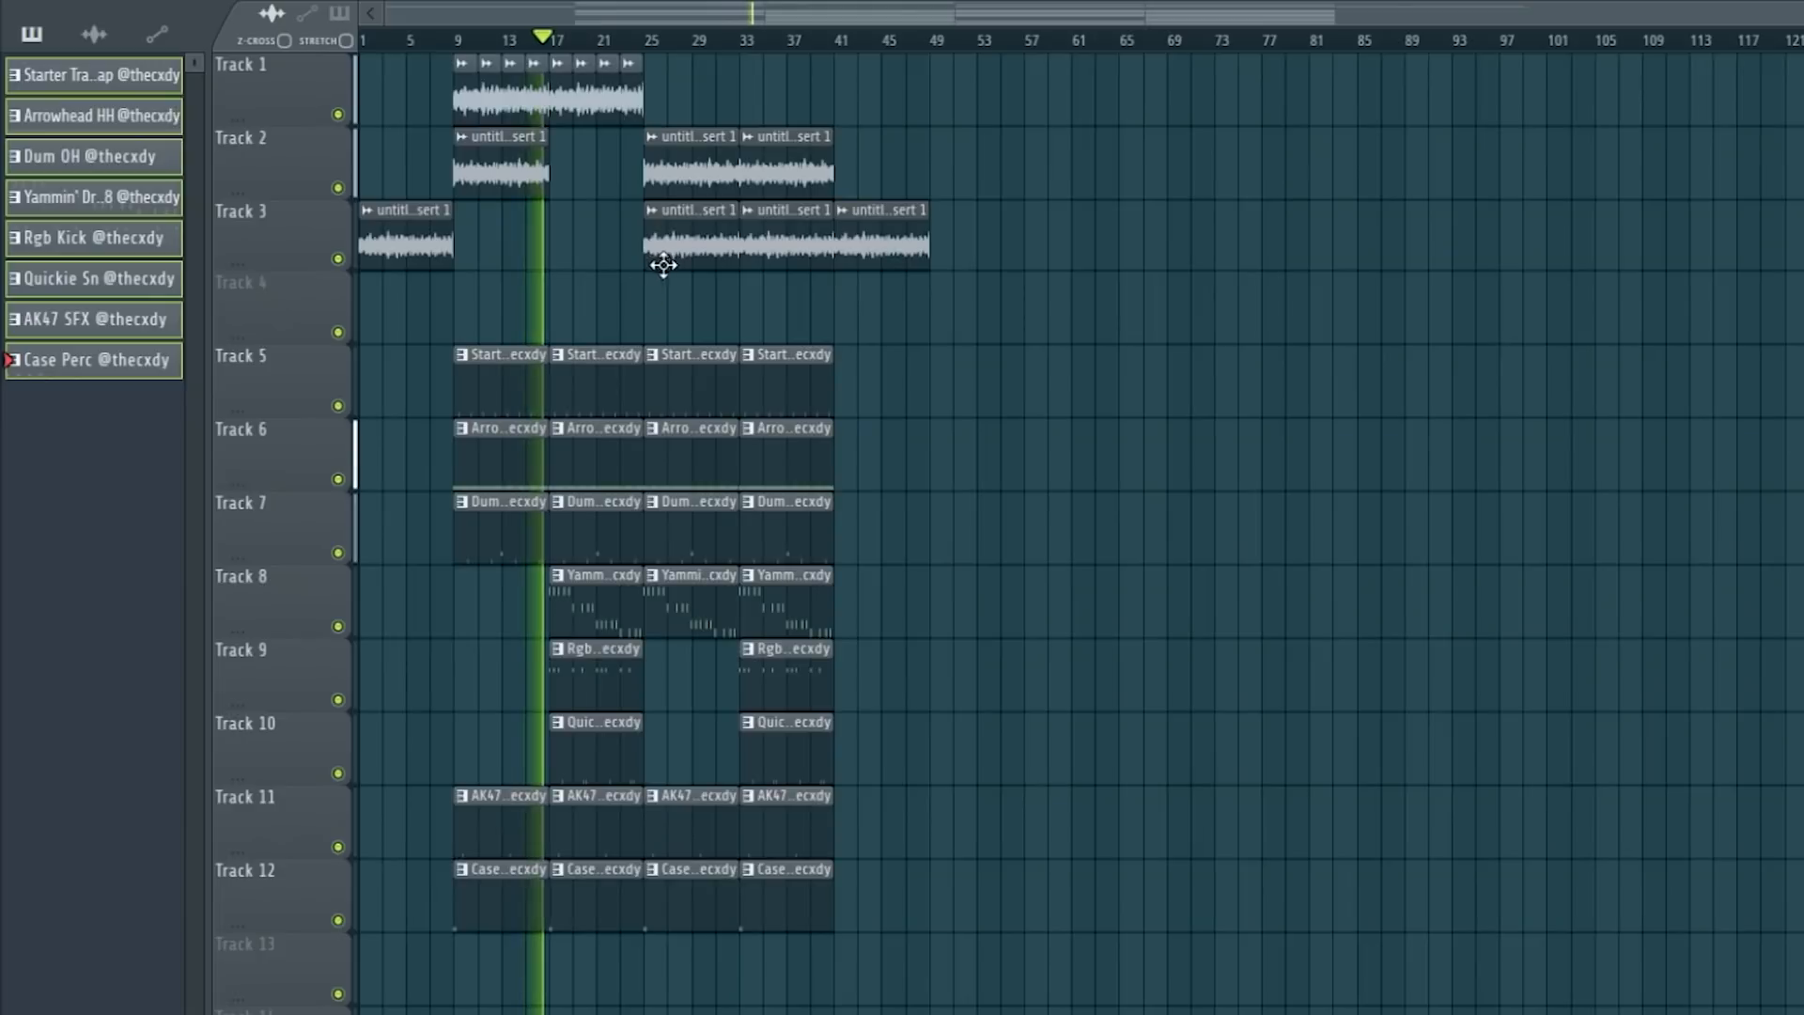
drag(670, 928, 827, 358)
drag(693, 362, 887, 366)
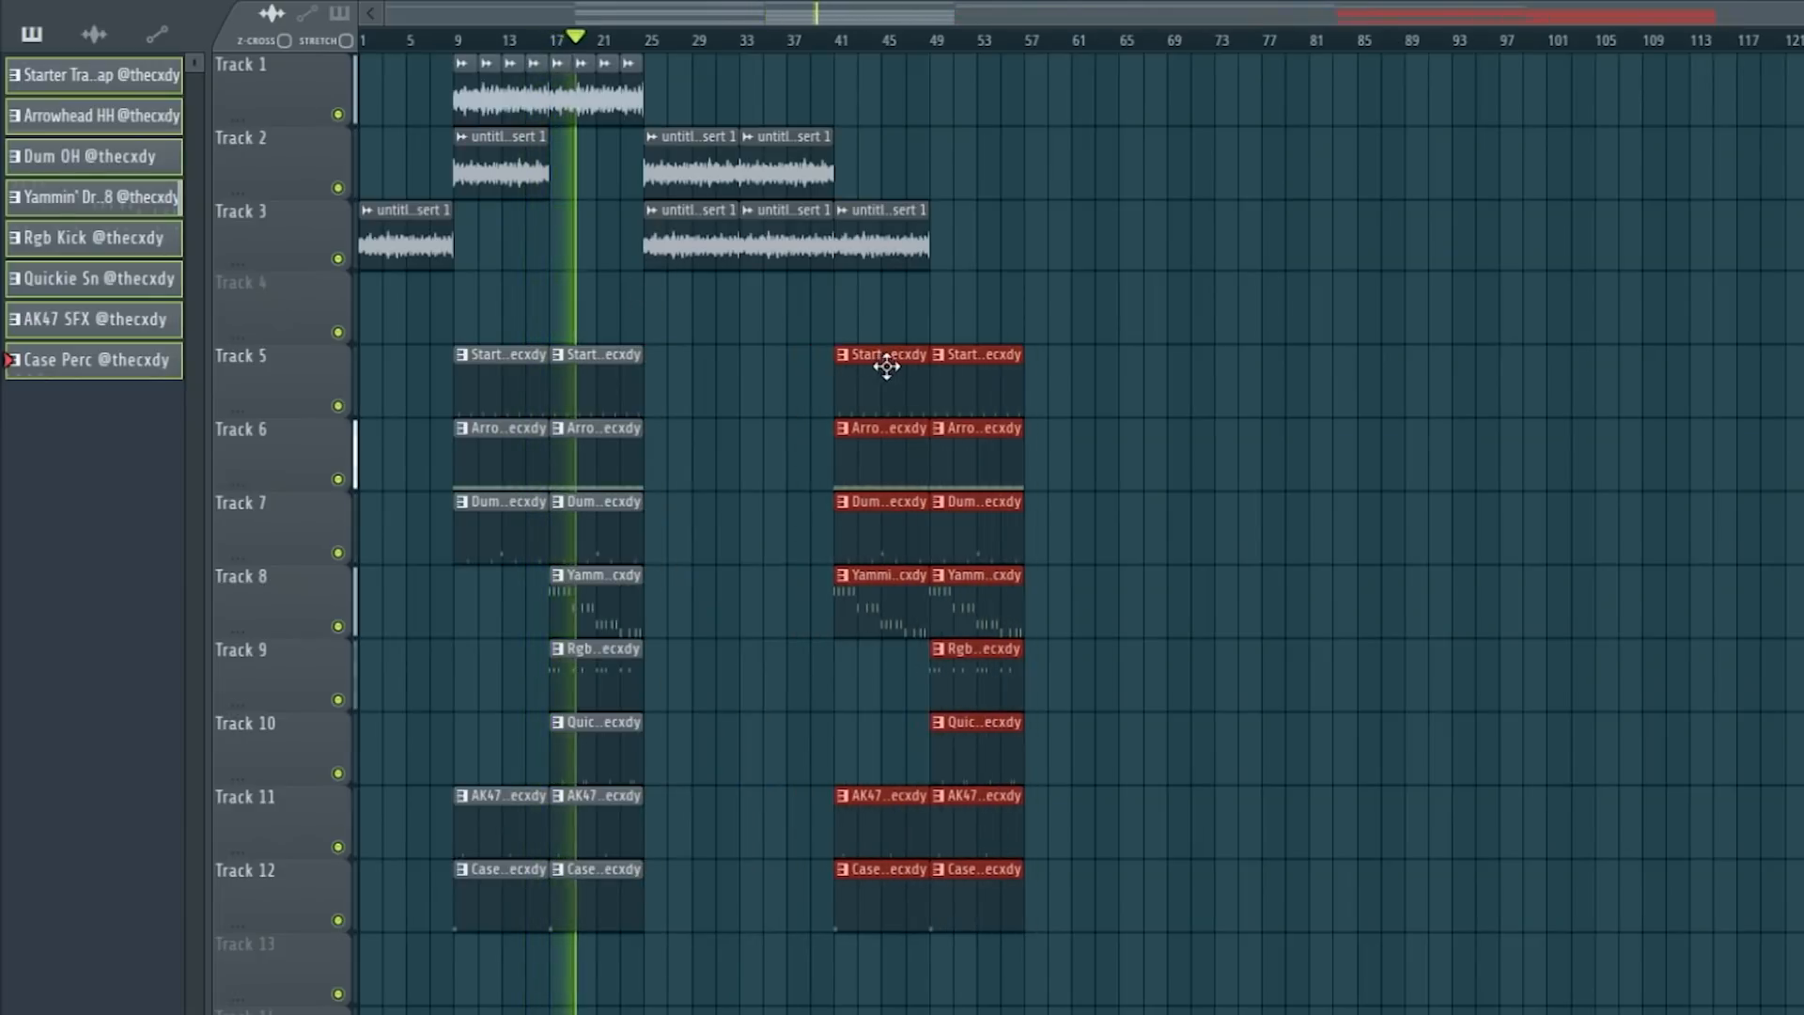
Step: Duplicate the bar 17 to 25 clips on Tracks 5 to 12 into bars 25 to 33 and remove the Rgb Kick clip at bar 17
drag(624, 904, 634, 372)
key(ctrl+b)
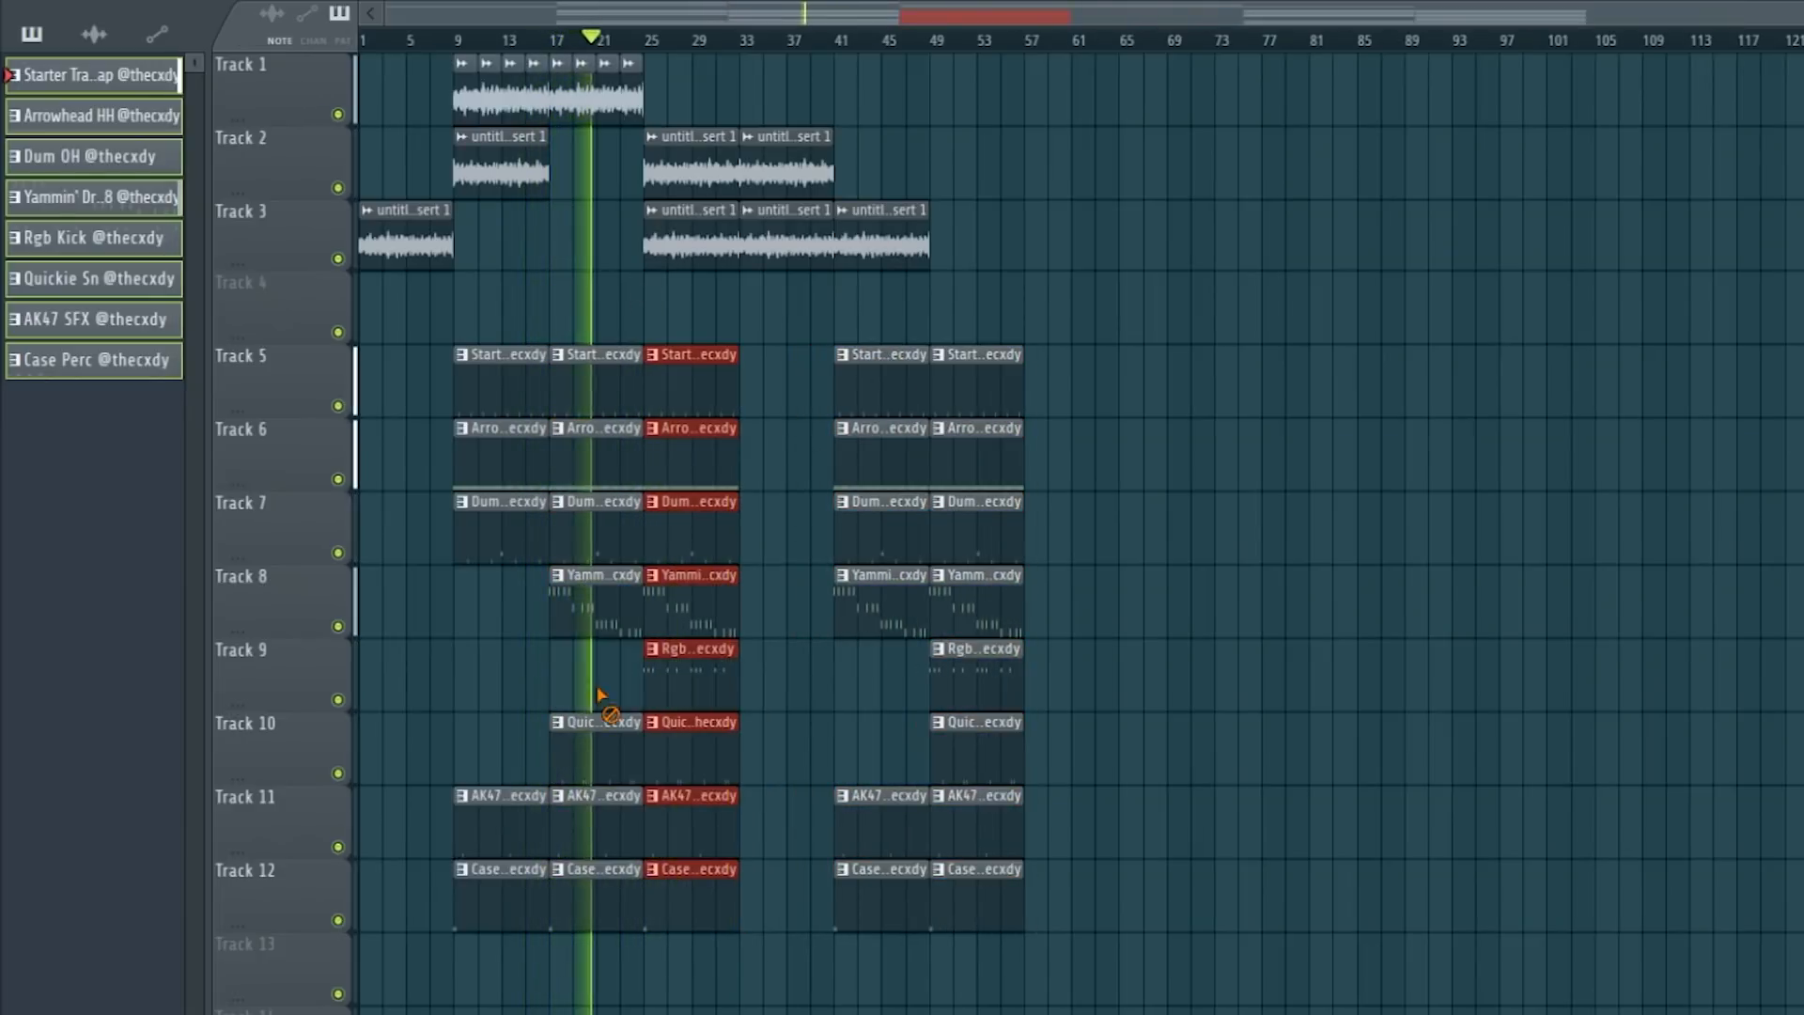
Step: Move the separated block of clips at bar 41 on Tracks 5 to 12 back to start at bar 33
drag(792, 344, 1198, 936)
drag(881, 872, 797, 872)
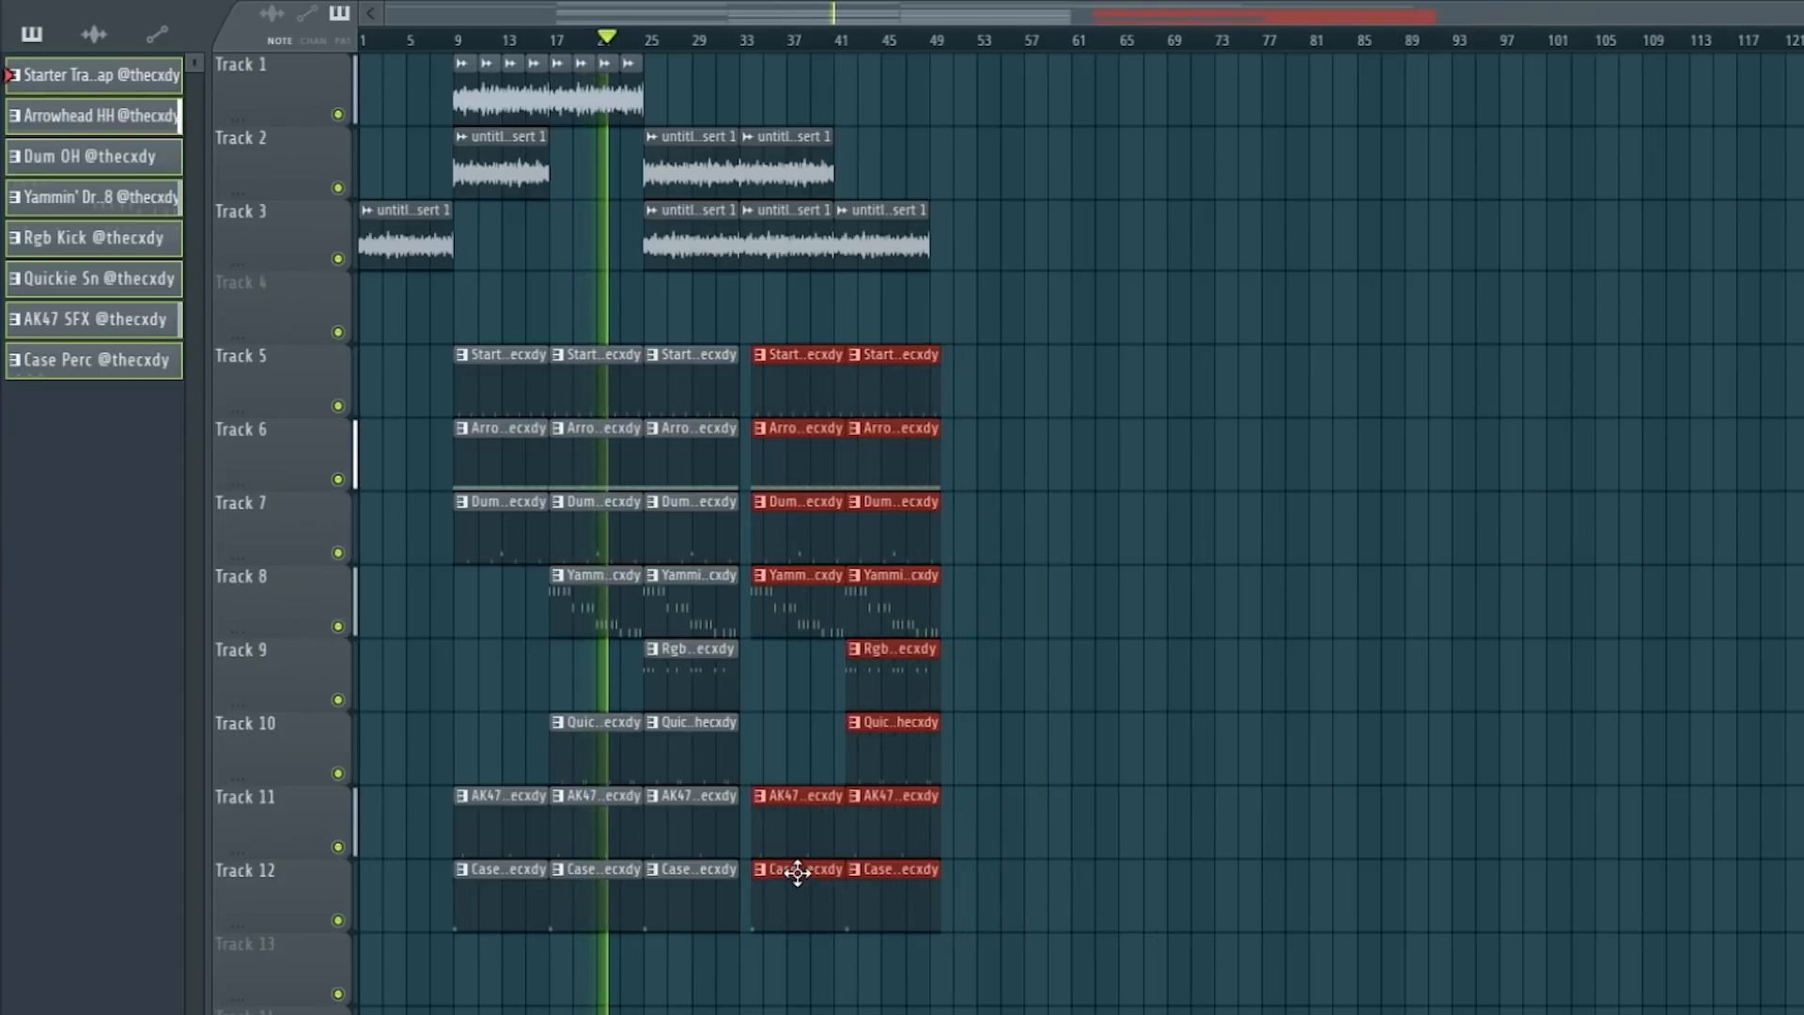
click(792, 871)
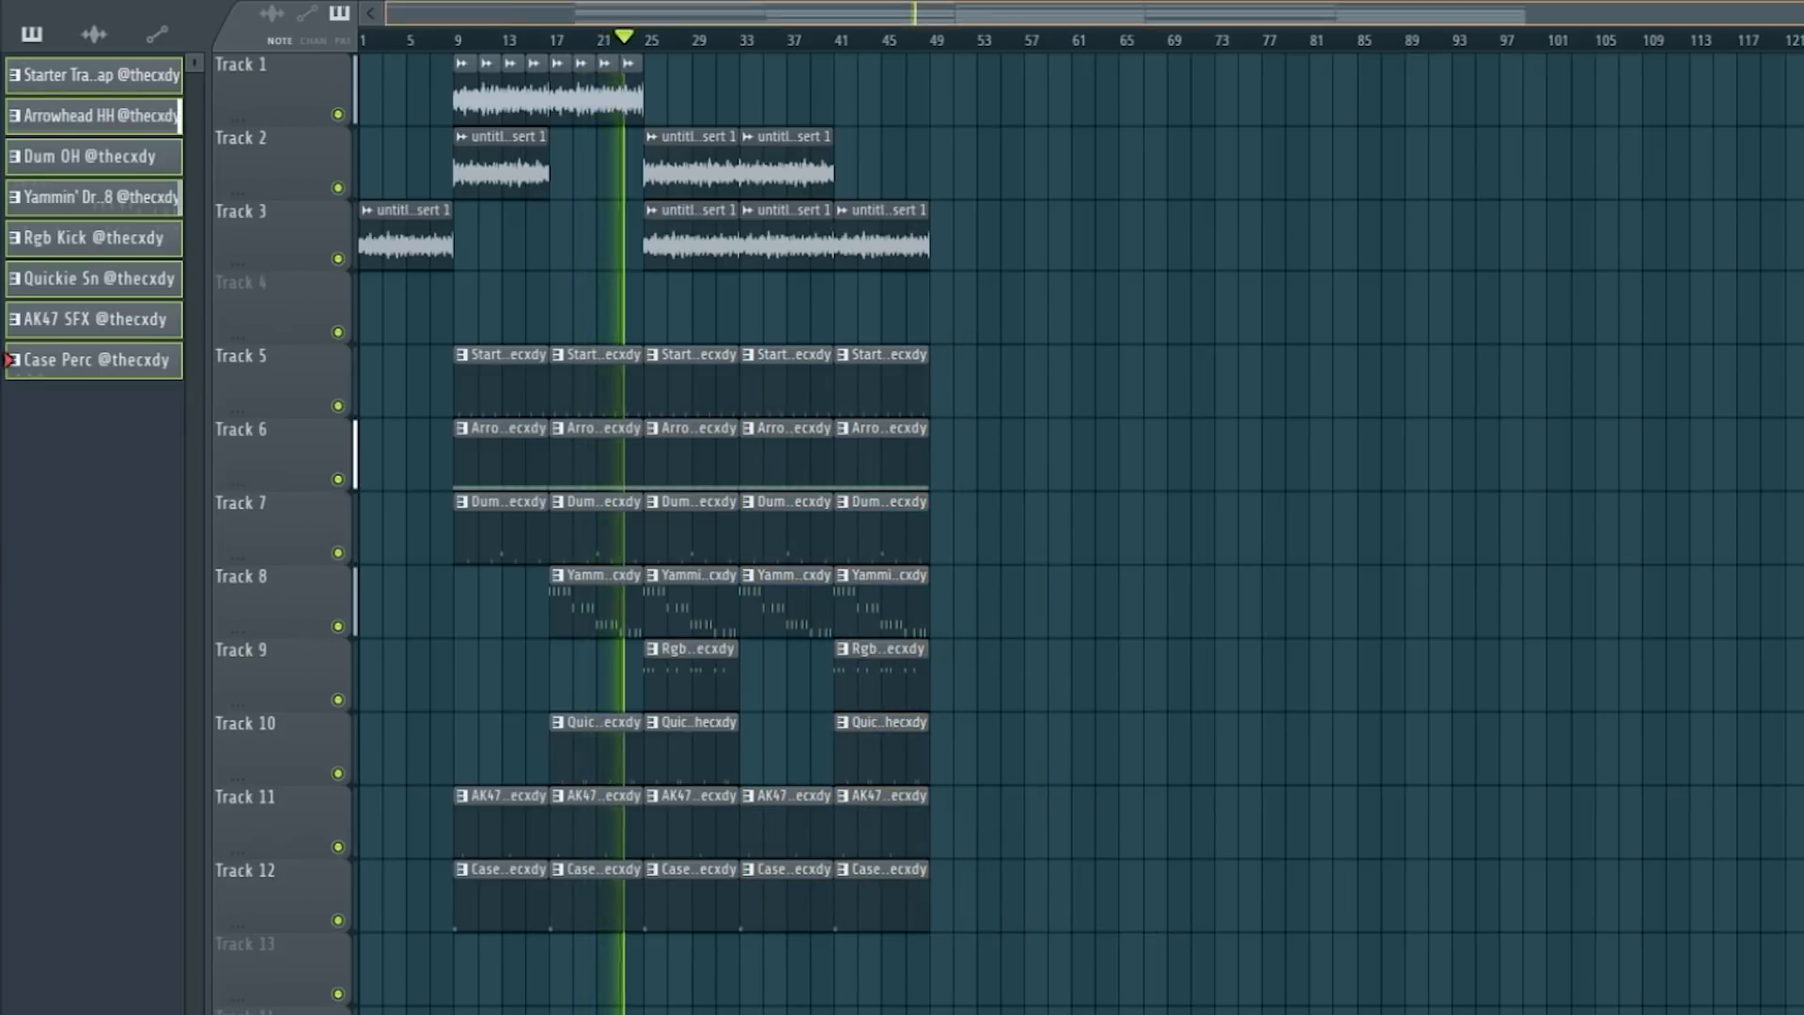
Step: Shift the Insert 1 clips from bar 25 onward to start at bar 33 on Track 2 and at bar 41 on Track 3
drag(1071, 162, 1697, 231)
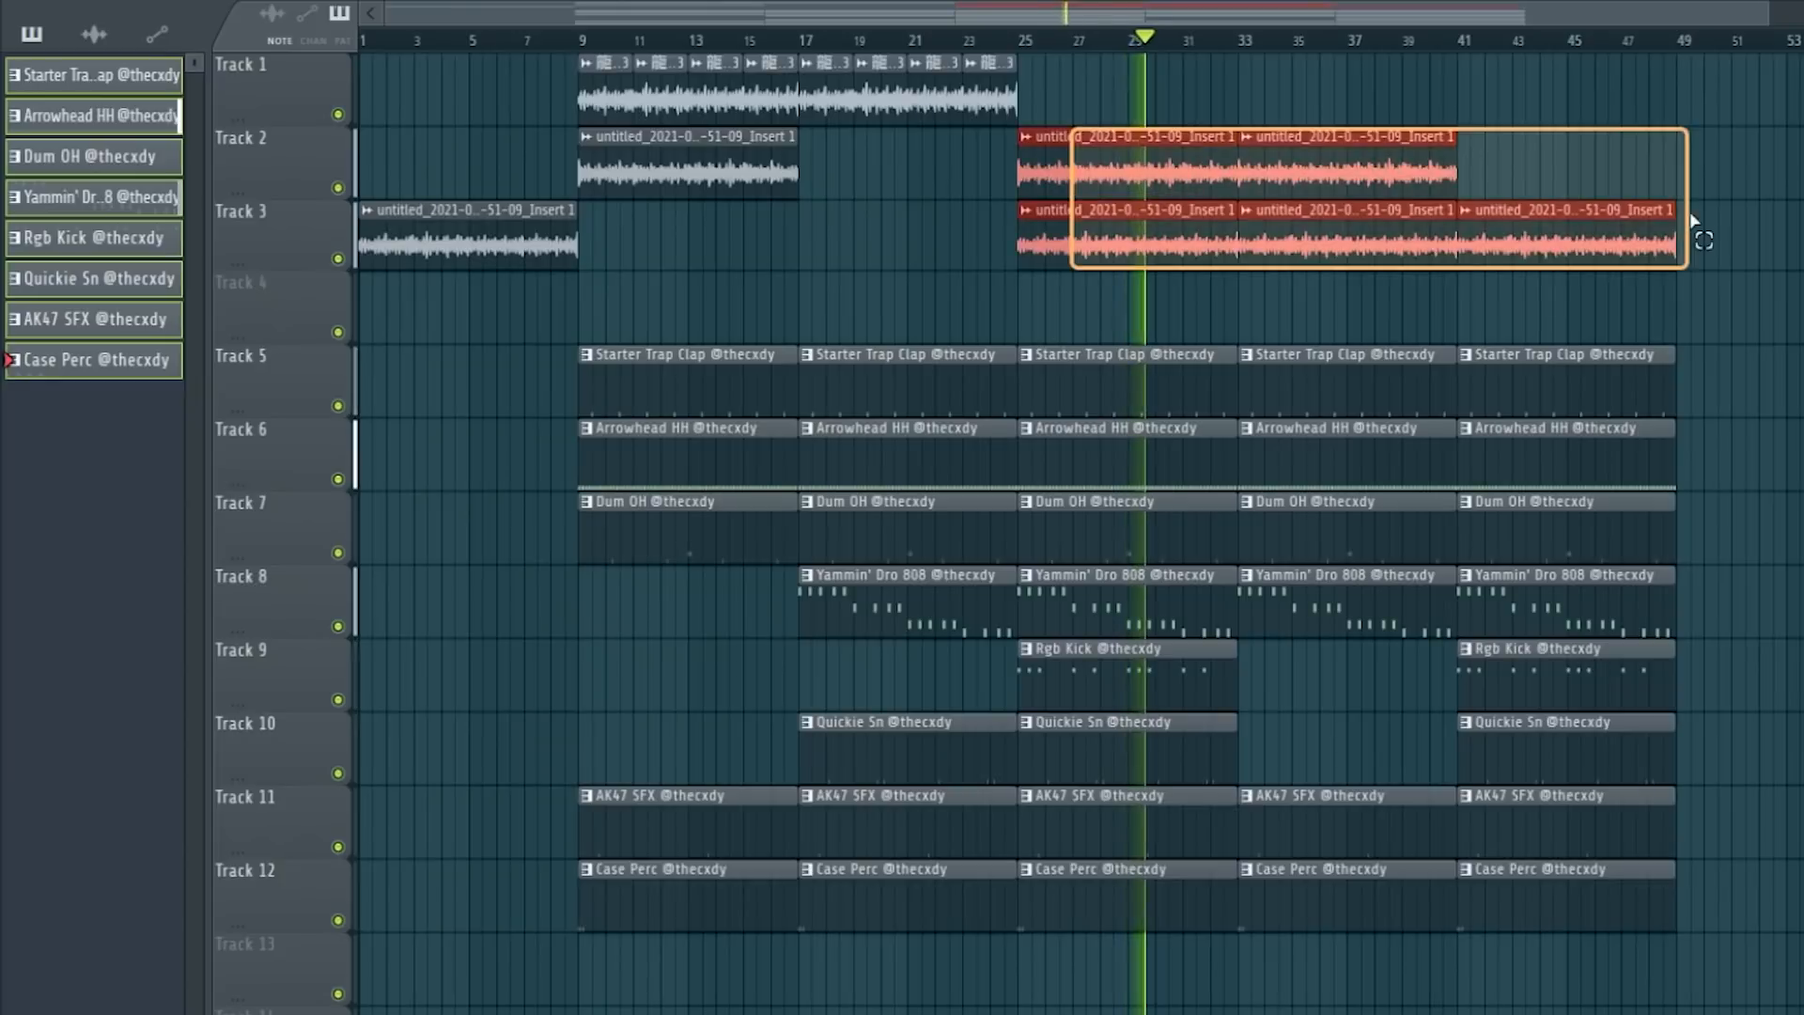
drag(1349, 242, 1553, 239)
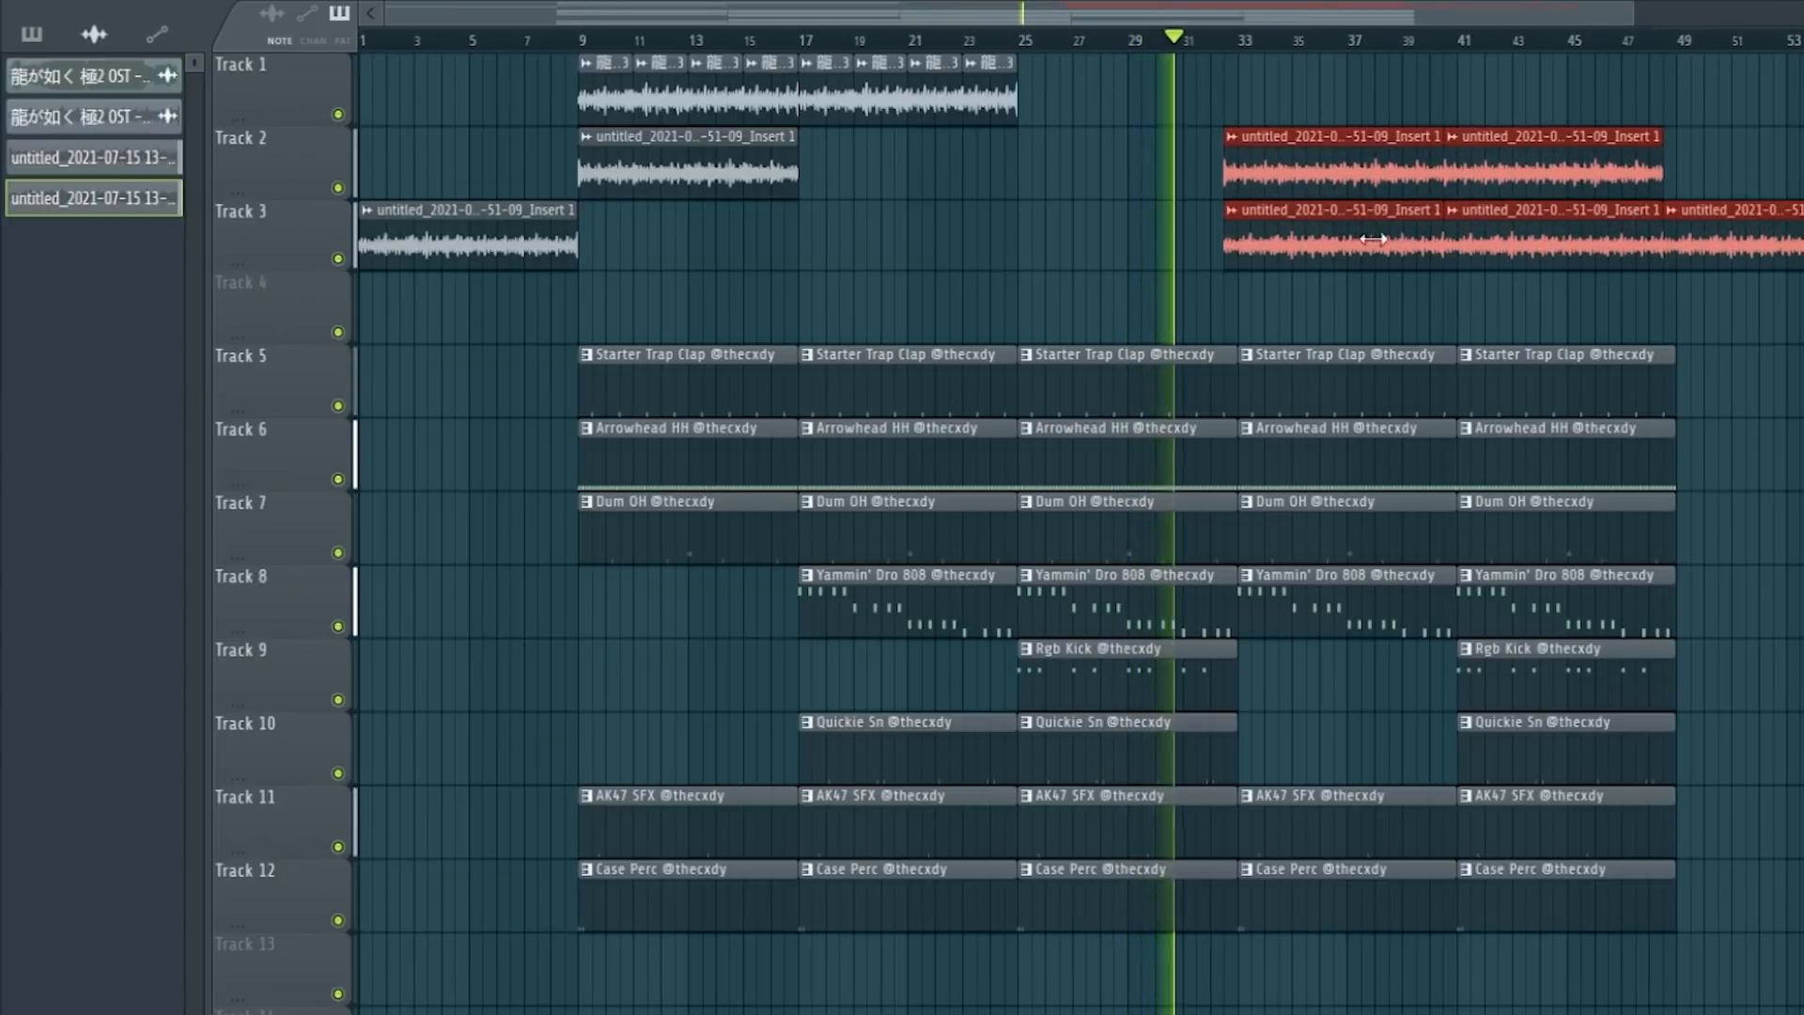
drag(1397, 179, 1406, 173)
drag(1343, 169, 1600, 173)
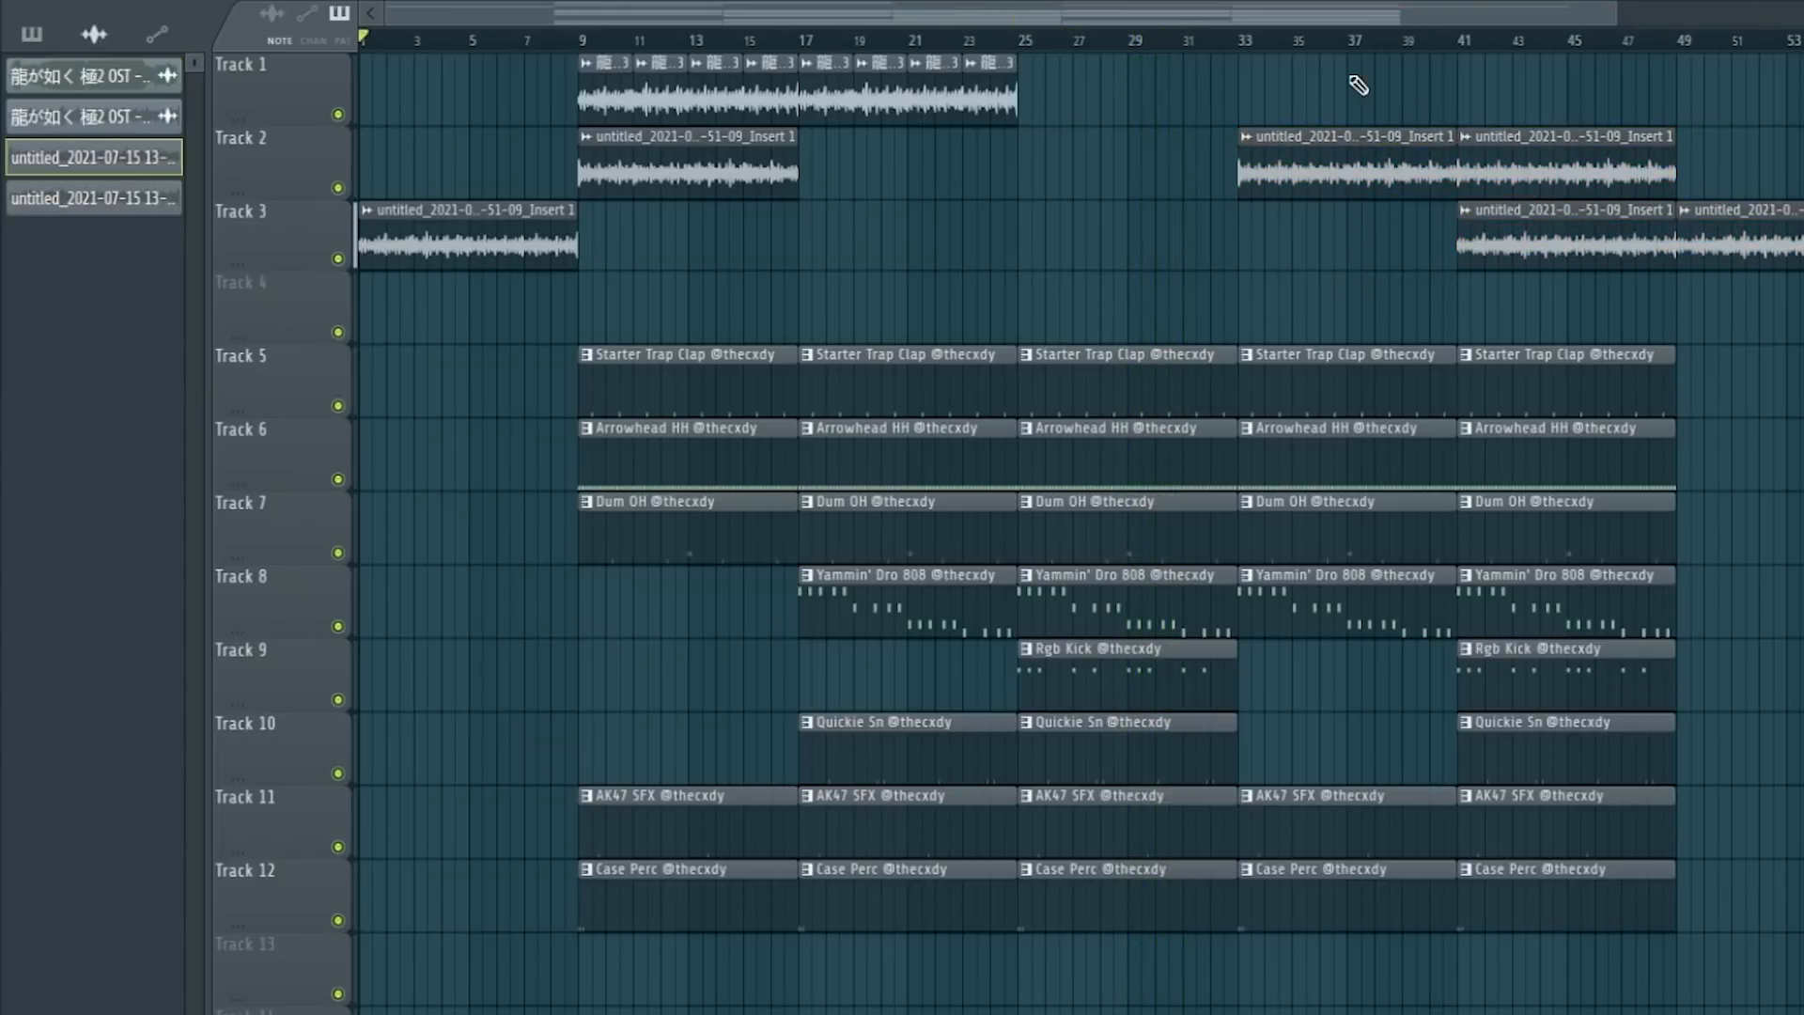
Step: Place an Insert 1 clip at bar 25 on Track 2 and make it a unique clip with its own light purple color
click(1026, 137)
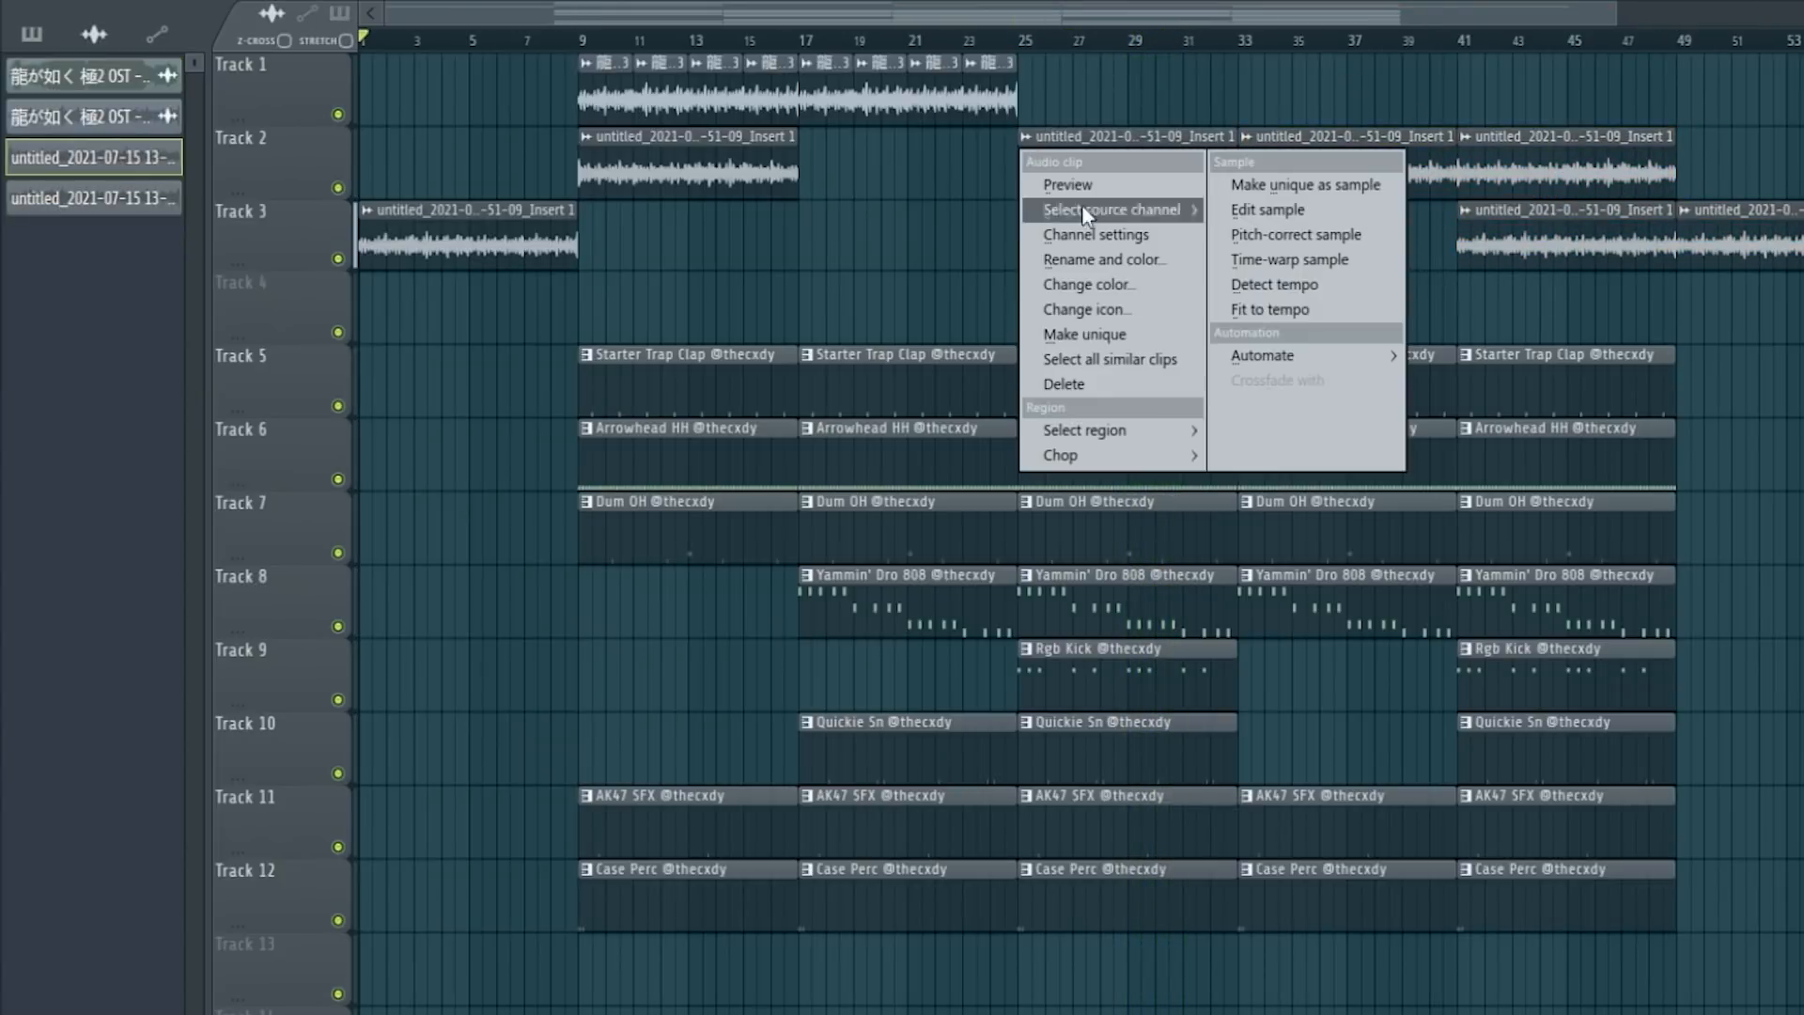
click(1100, 337)
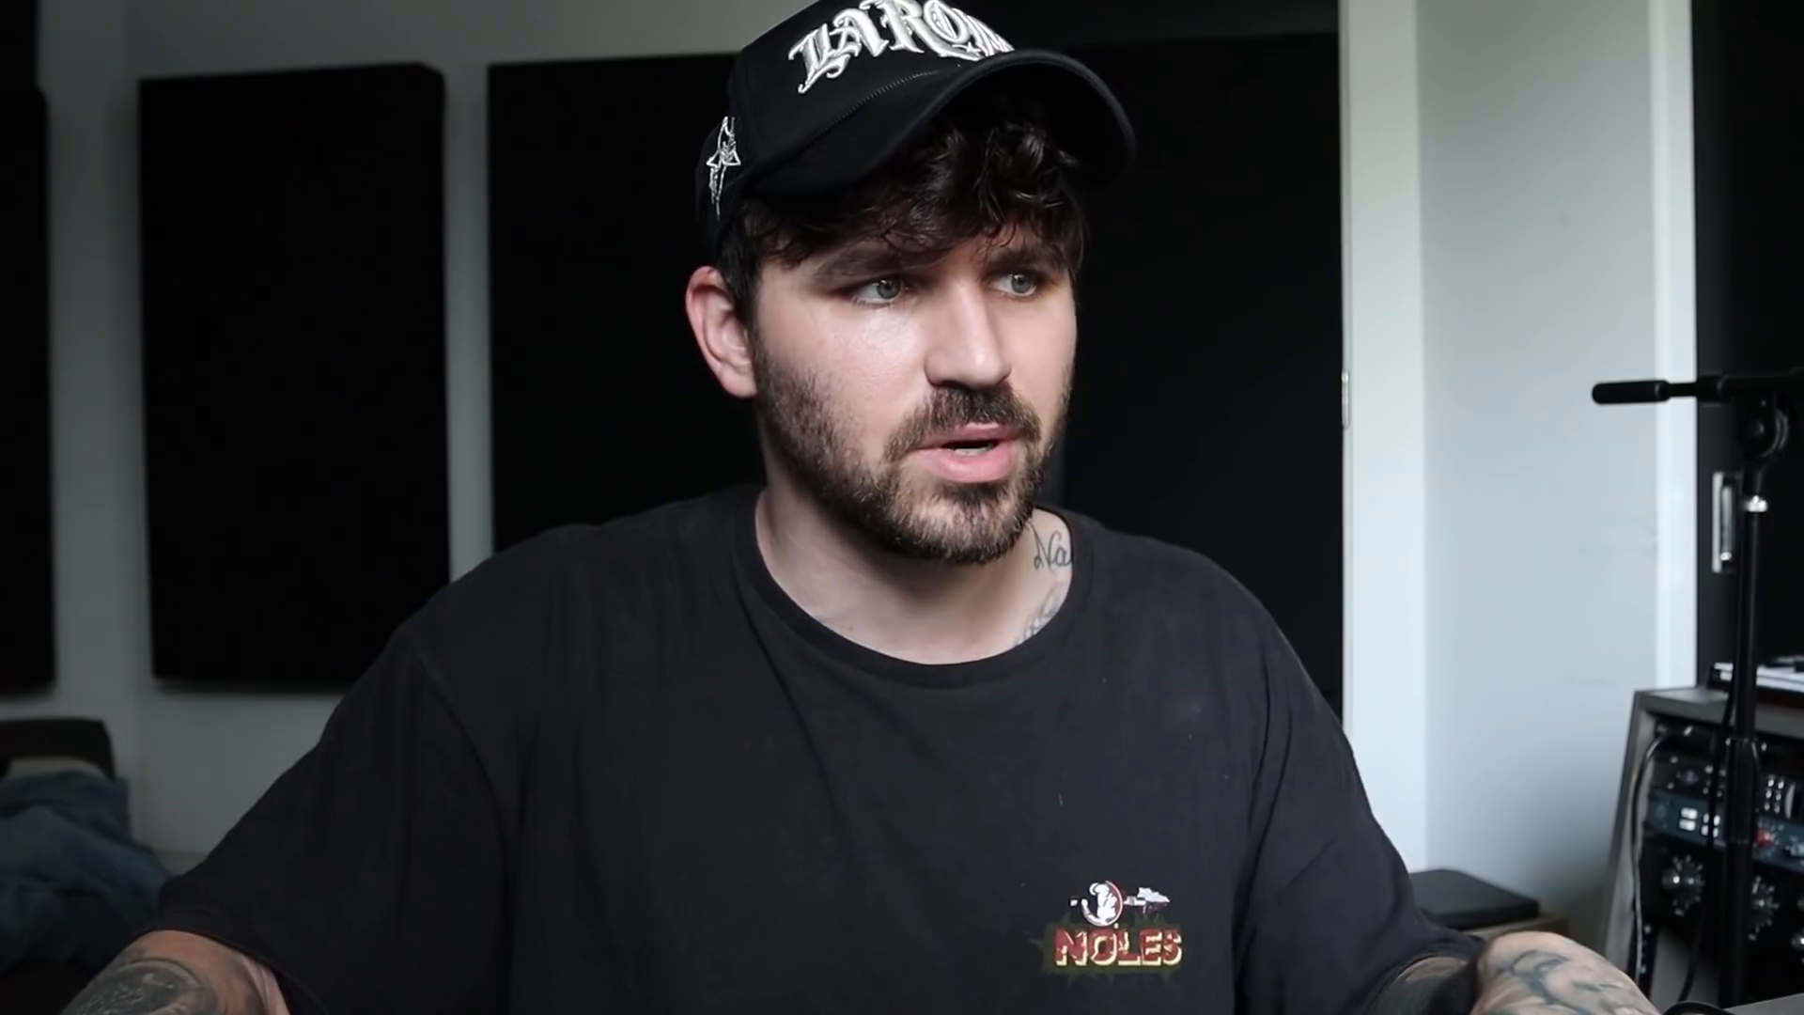
right_click(36, 206)
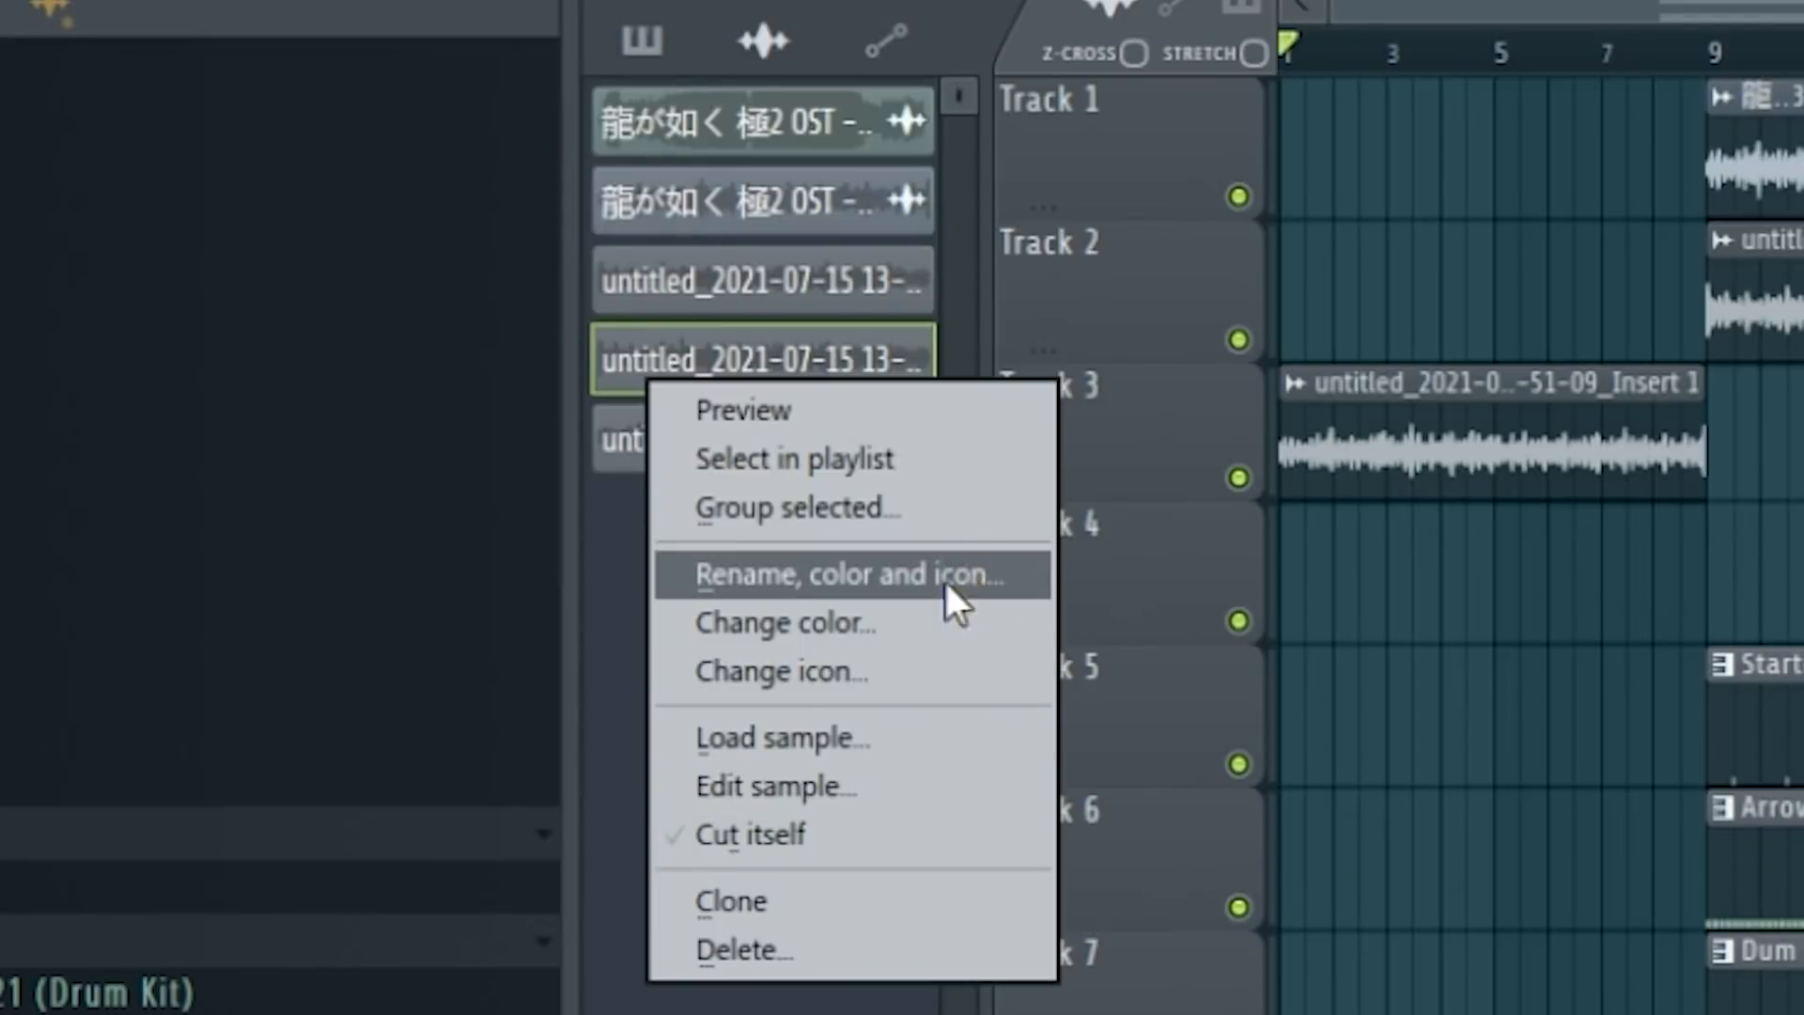
click(926, 623)
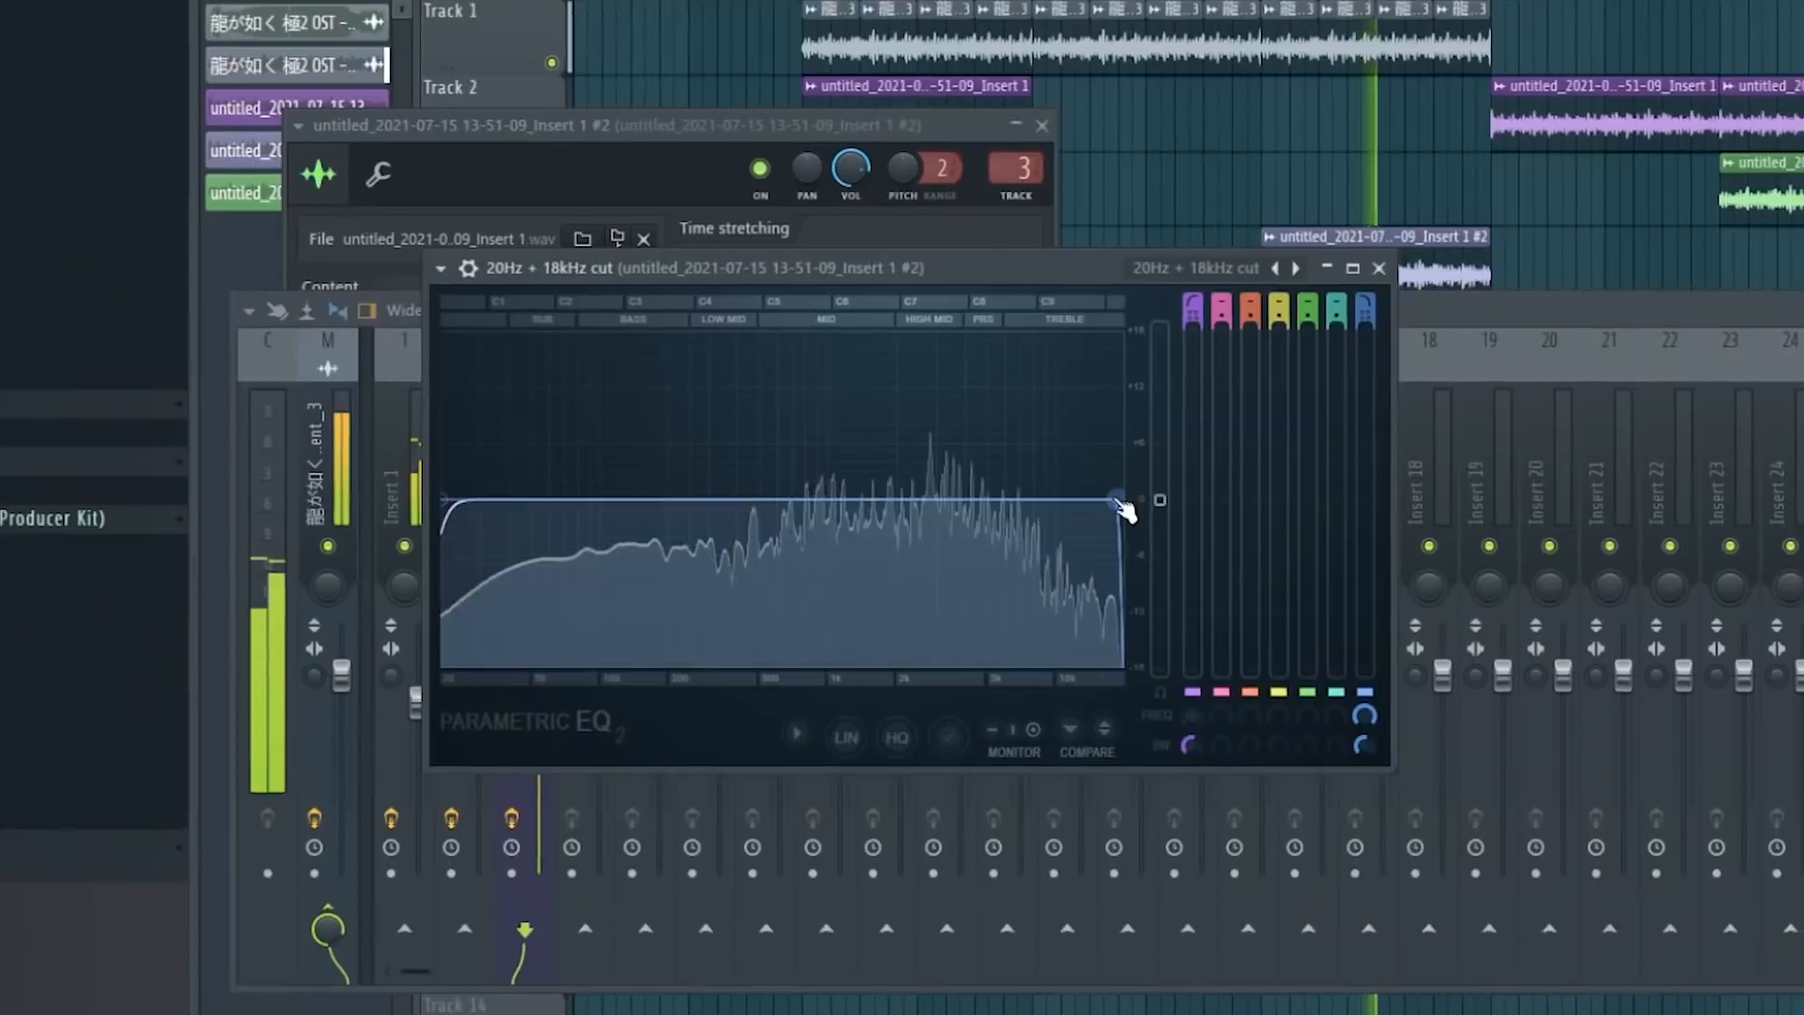
Step: Shape a band-pass in Parametric EQ 2 on the unique Insert 1 clip, with a low-mid low cut and a high cut near 2 kHz
drag(1127, 504, 951, 492)
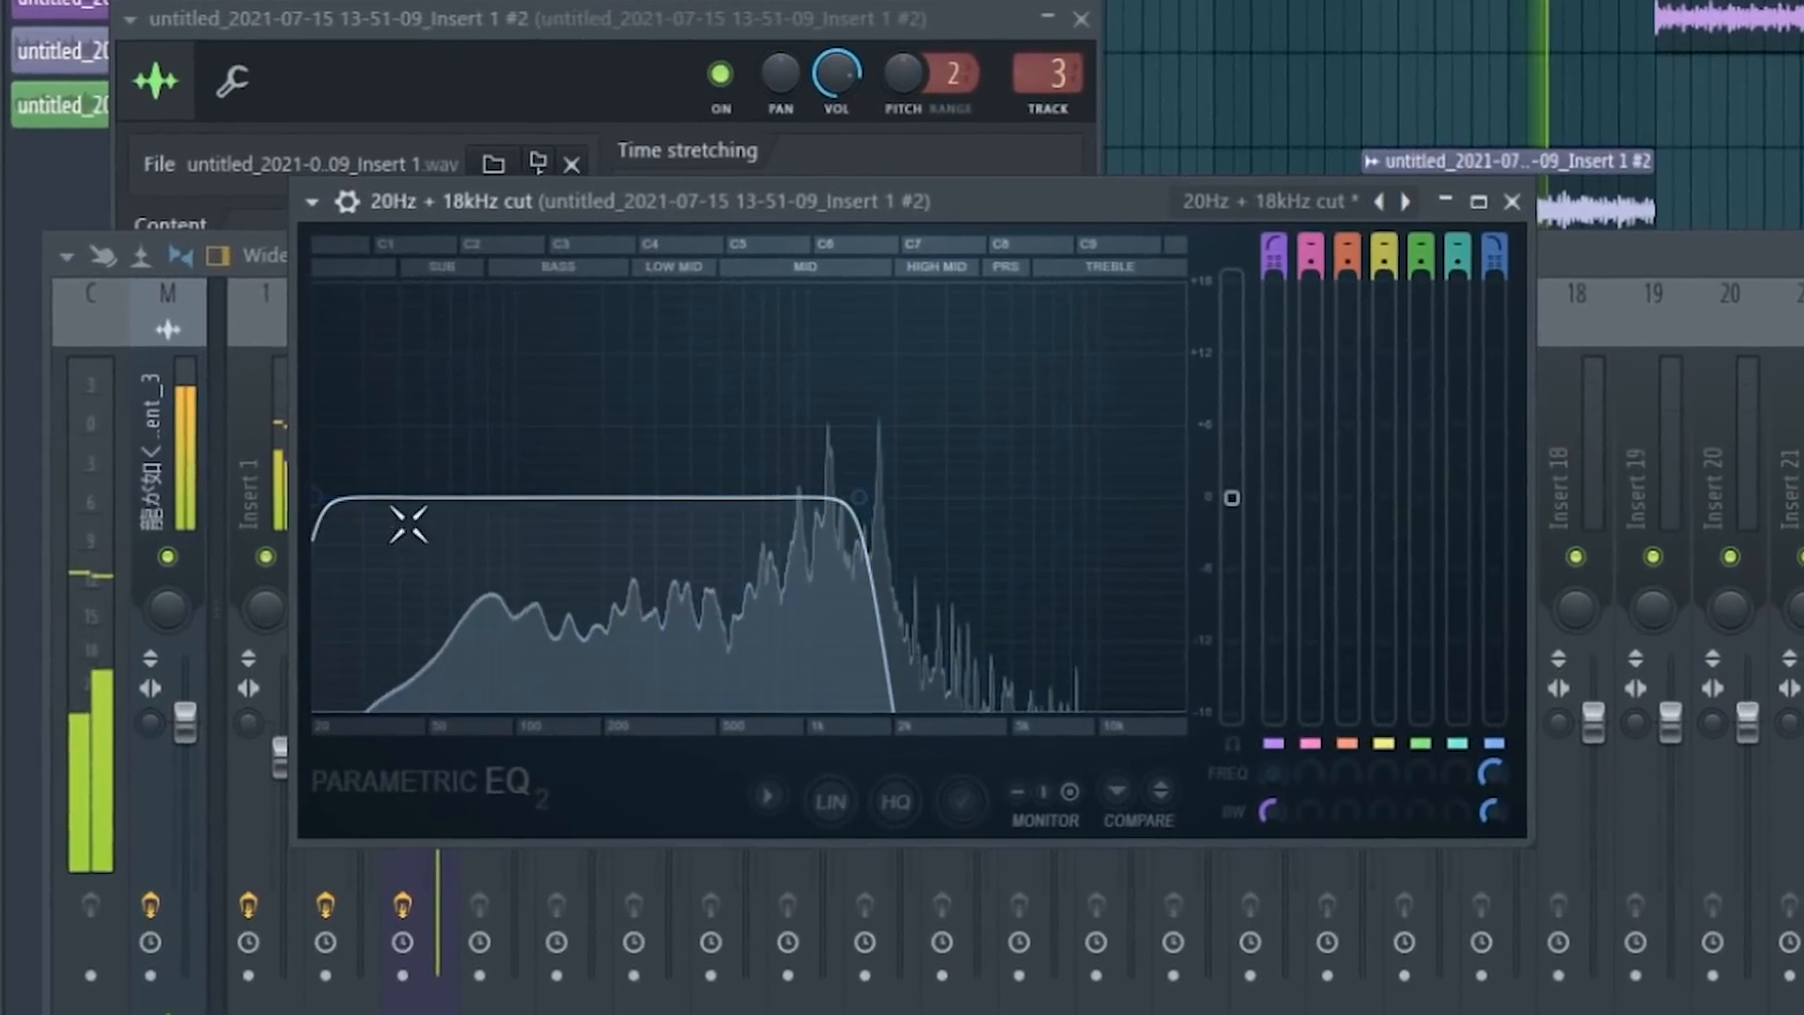
drag(319, 497, 684, 497)
drag(858, 497, 830, 497)
drag(690, 497, 653, 497)
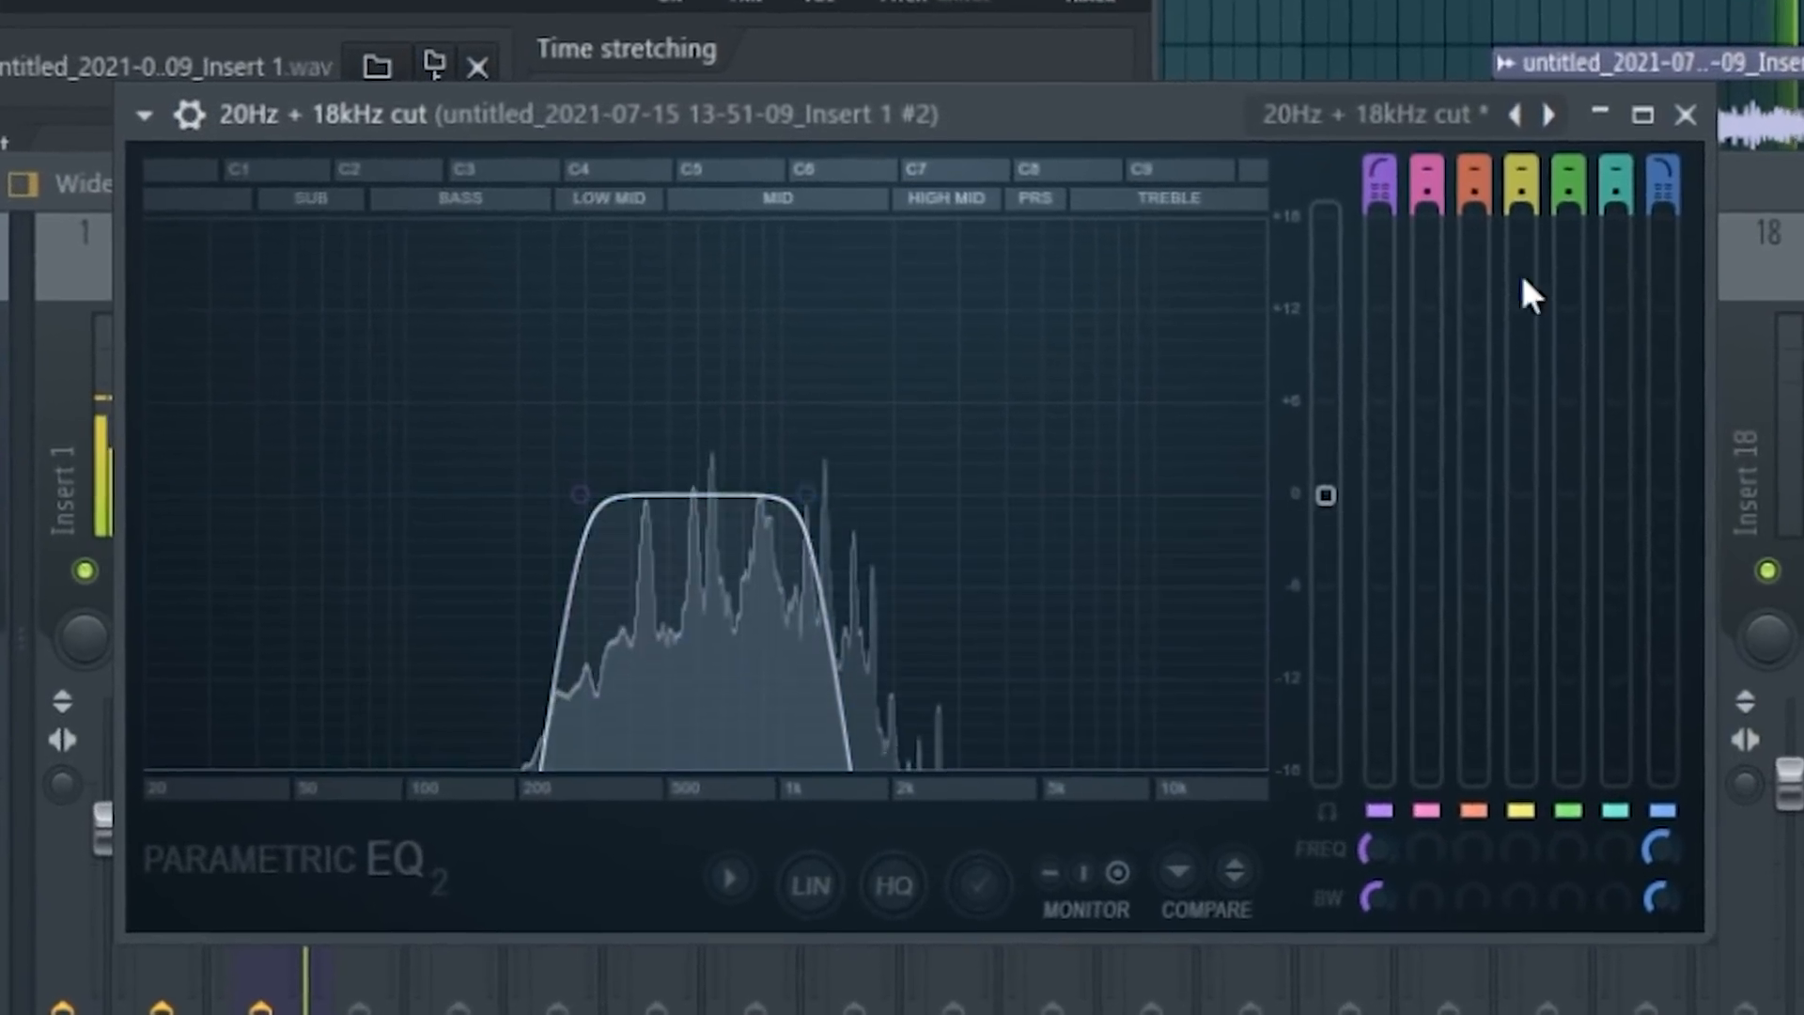
drag(810, 496, 934, 512)
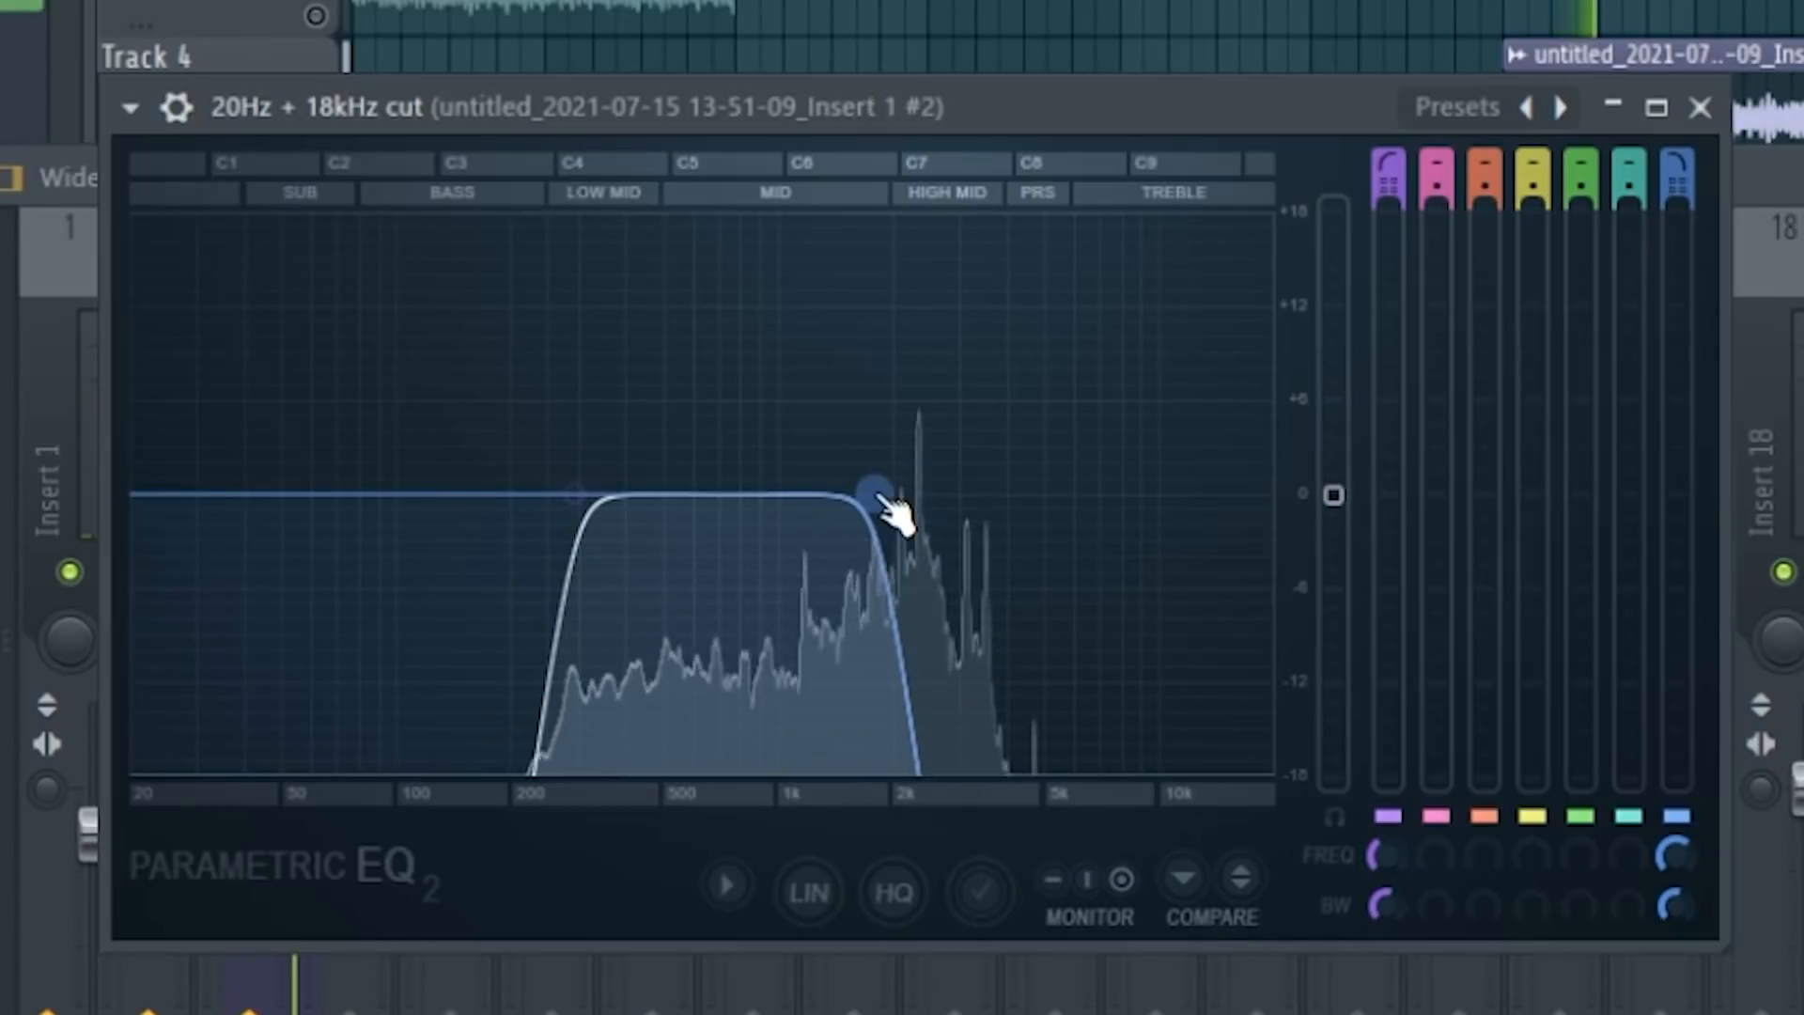
drag(625, 512, 687, 512)
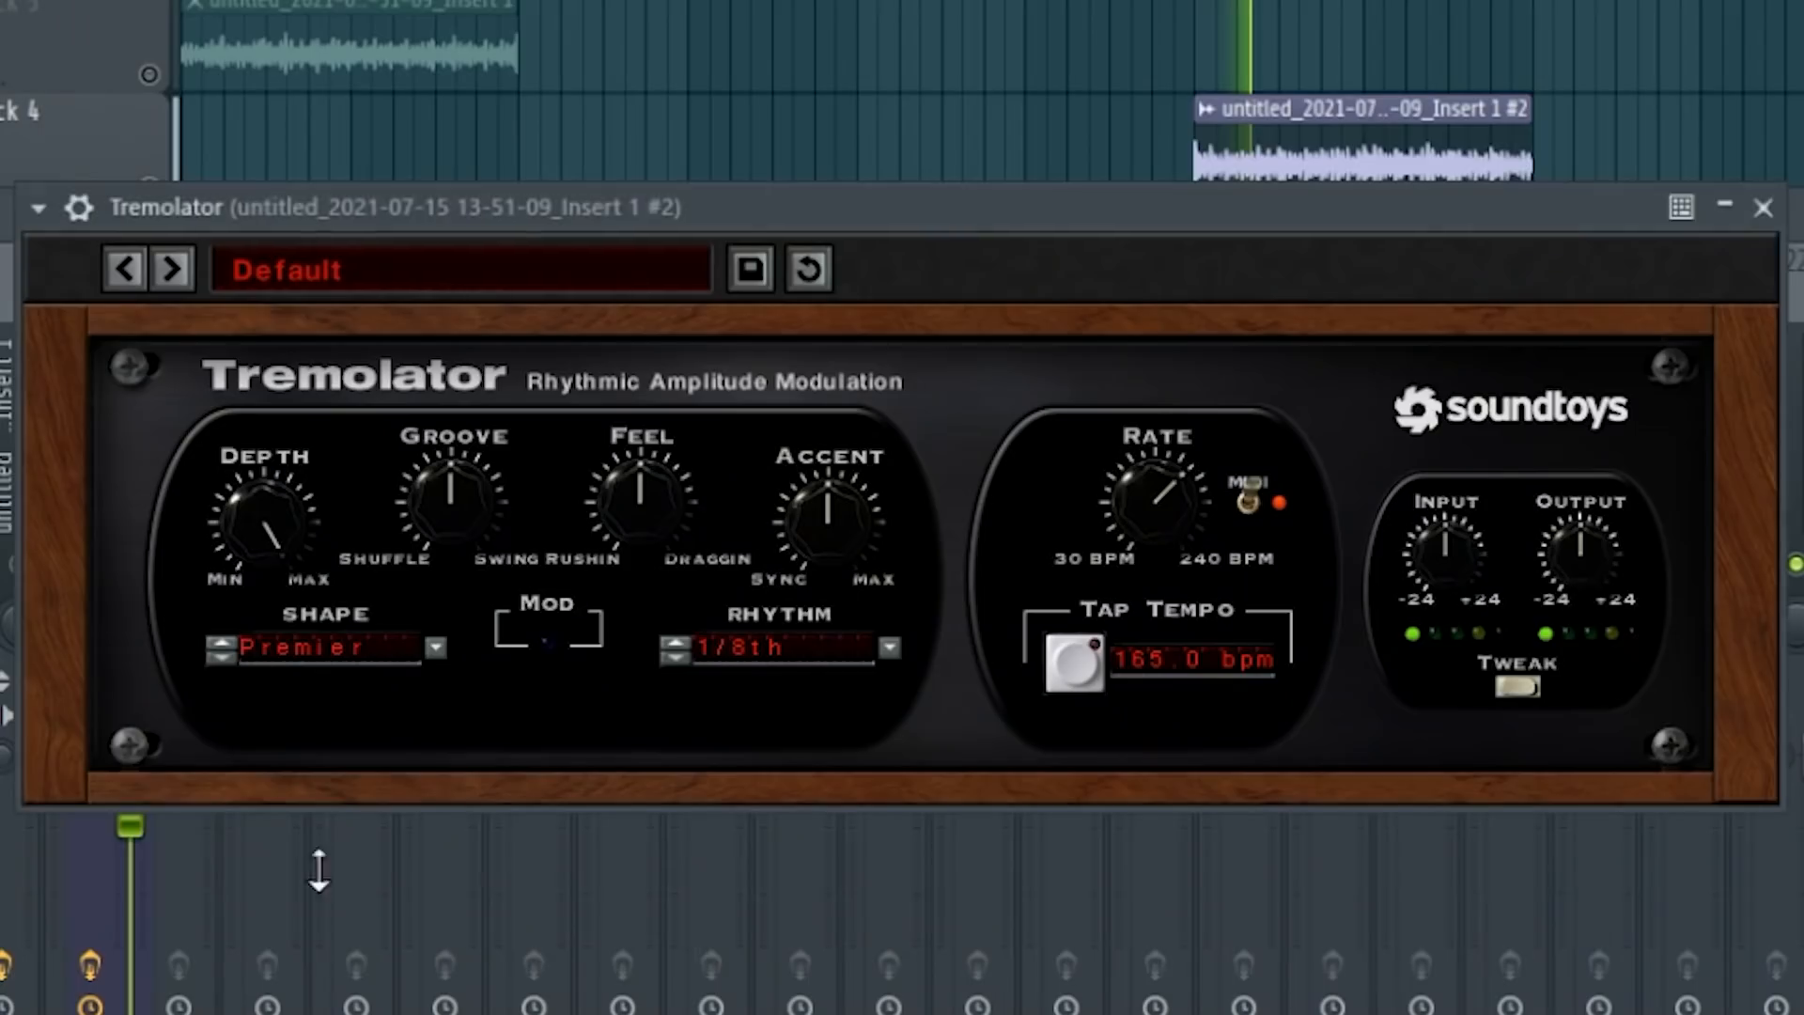
Step: Reduce the Tremolator's depth to about two-thirds on the unique Insert 1 clip's mixer track
drag(278, 558, 302, 733)
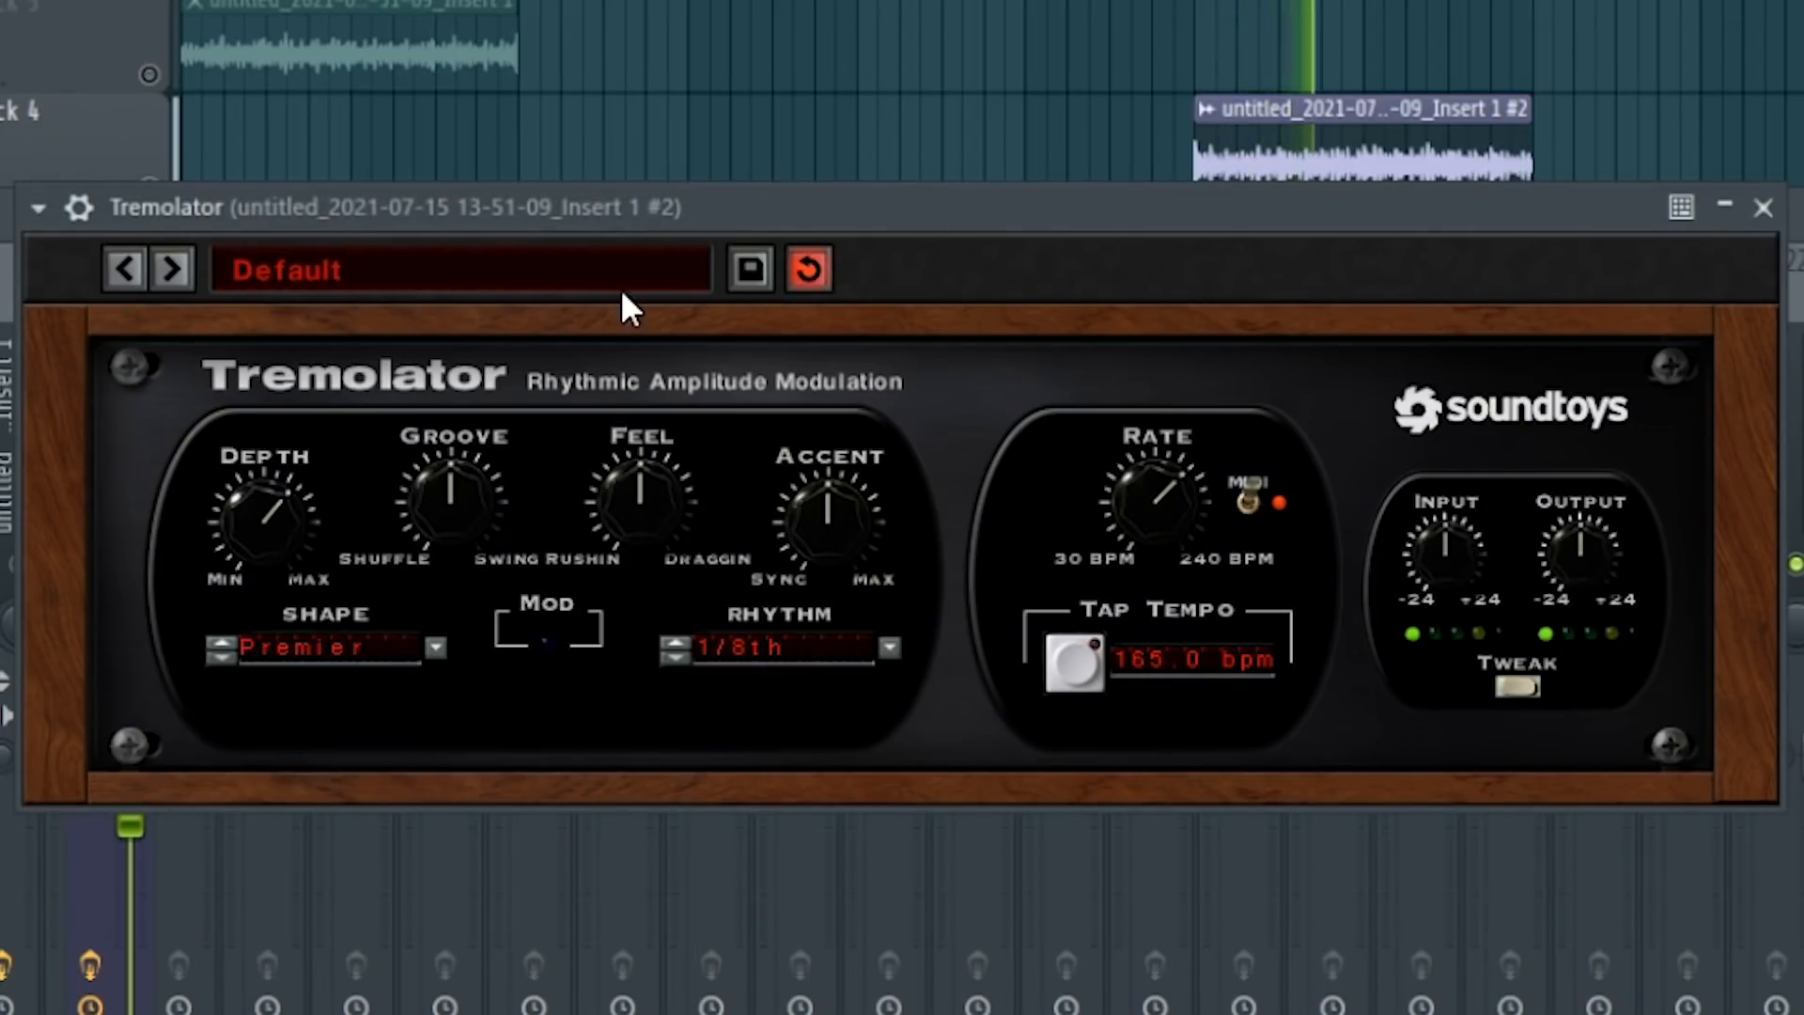